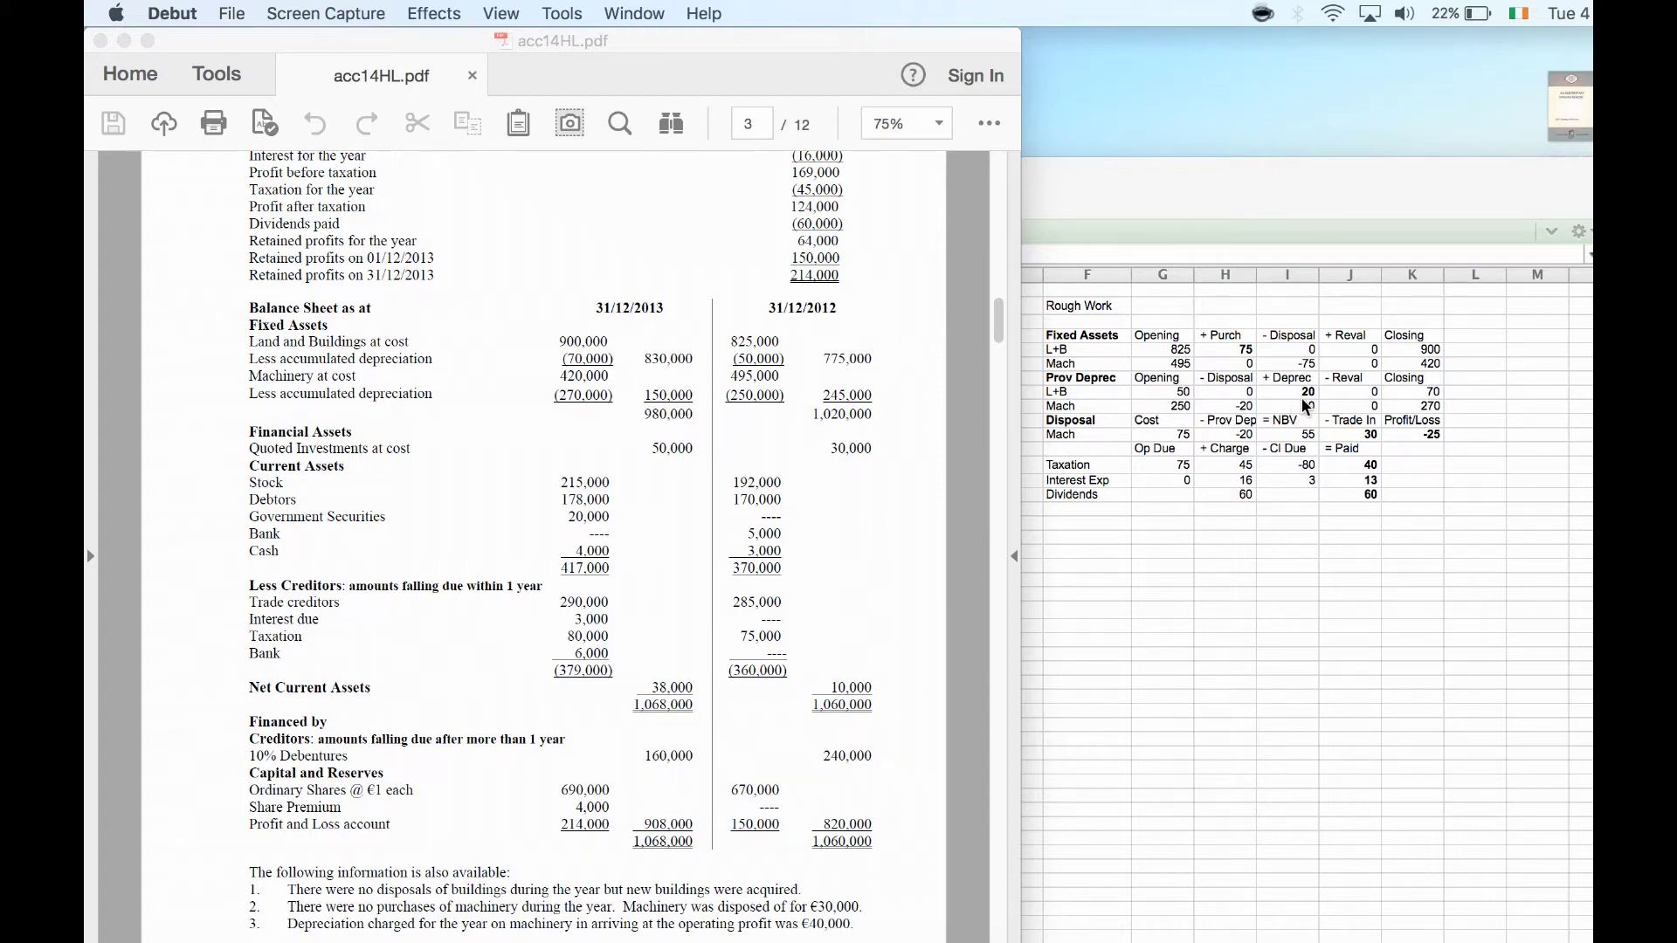
- In the Cash Flow Statements.xls workbook in Excel, enter 30 for Disposal of Fixed Assets (E12) and -75 for Purchase of Fixed Assets (E13)
click(1305, 406)
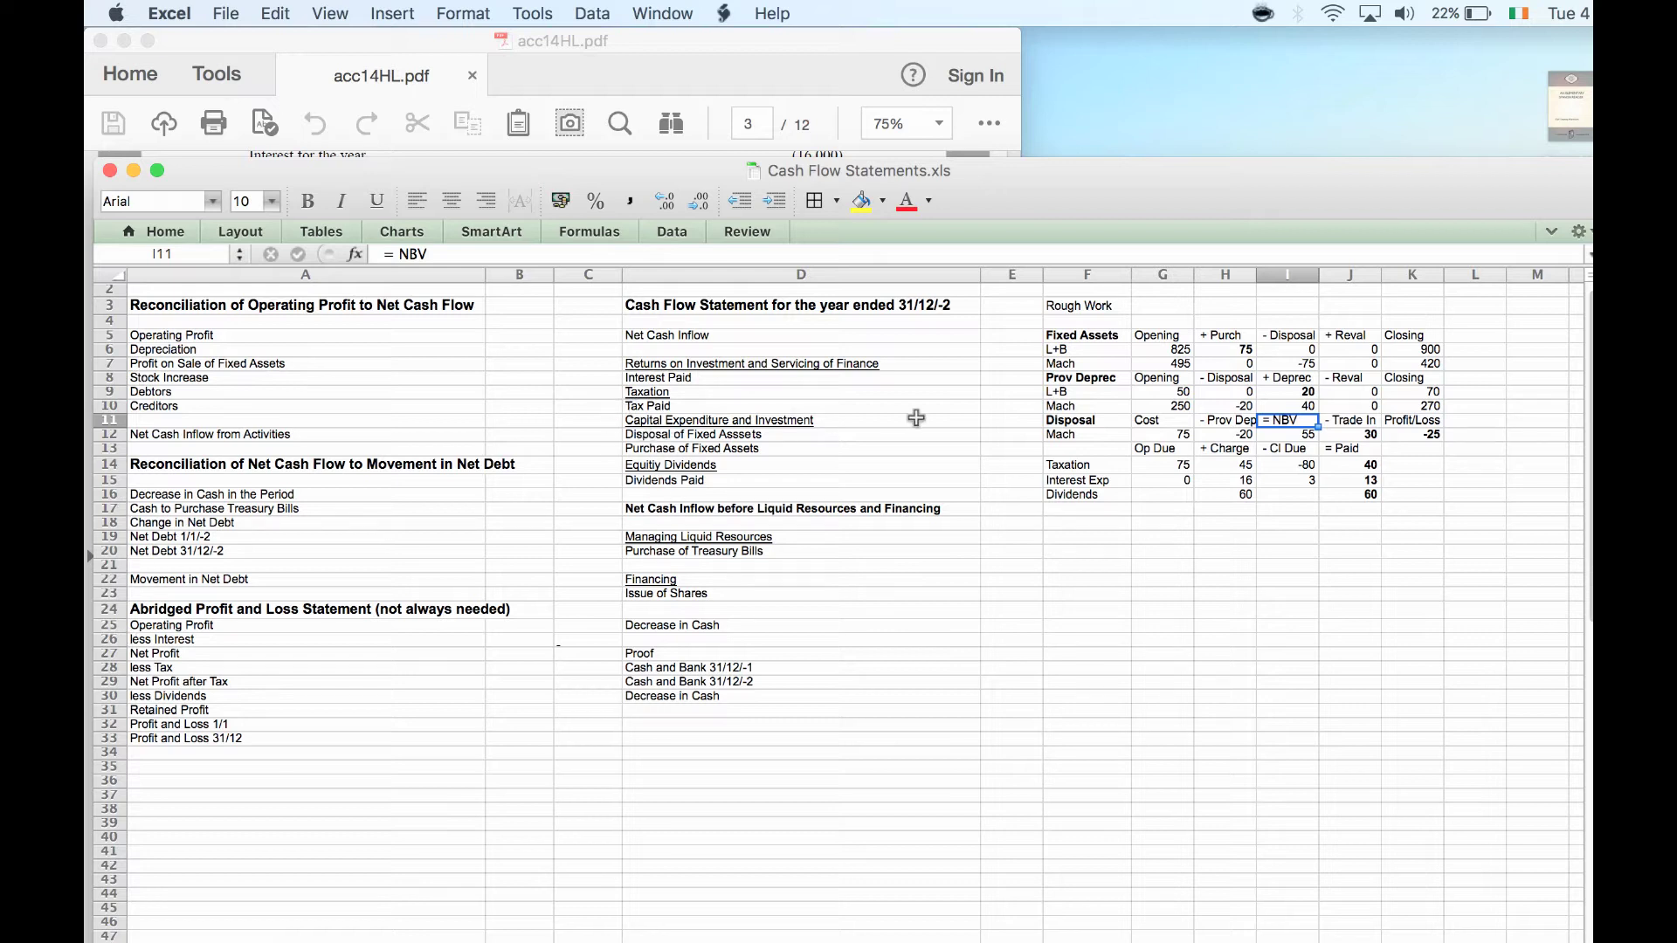
click(1000, 428)
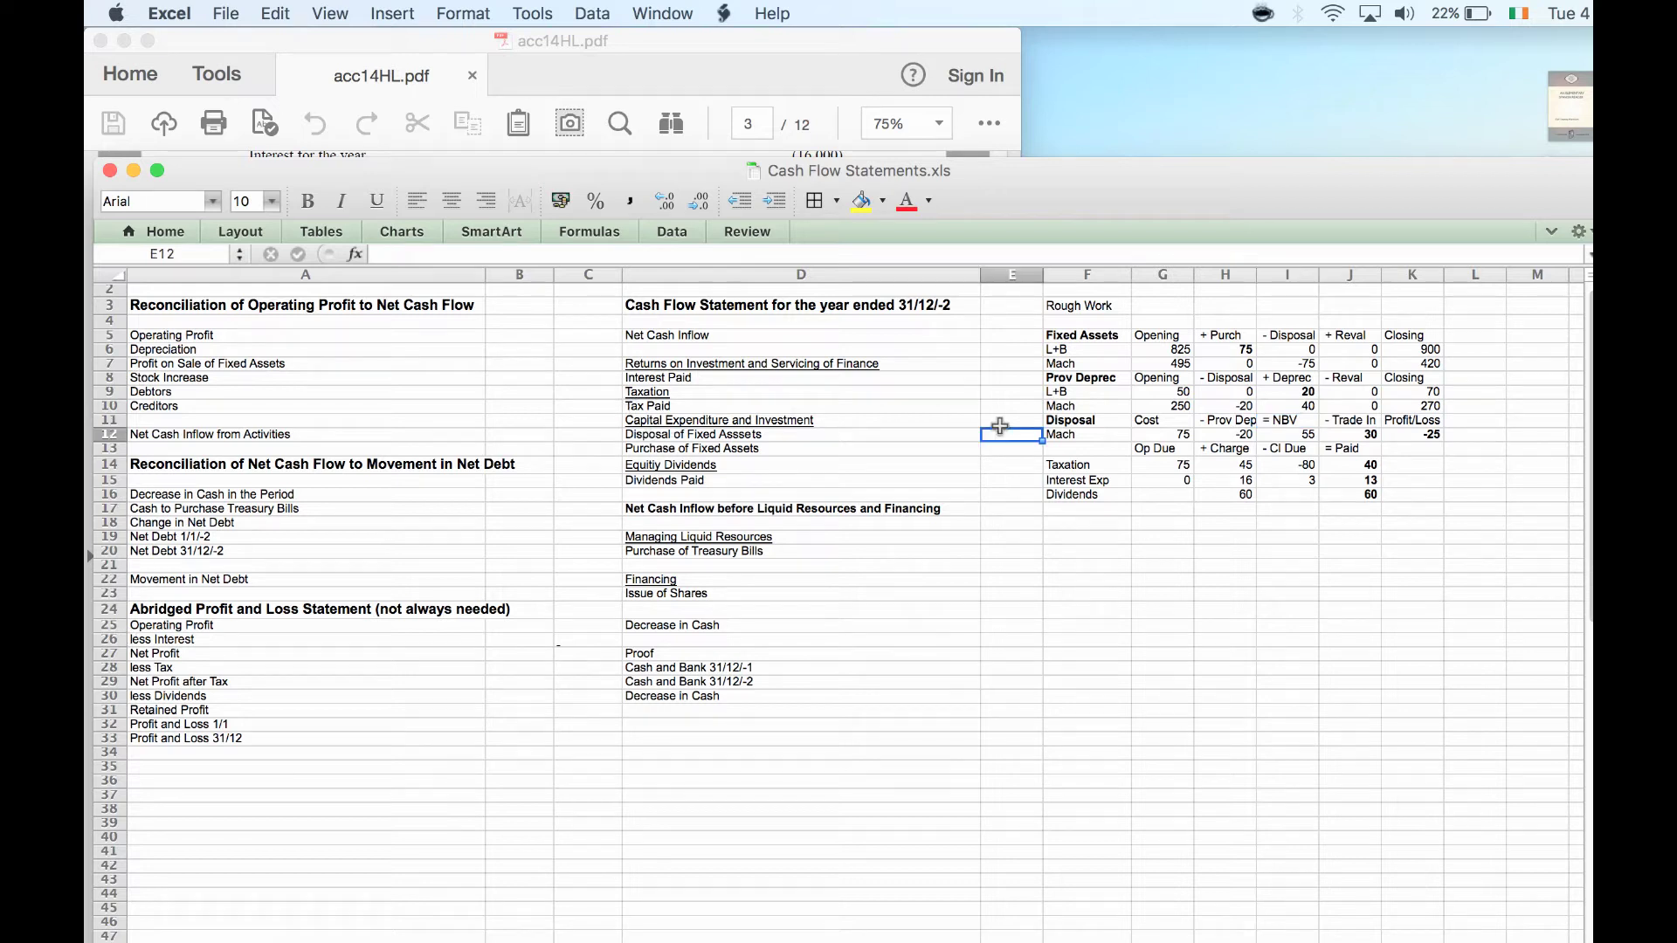
text(30)
key(Return)
text(-75)
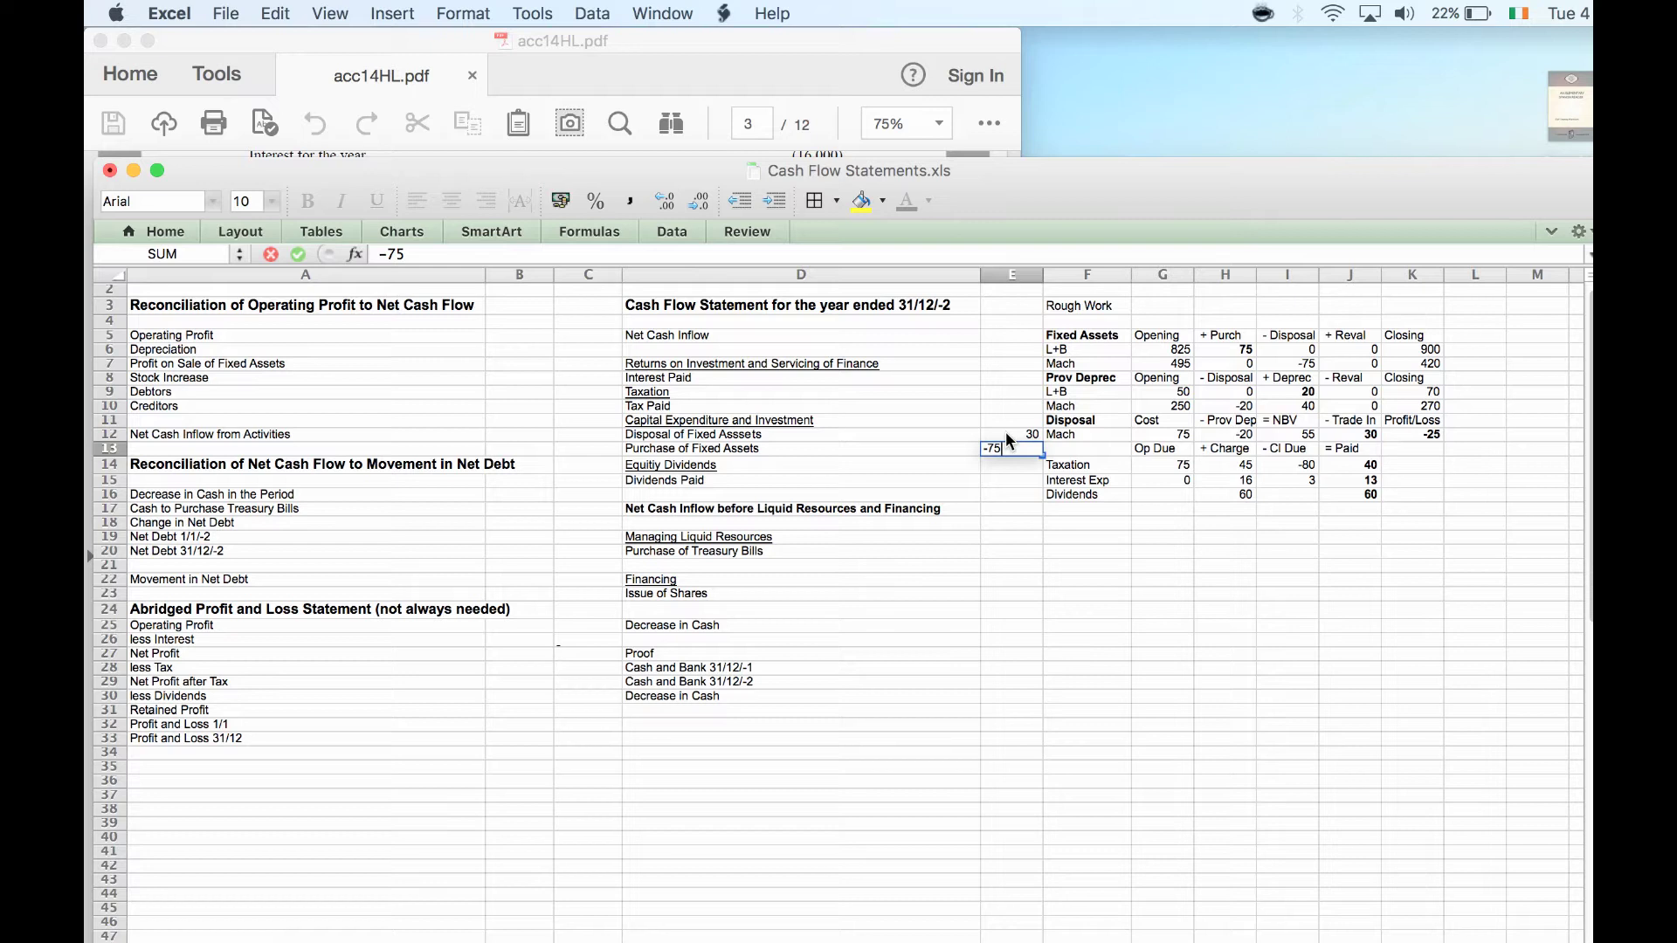
key(Return)
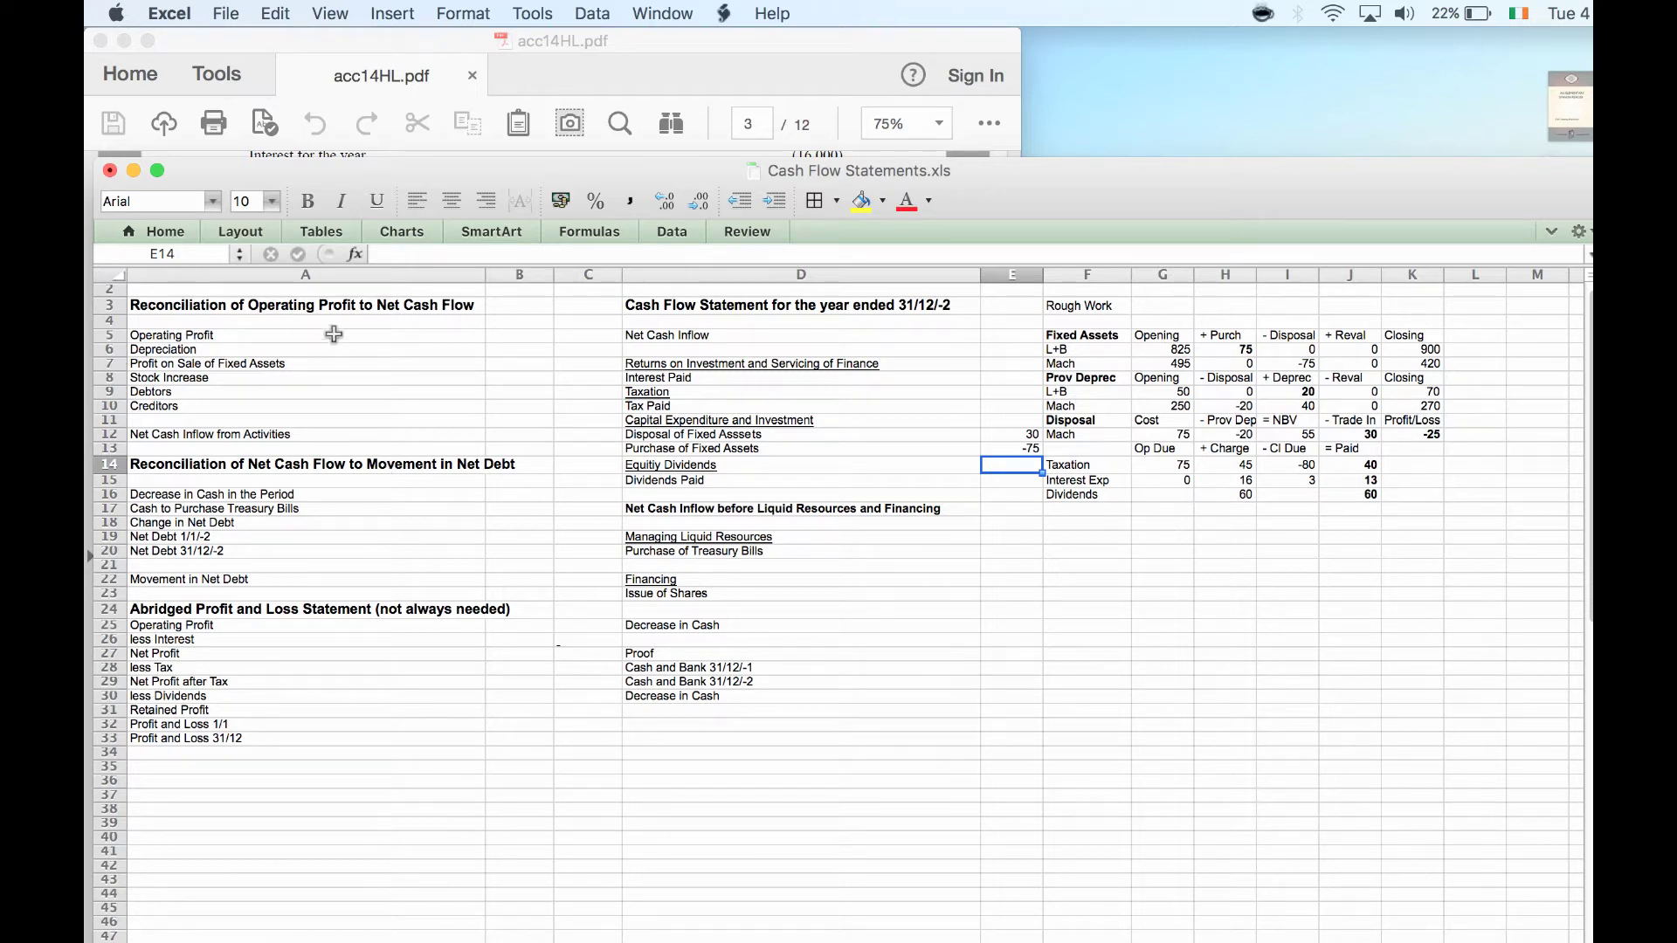
- Enter 25 for Profit on Sale of Fixed Assets in B7 and 60 for Depreciation in B6
click(502, 356)
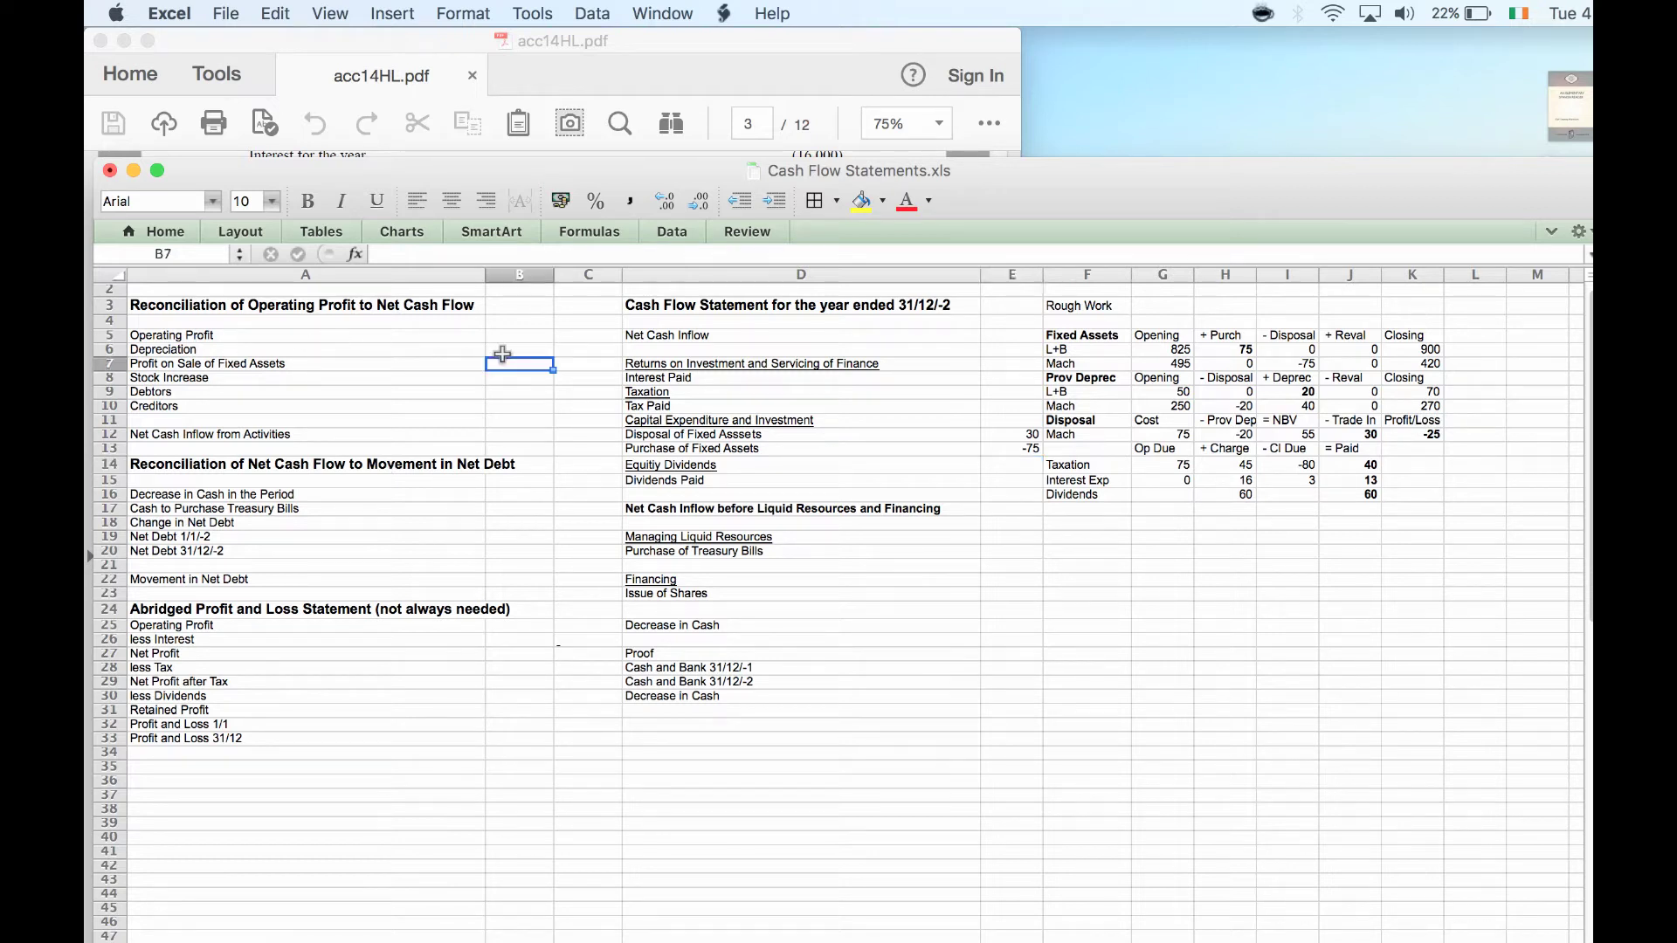
text(-25)
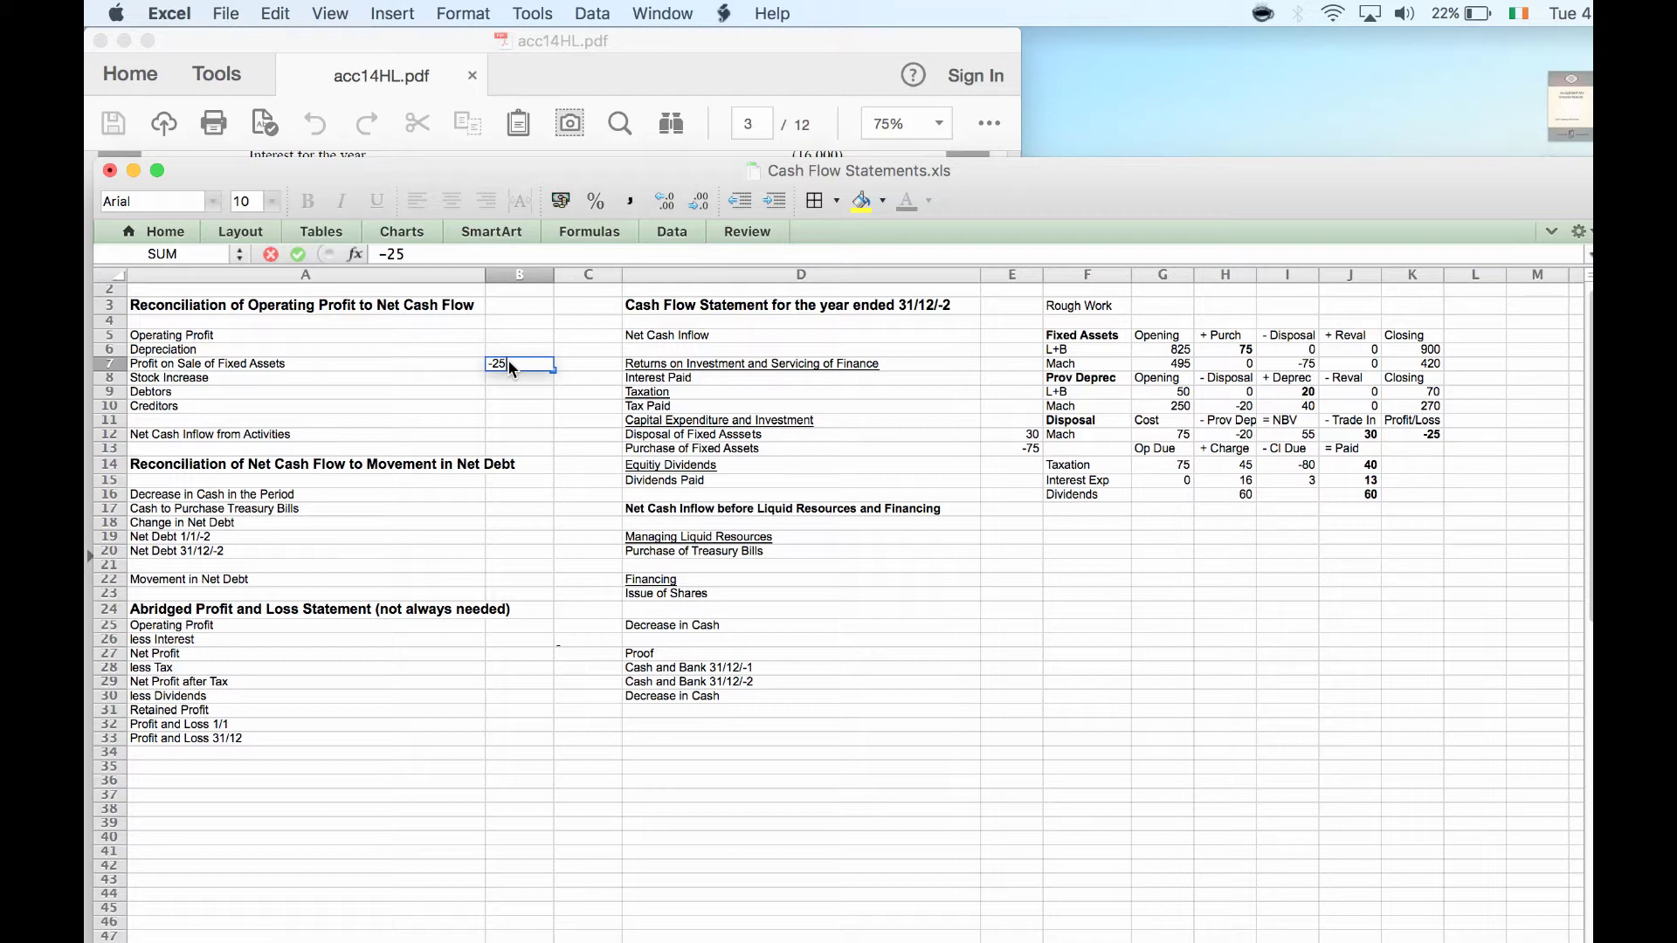
key(Left)
key(Left)
key(BackSpace)
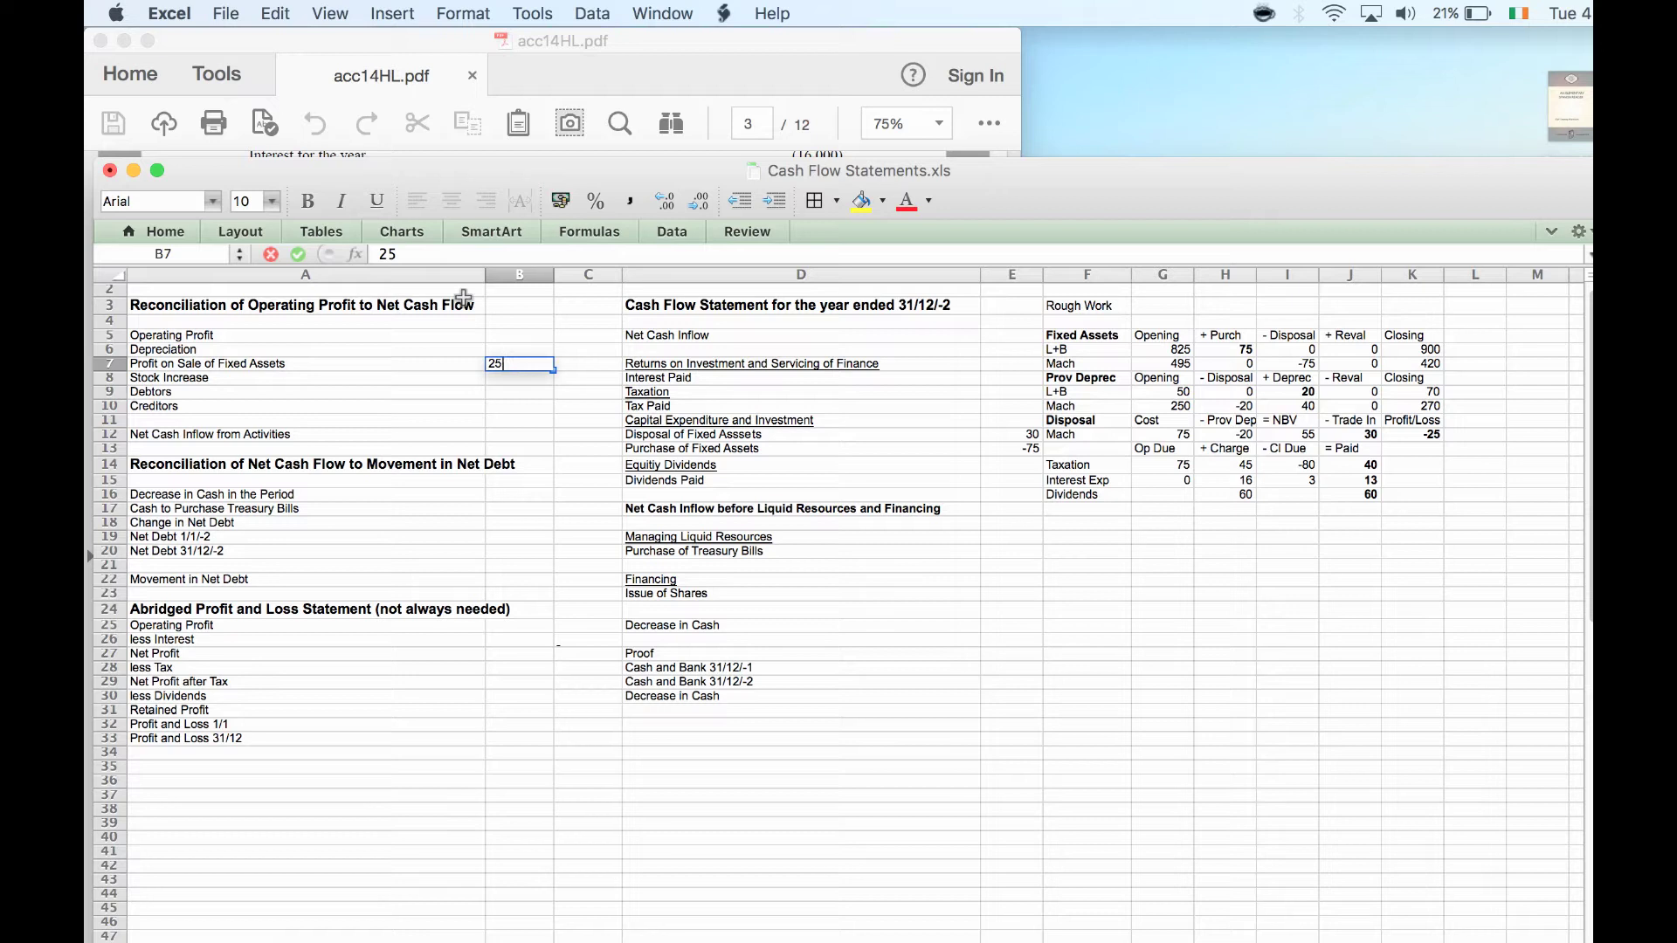
key(Right)
key(Right)
key(Up)
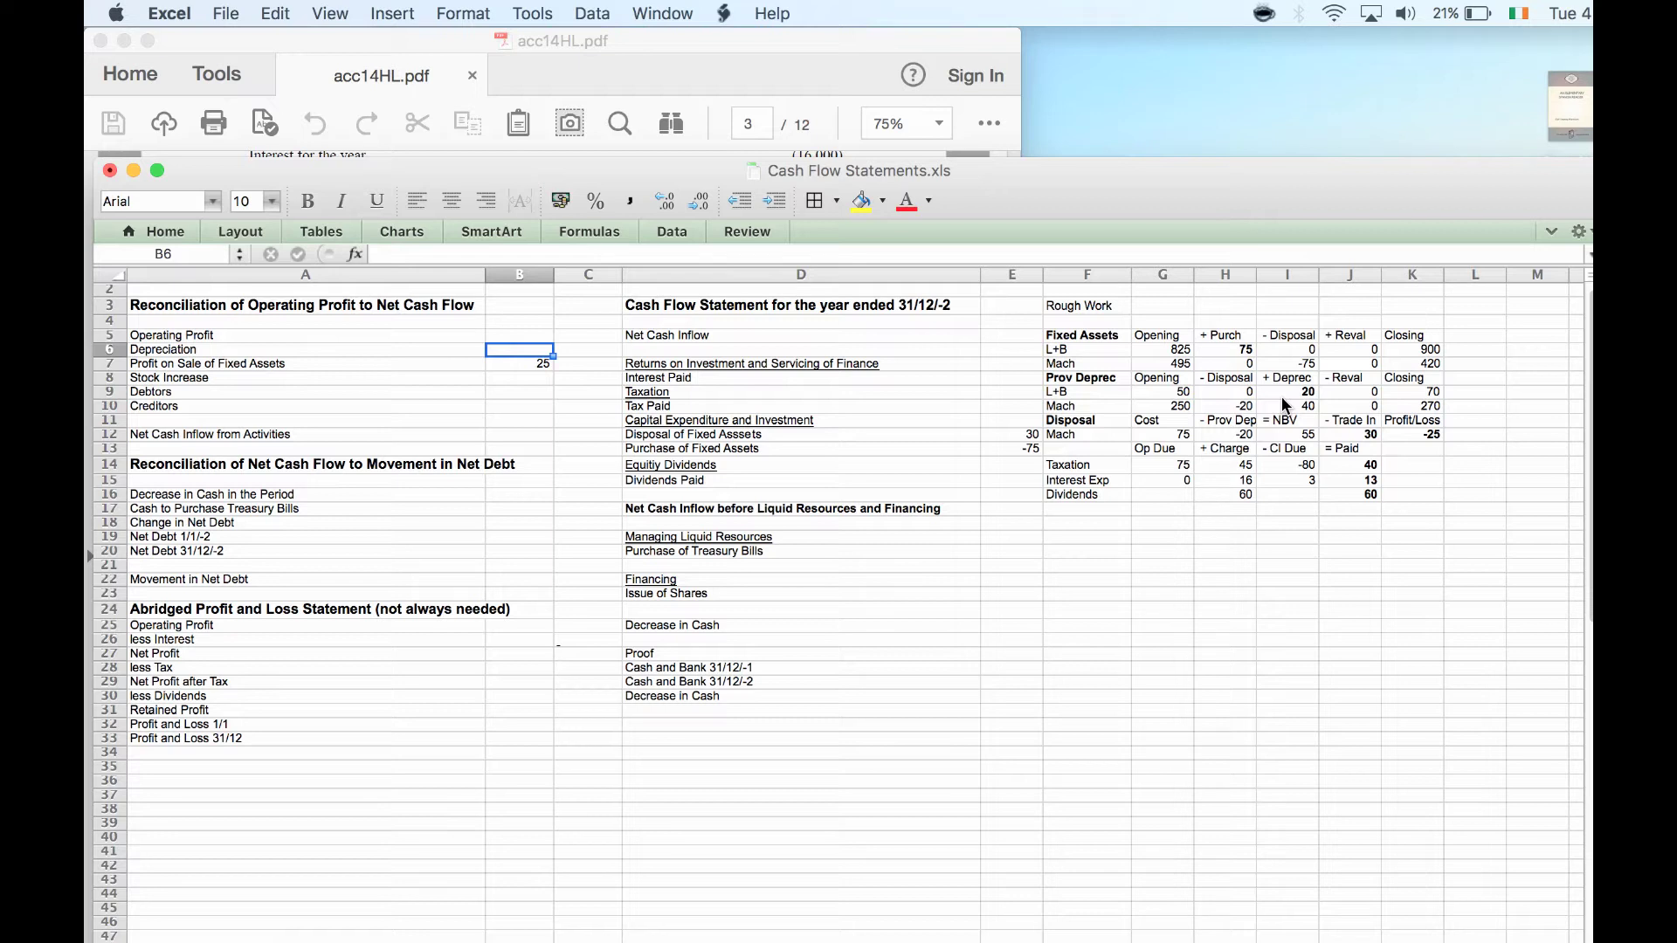
text(60)
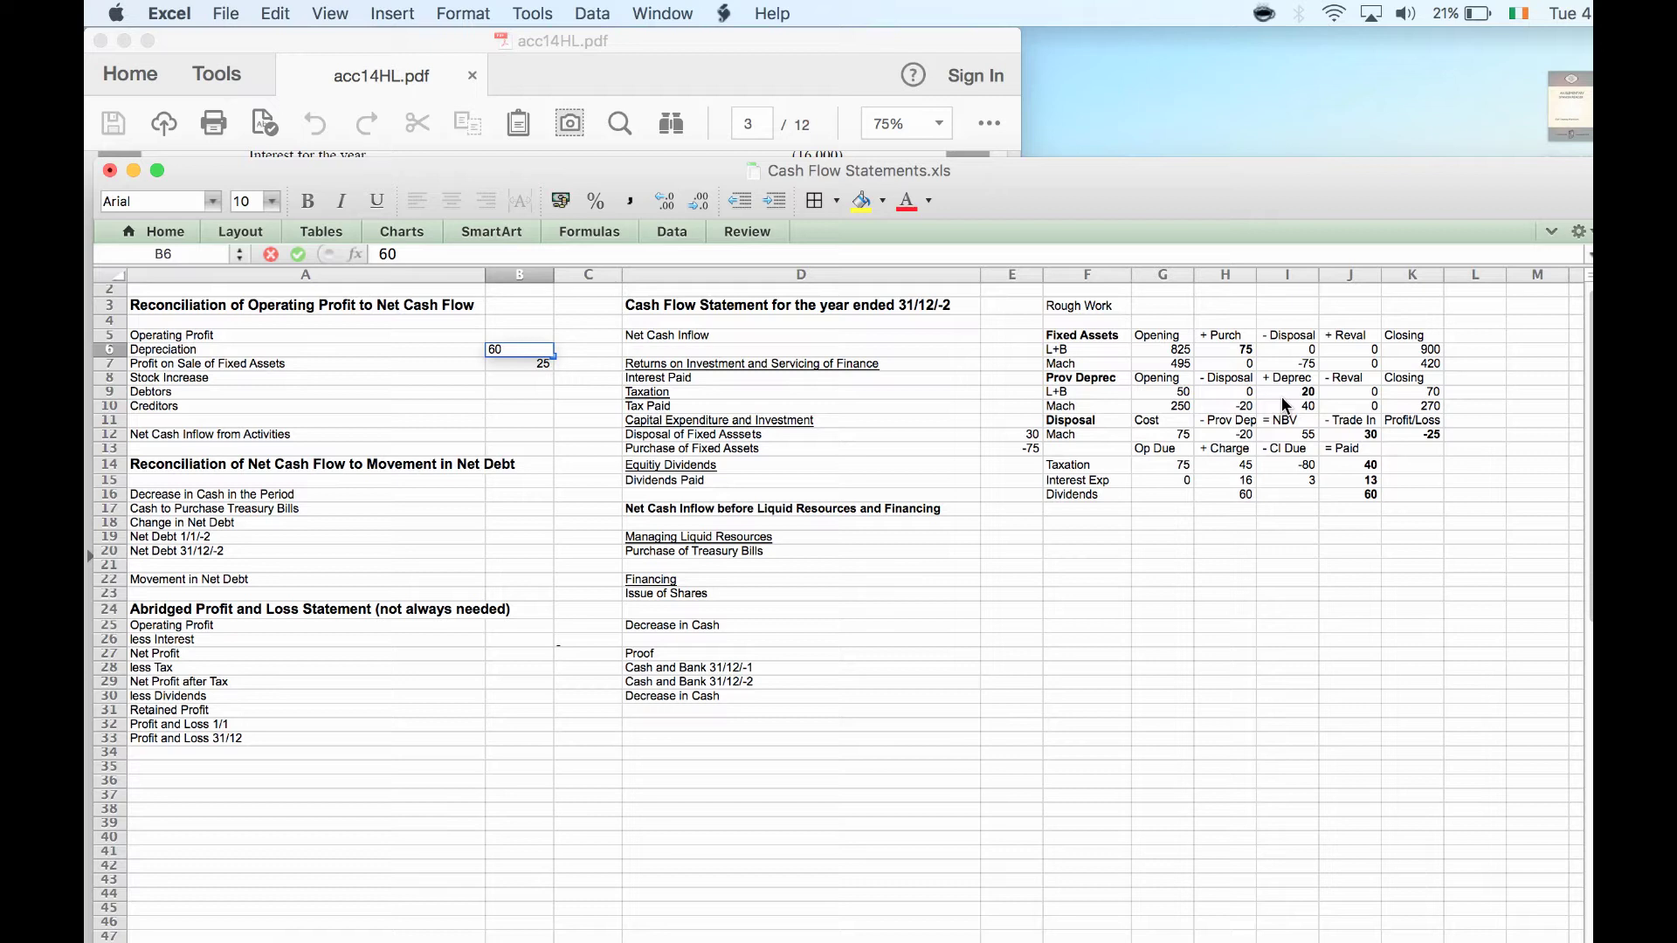
key(Return)
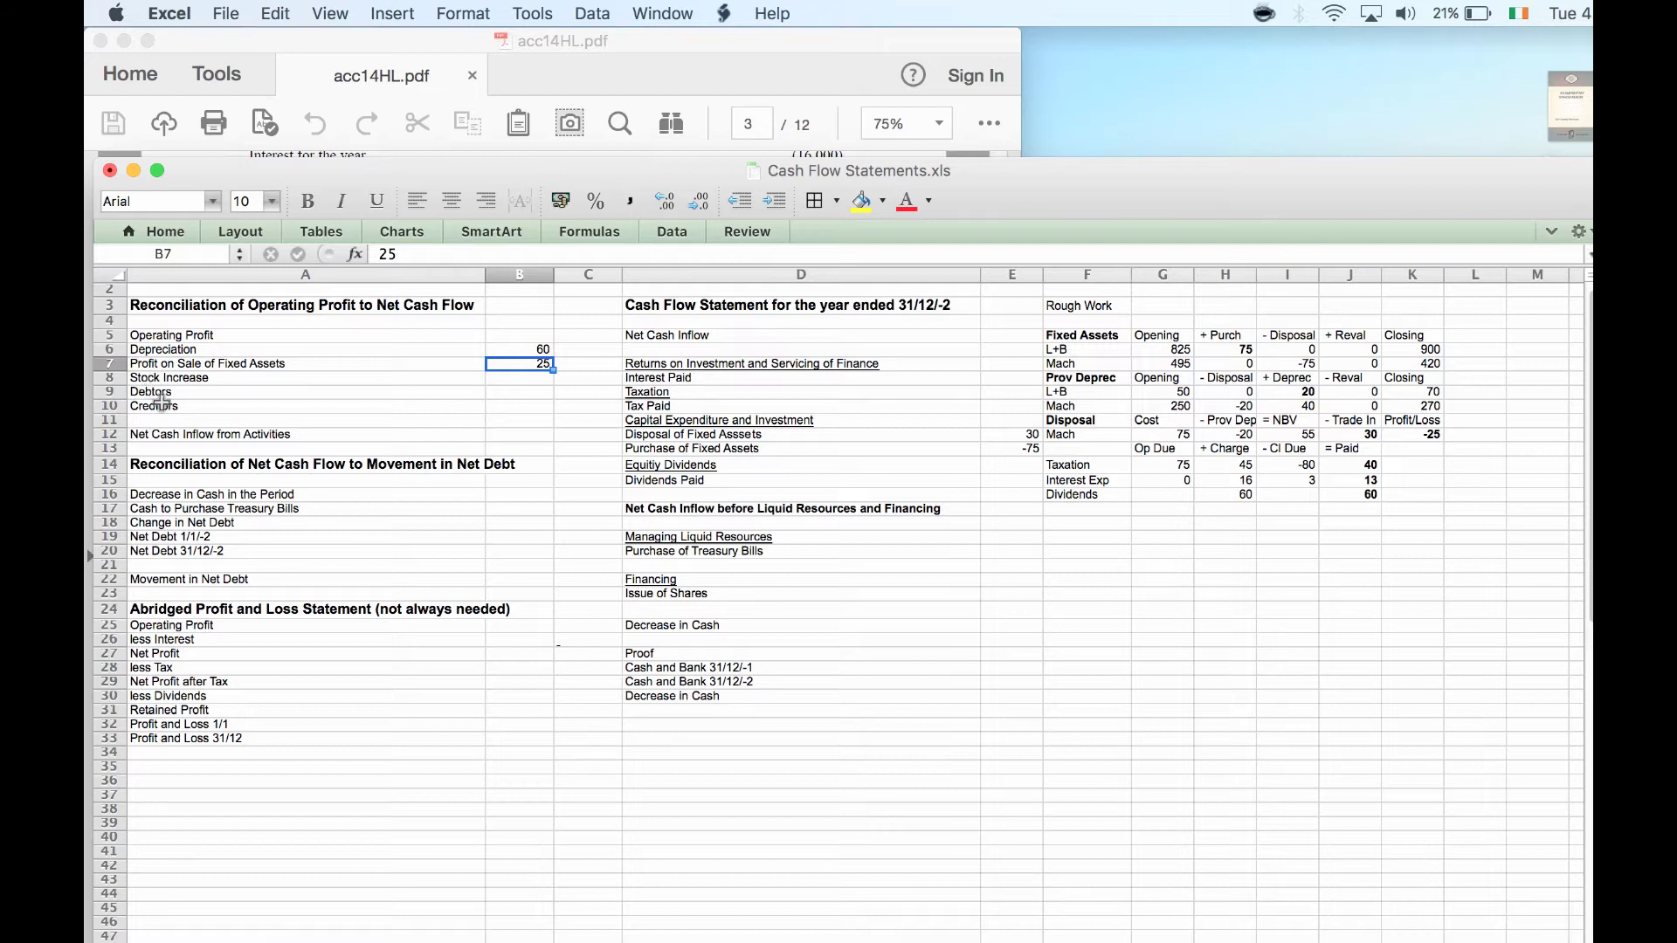
- Move the acc14HL.pdf window clear of the reconciliation columns and enter -23 for Stock Increase in B8
drag(662, 28, 1470, 22)
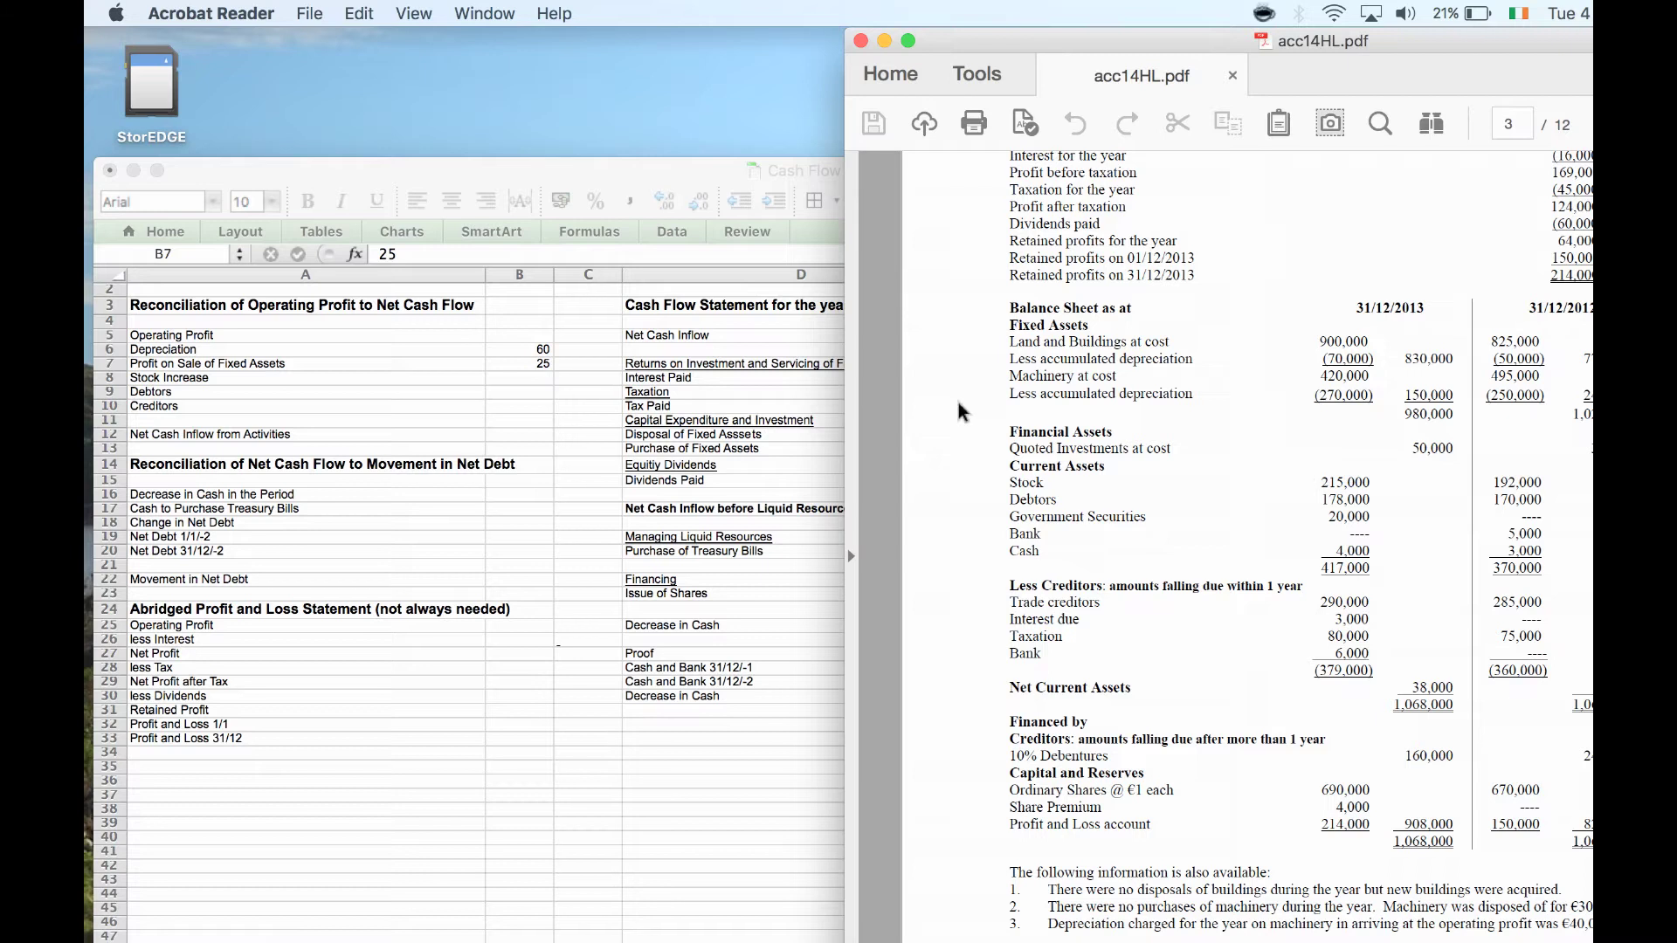
click(527, 371)
text(25)
click(529, 379)
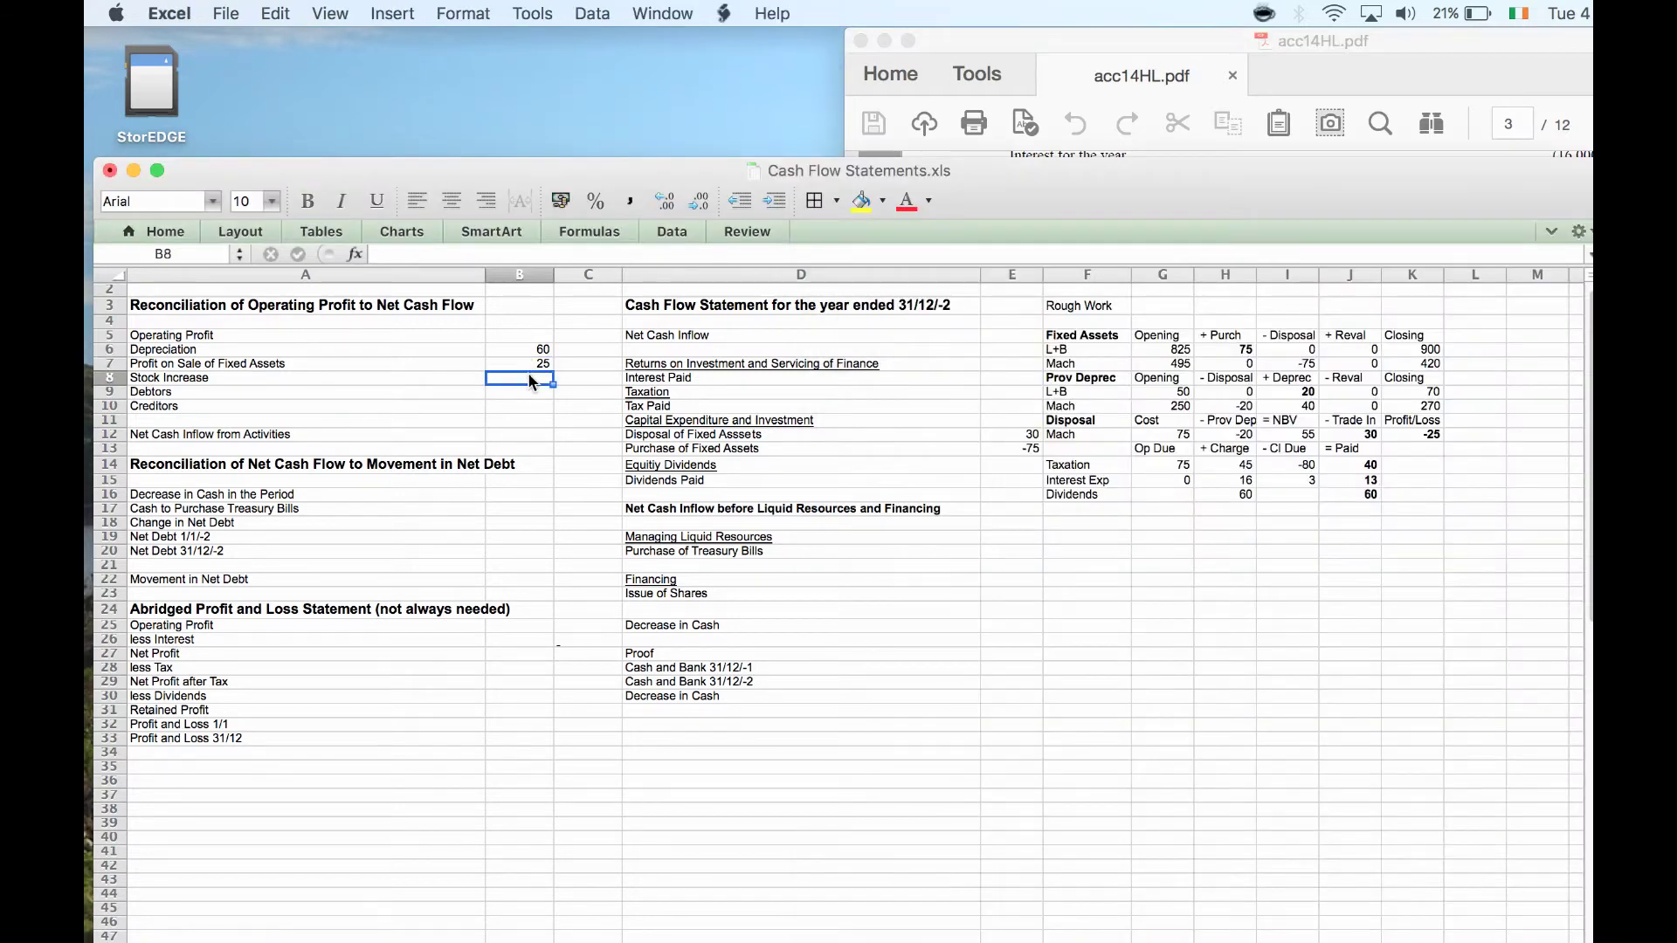
text(-23)
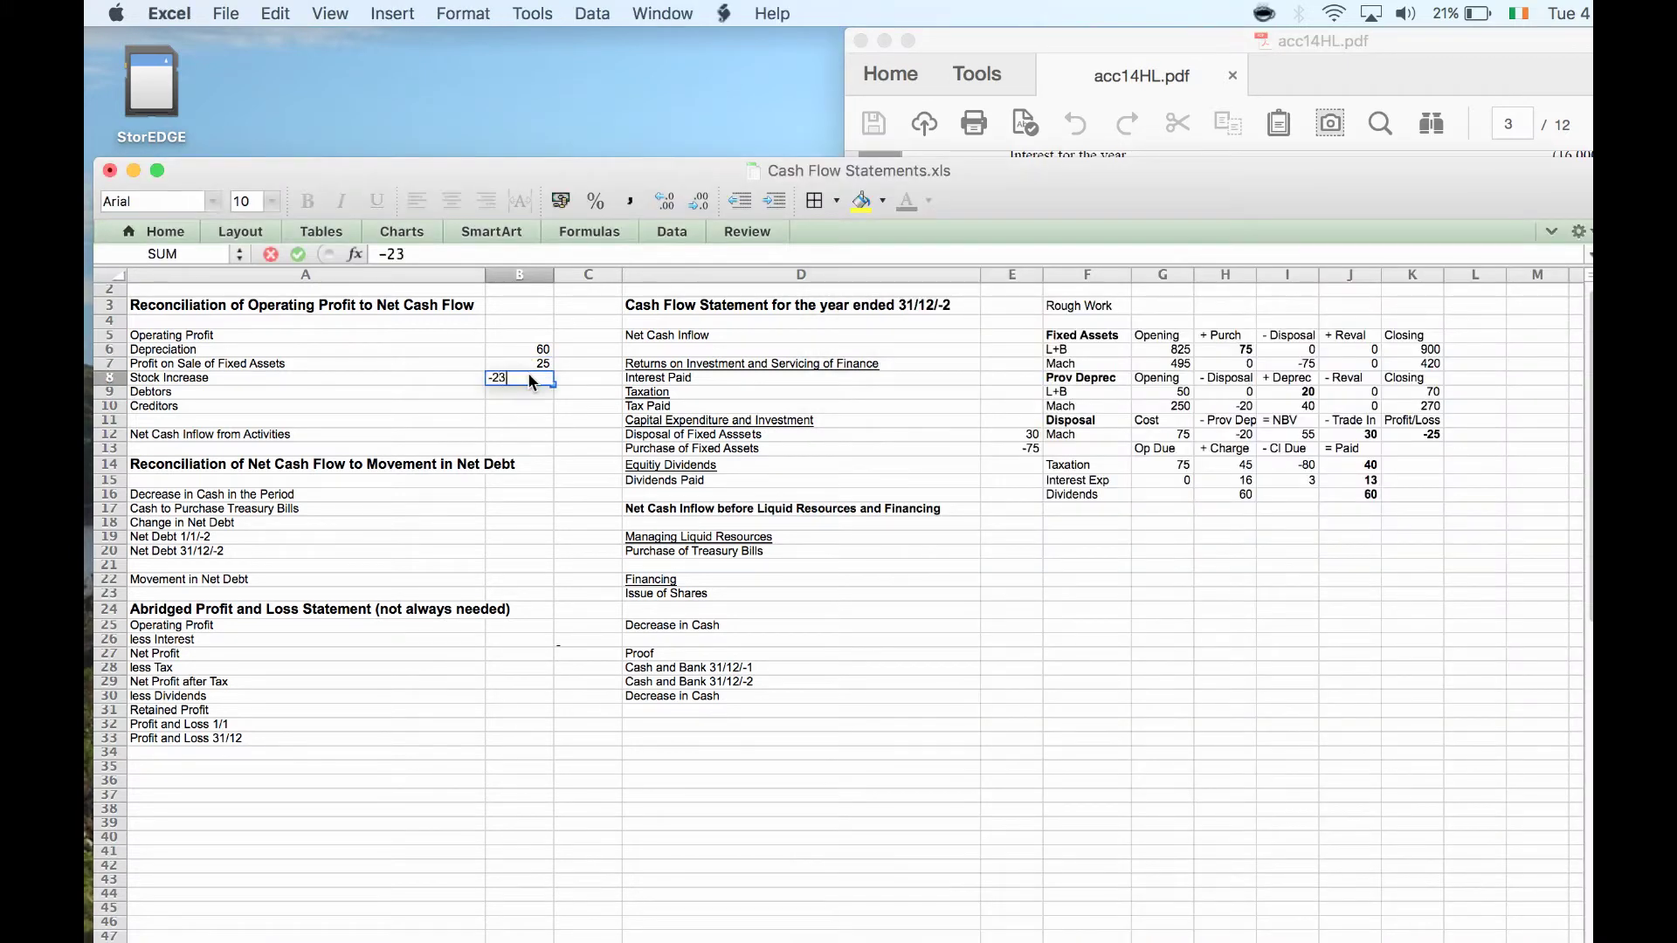
key(Return)
- Compare the two years in the PDF's balance sheet and enter -8 for Debtors in B9 and 5 for Creditors in B10
key(super+Tab)
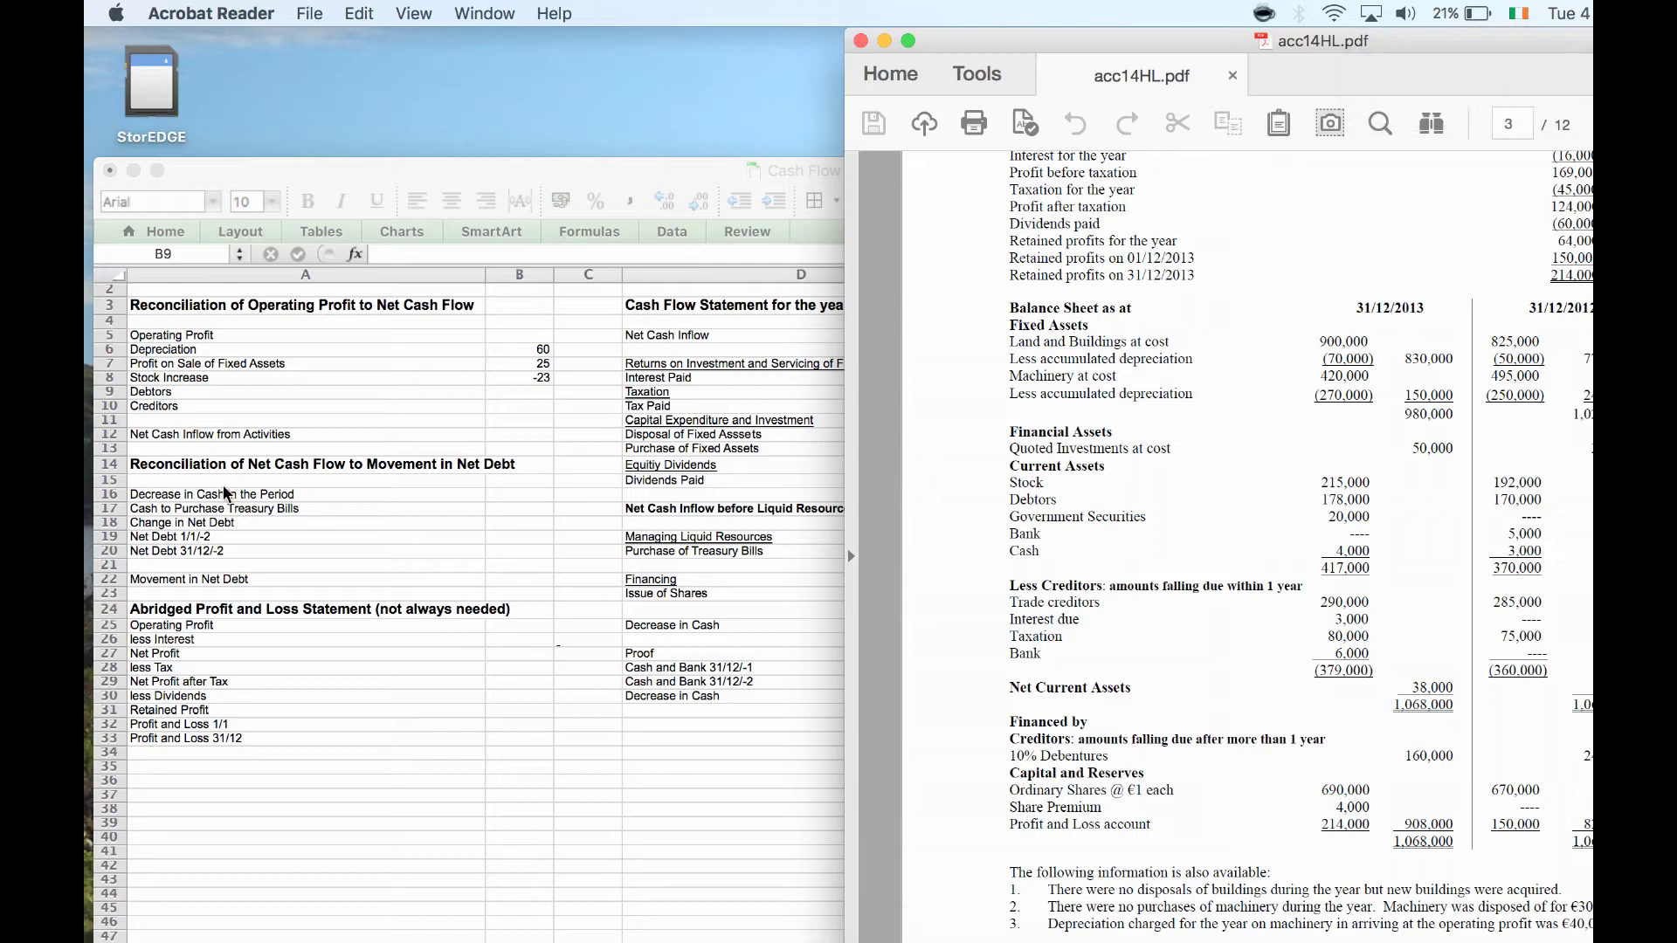
click(534, 389)
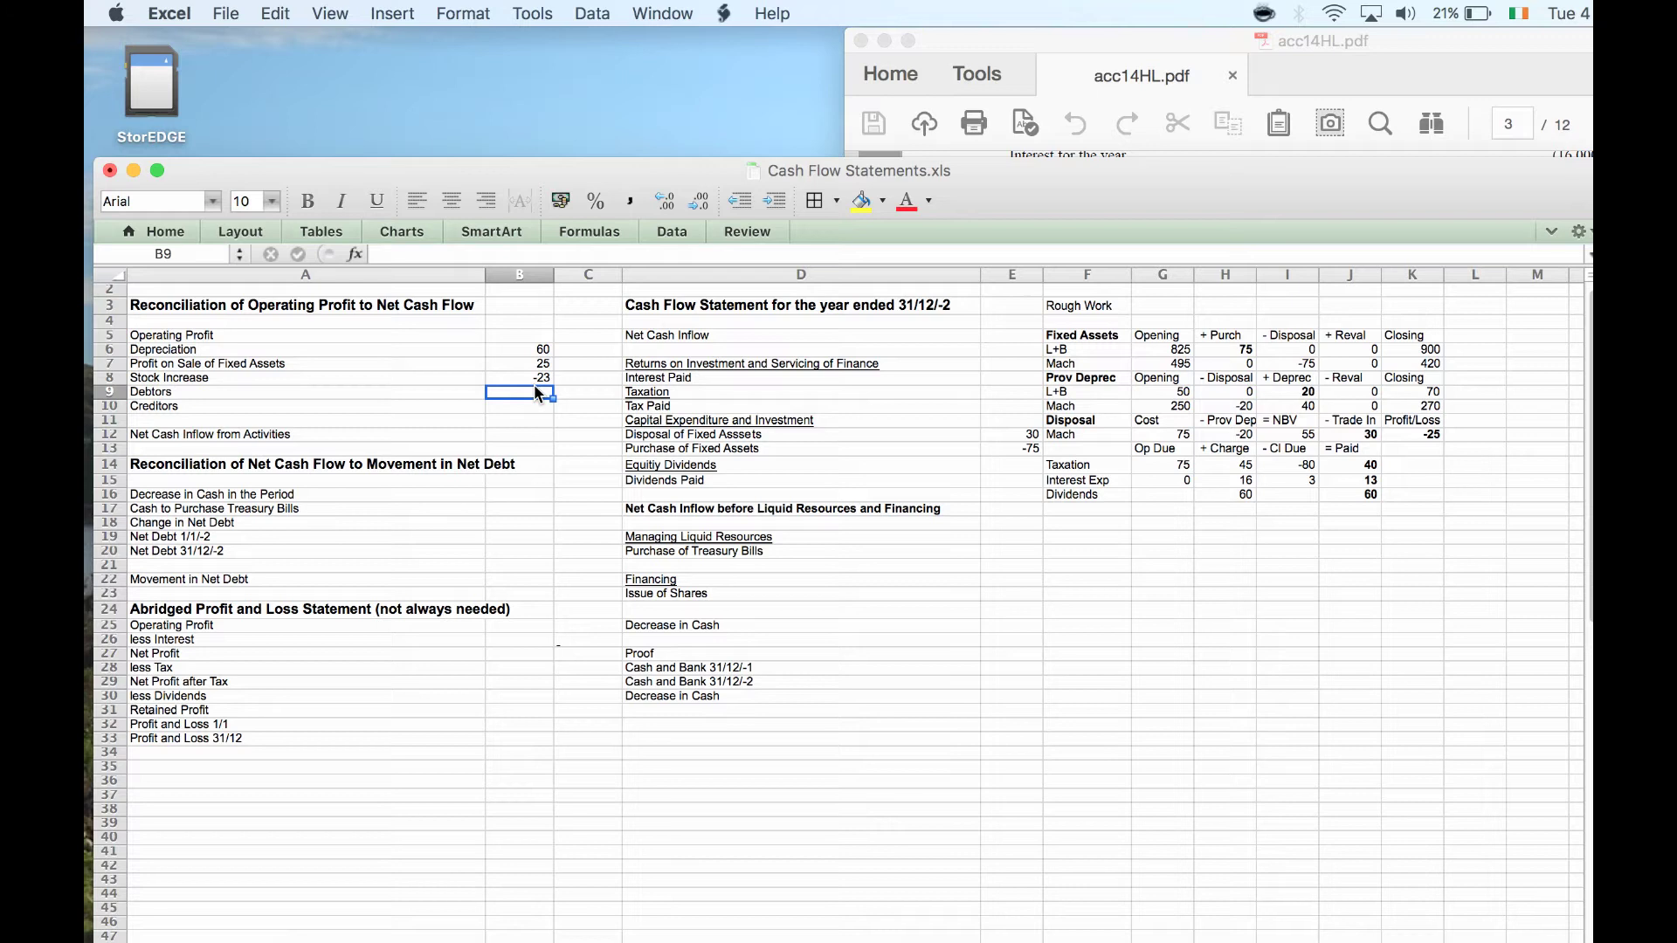
text(-8)
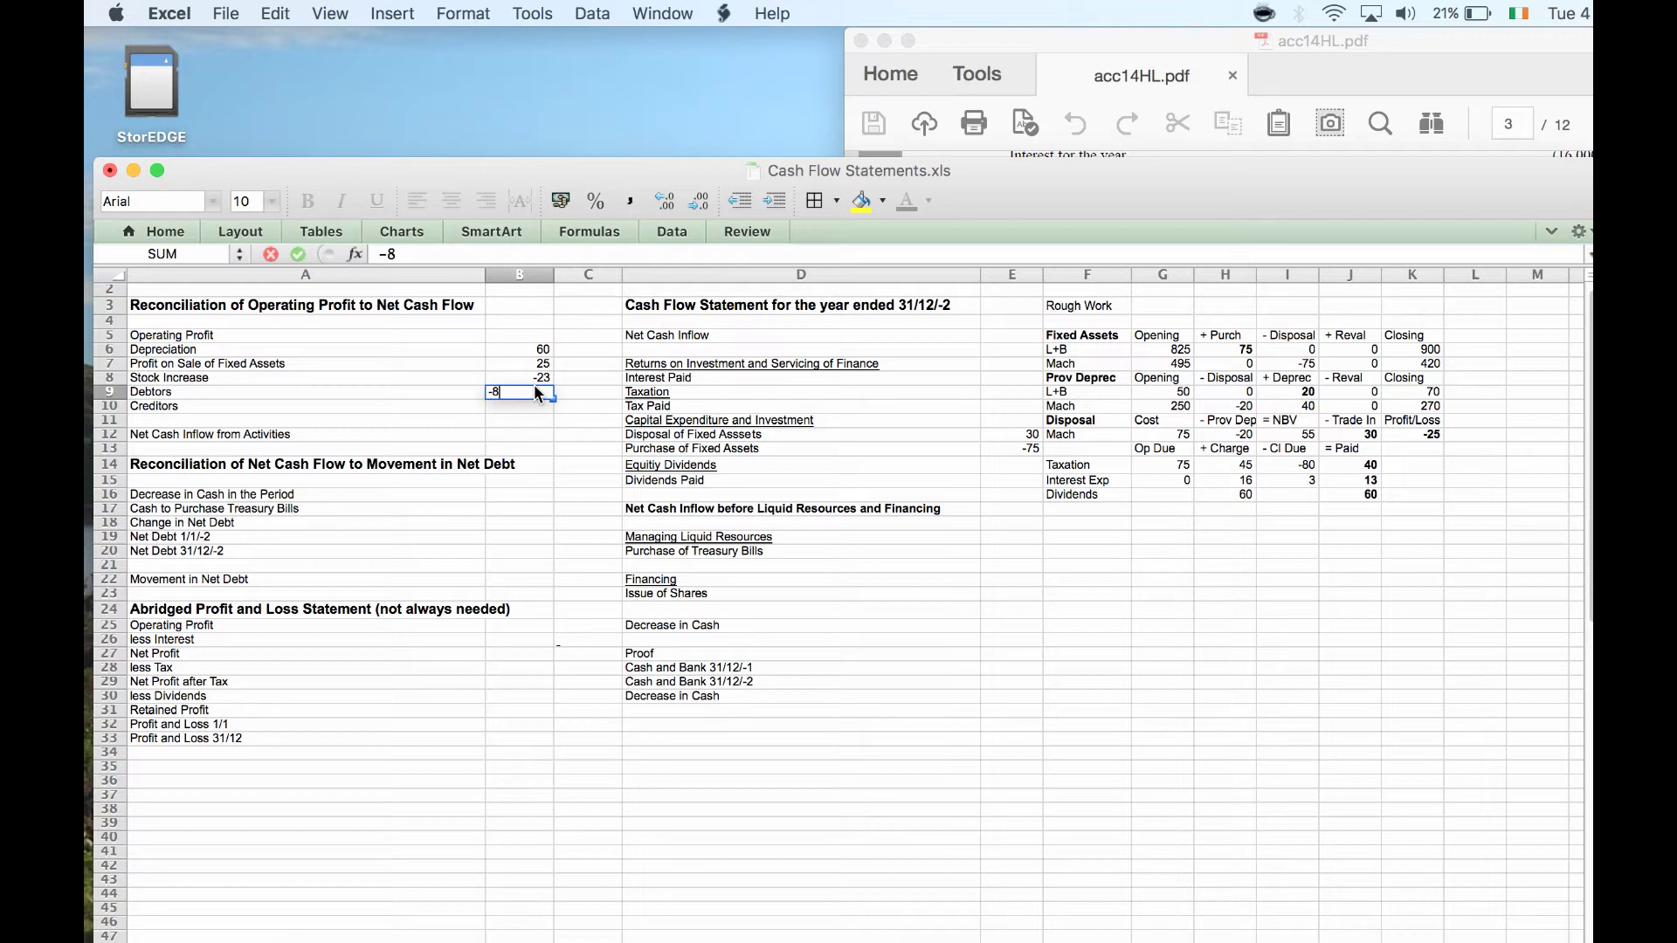
key(Return)
key(super+Tab)
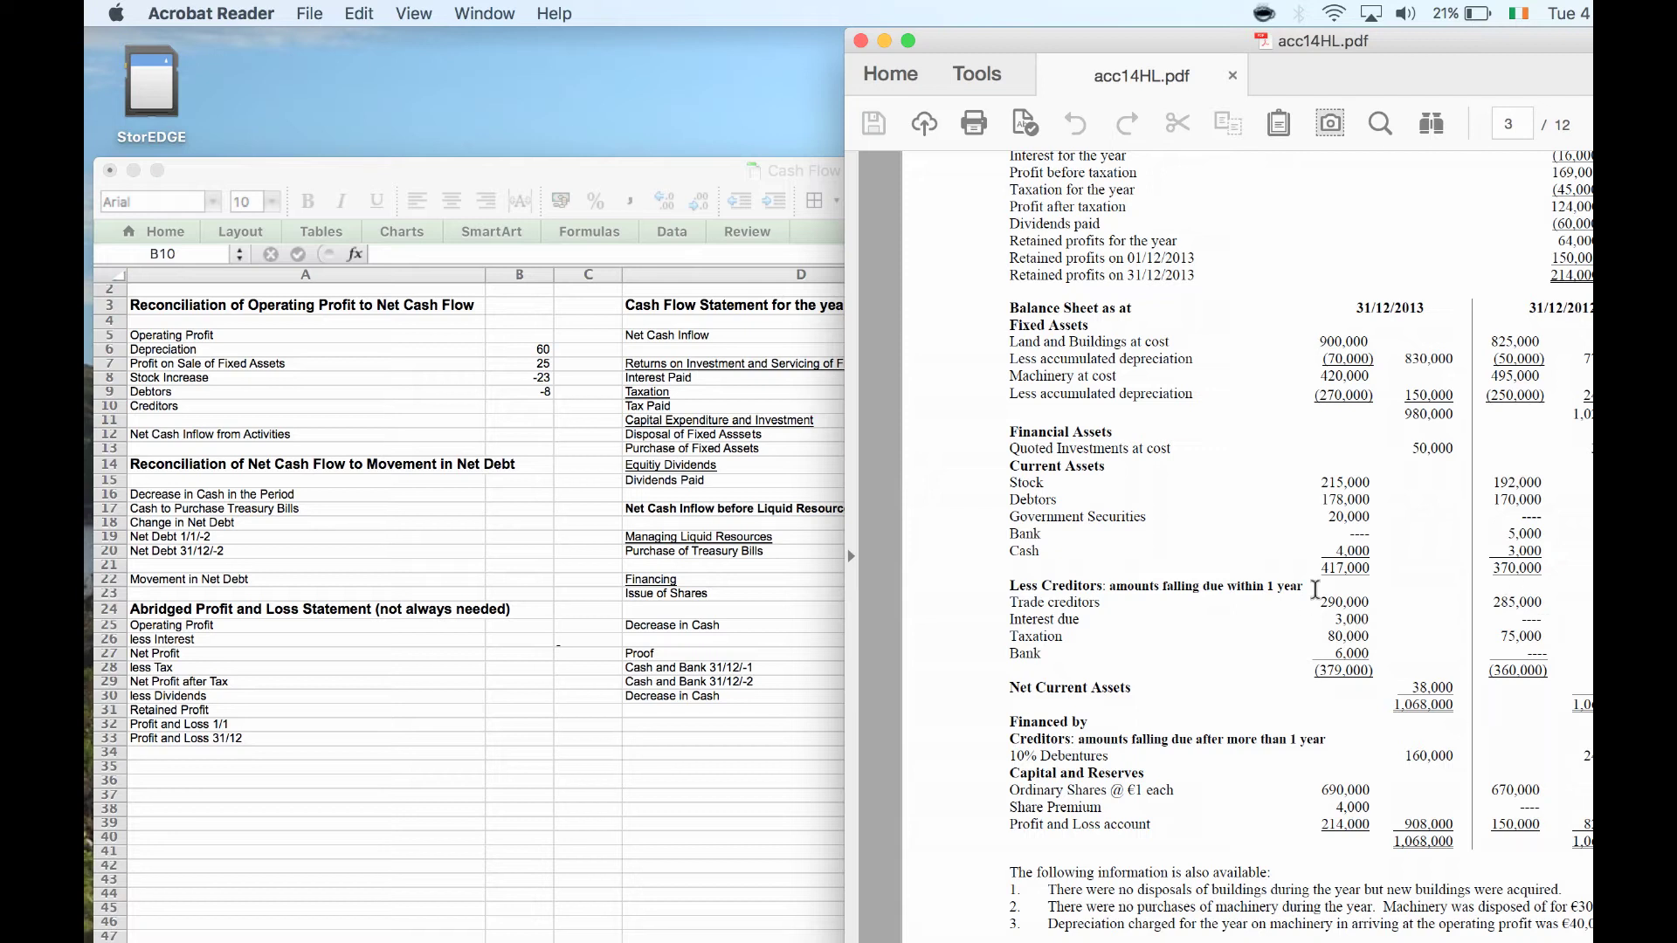
click(524, 411)
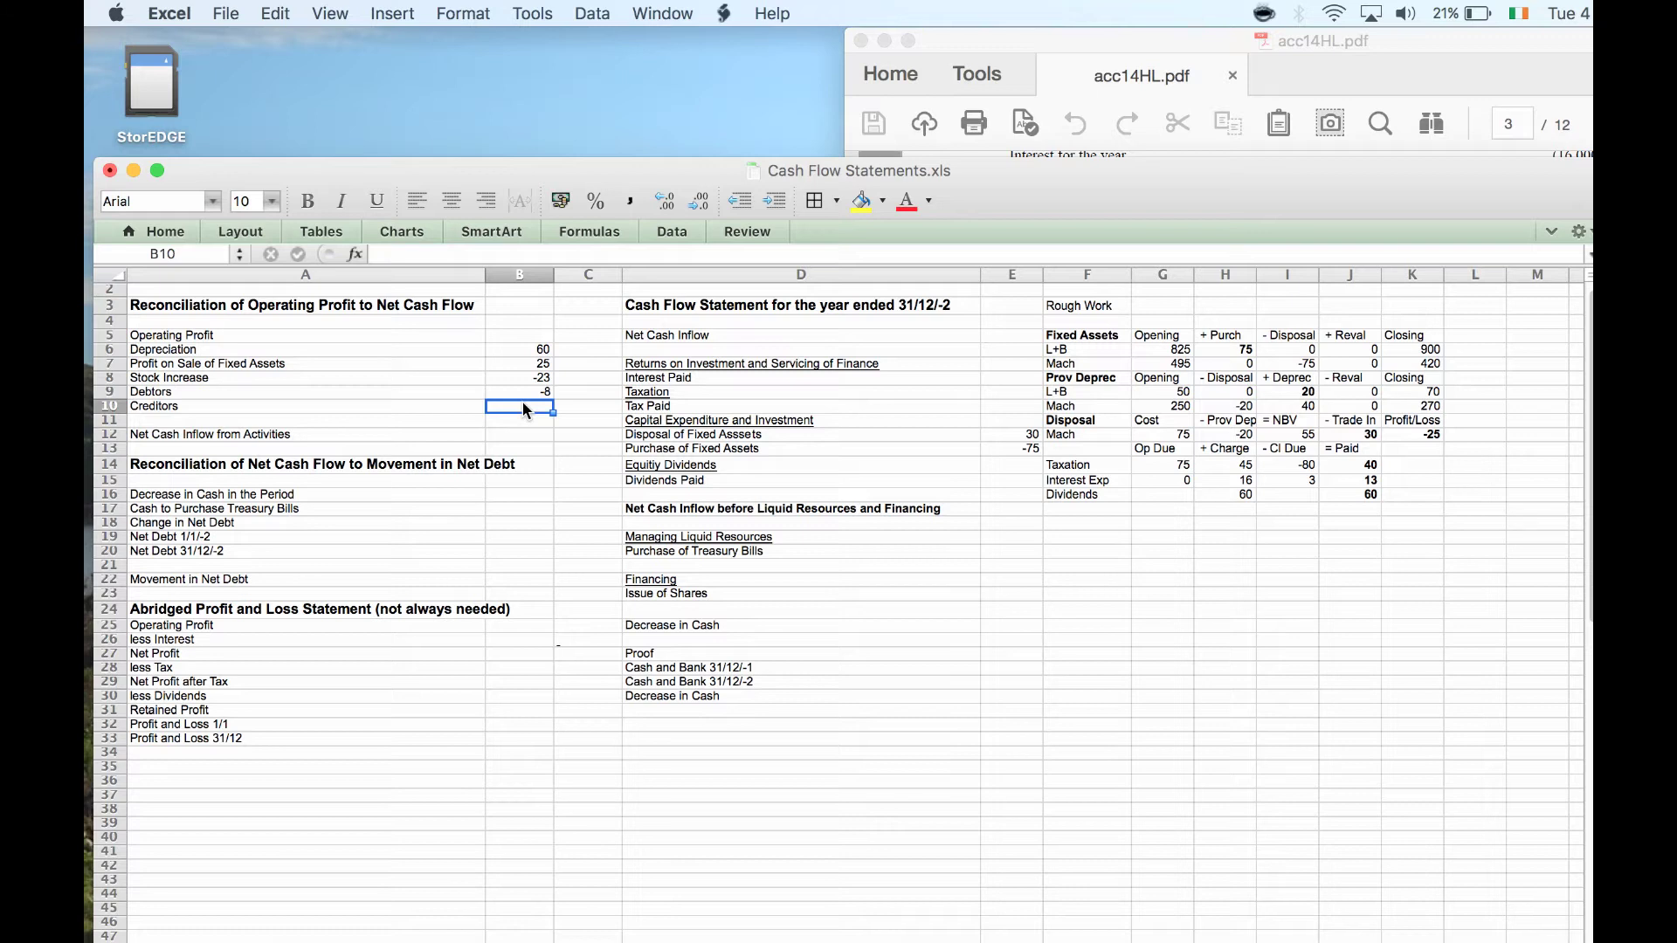
text(5)
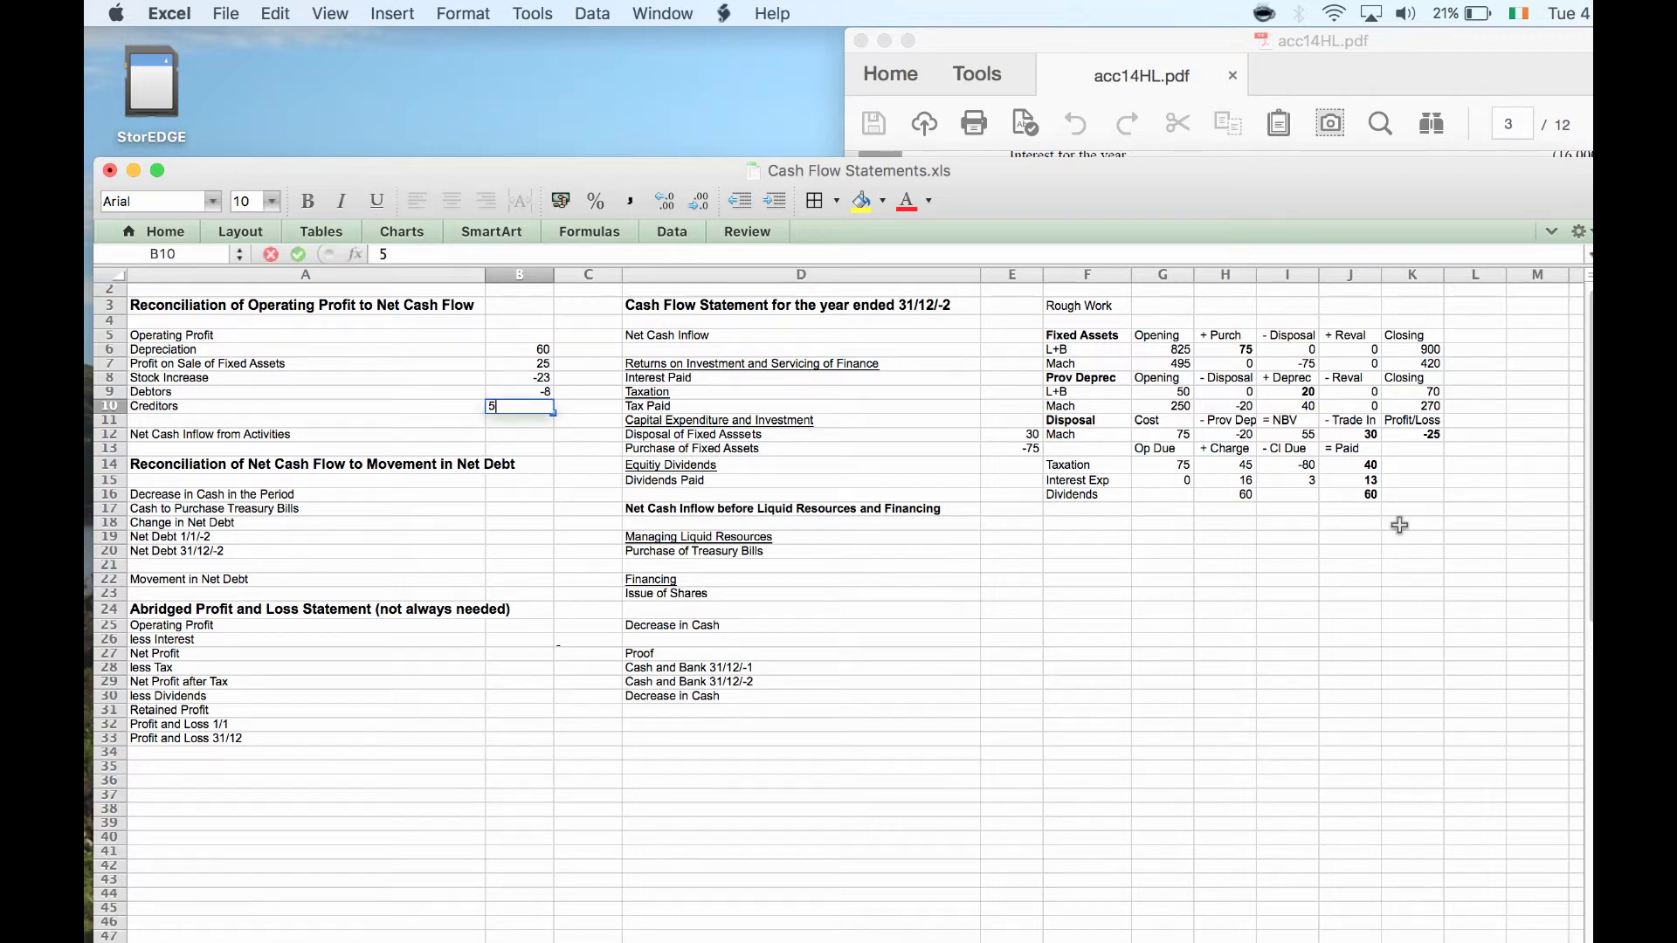
- Look up the operating profit in the PDF's abridged profit and loss account and enter 185 for Operating Profit in B5
key(super+Tab)
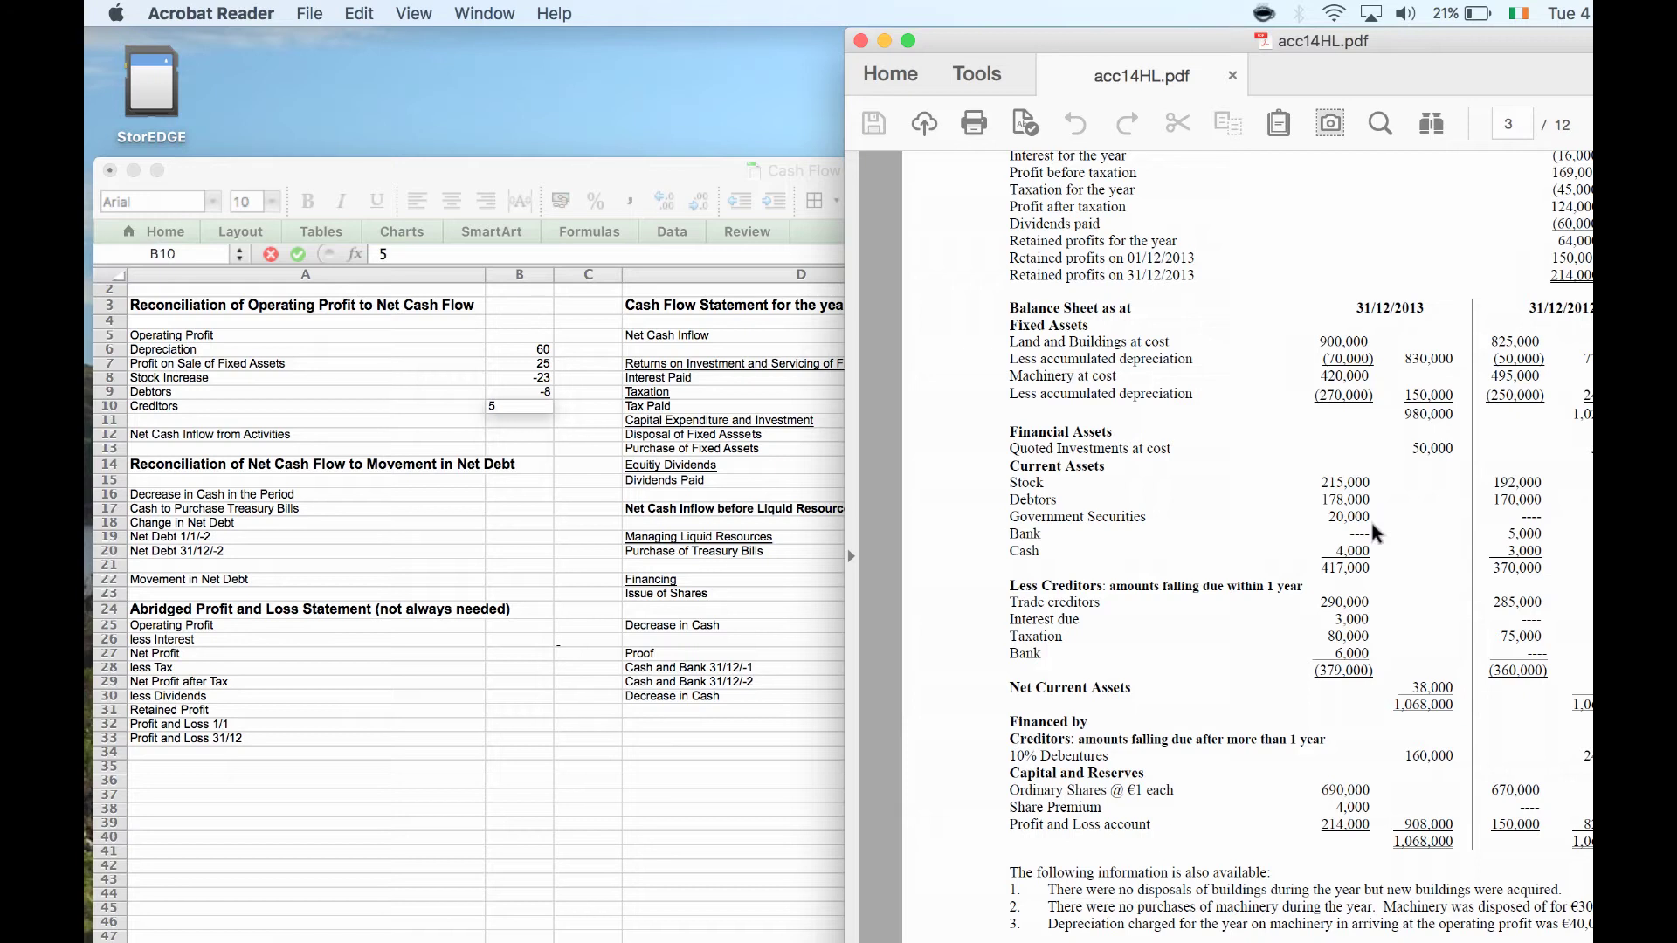
scroll(944, 234, up, 1)
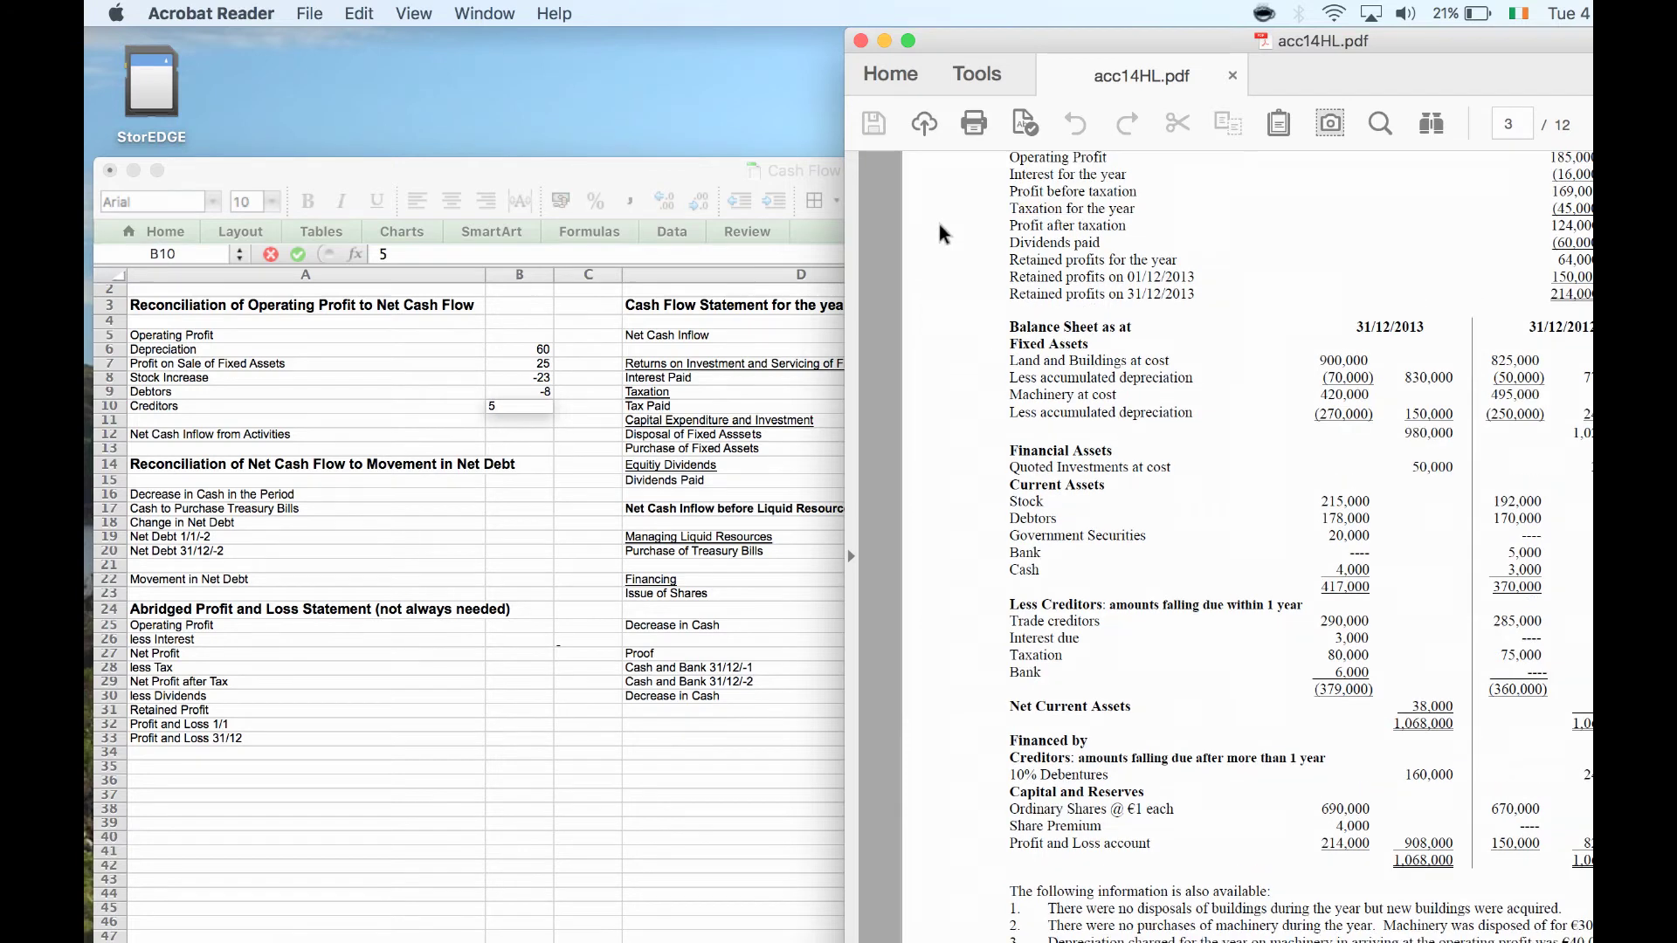
scroll(943, 234, up, 2)
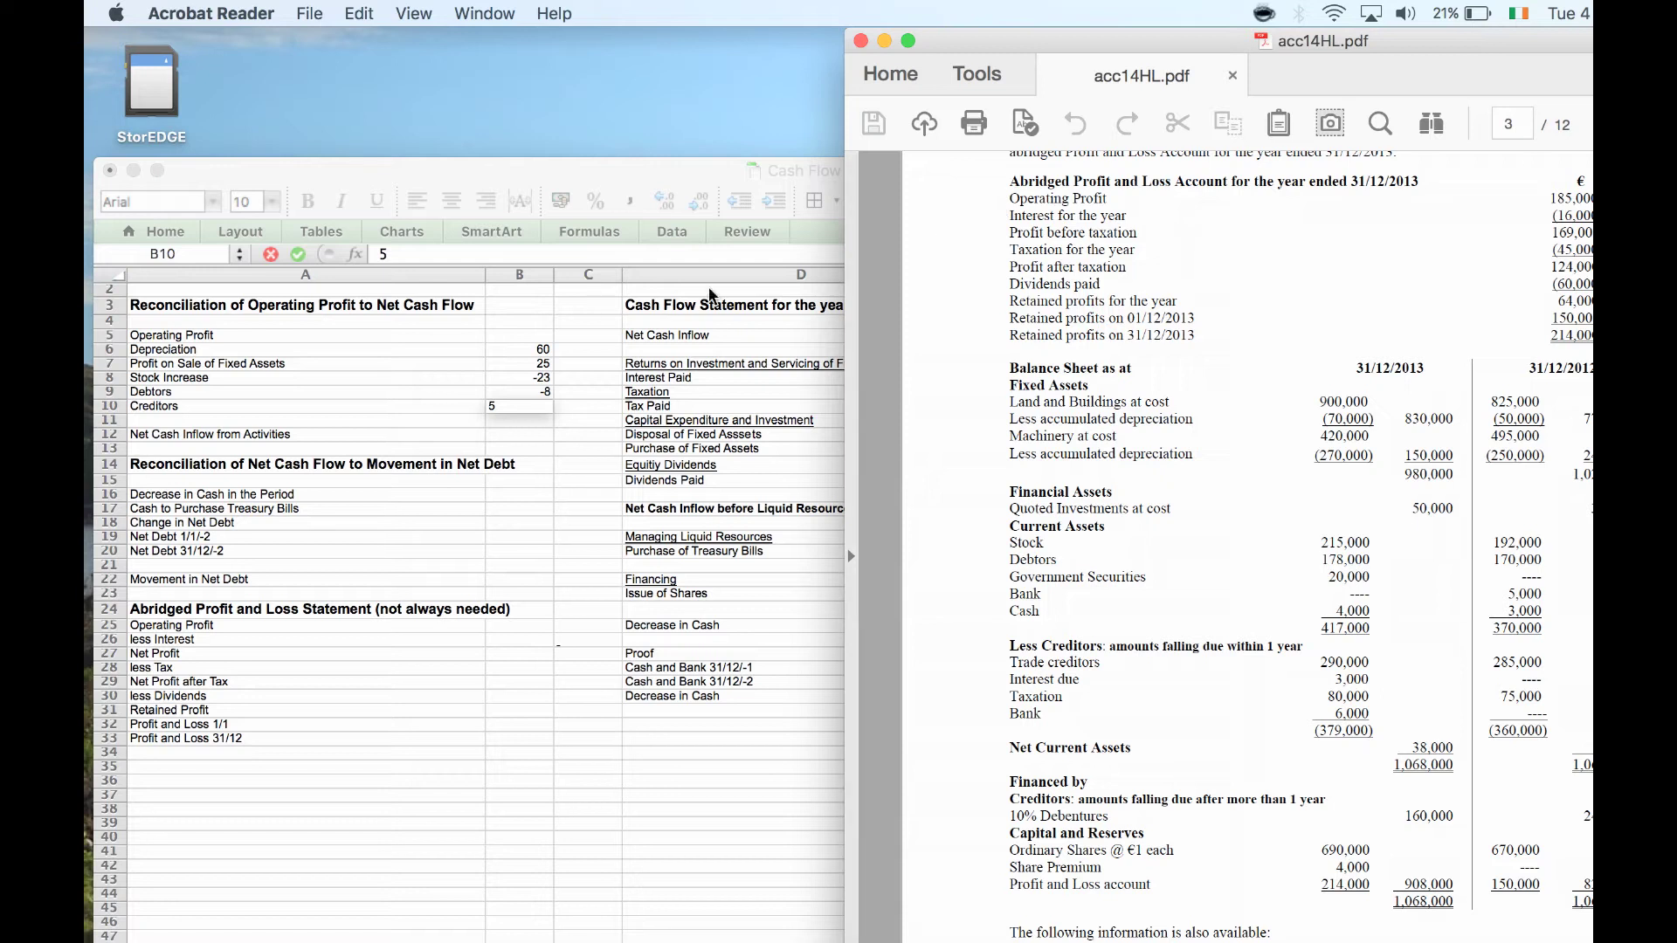
click(525, 334)
key(Return)
click(524, 333)
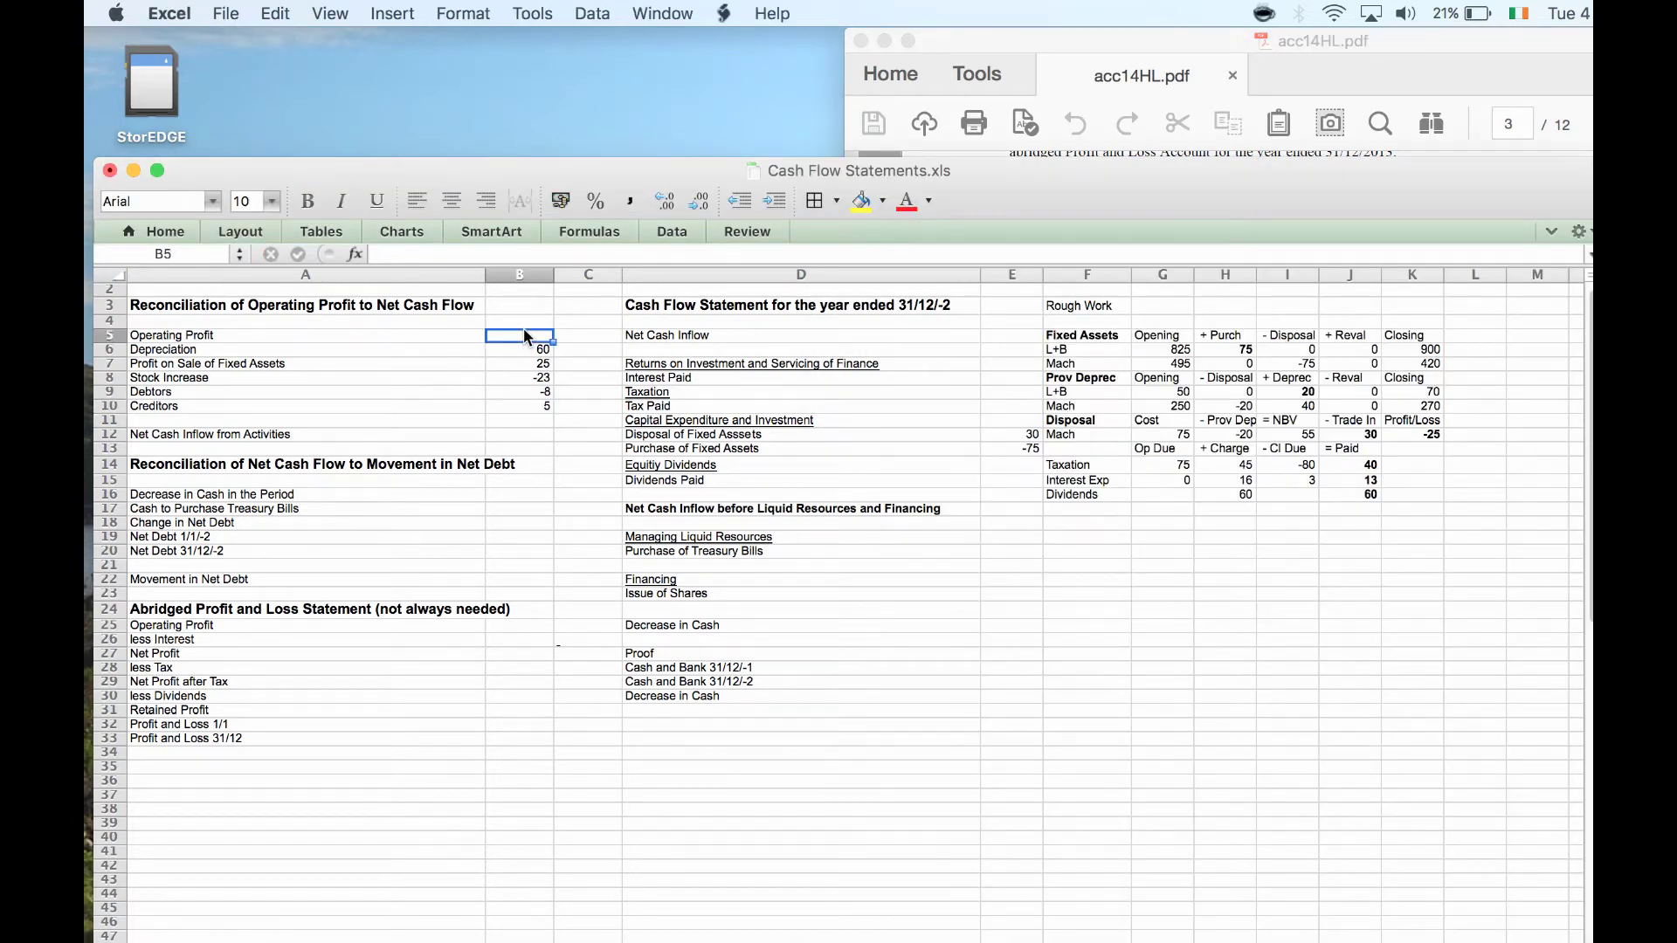
text(185)
key(Return)
- Add a SUM formula over B5:B10 in C12 for Net Cash Inflow from Activities
key(Return)
key(Return)
key(Return)
key(Return)
key(Return)
key(Return)
key(Right)
text(=sum()
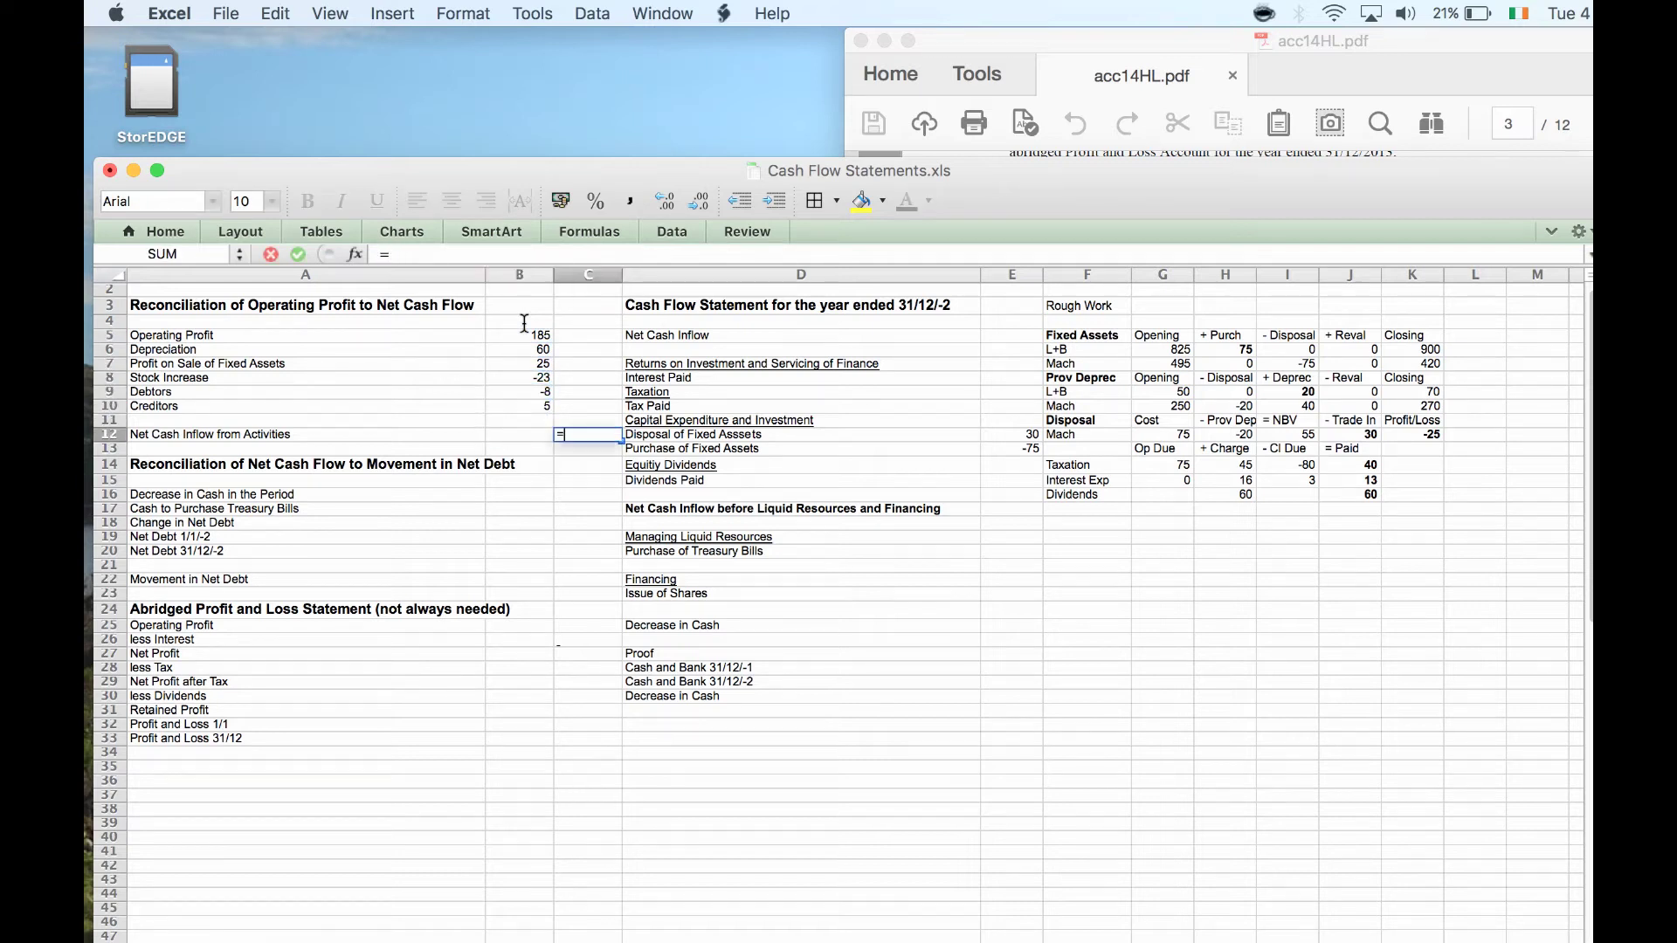
key(Left)
key(Up)
key(Up)
key(Up)
key(Up)
key(Up)
key(Up)
key(Up)
key(shift+Down)
key(shift+Down)
key(shift+Down)
key(shift+Down)
key(shift+Down)
key(Return)
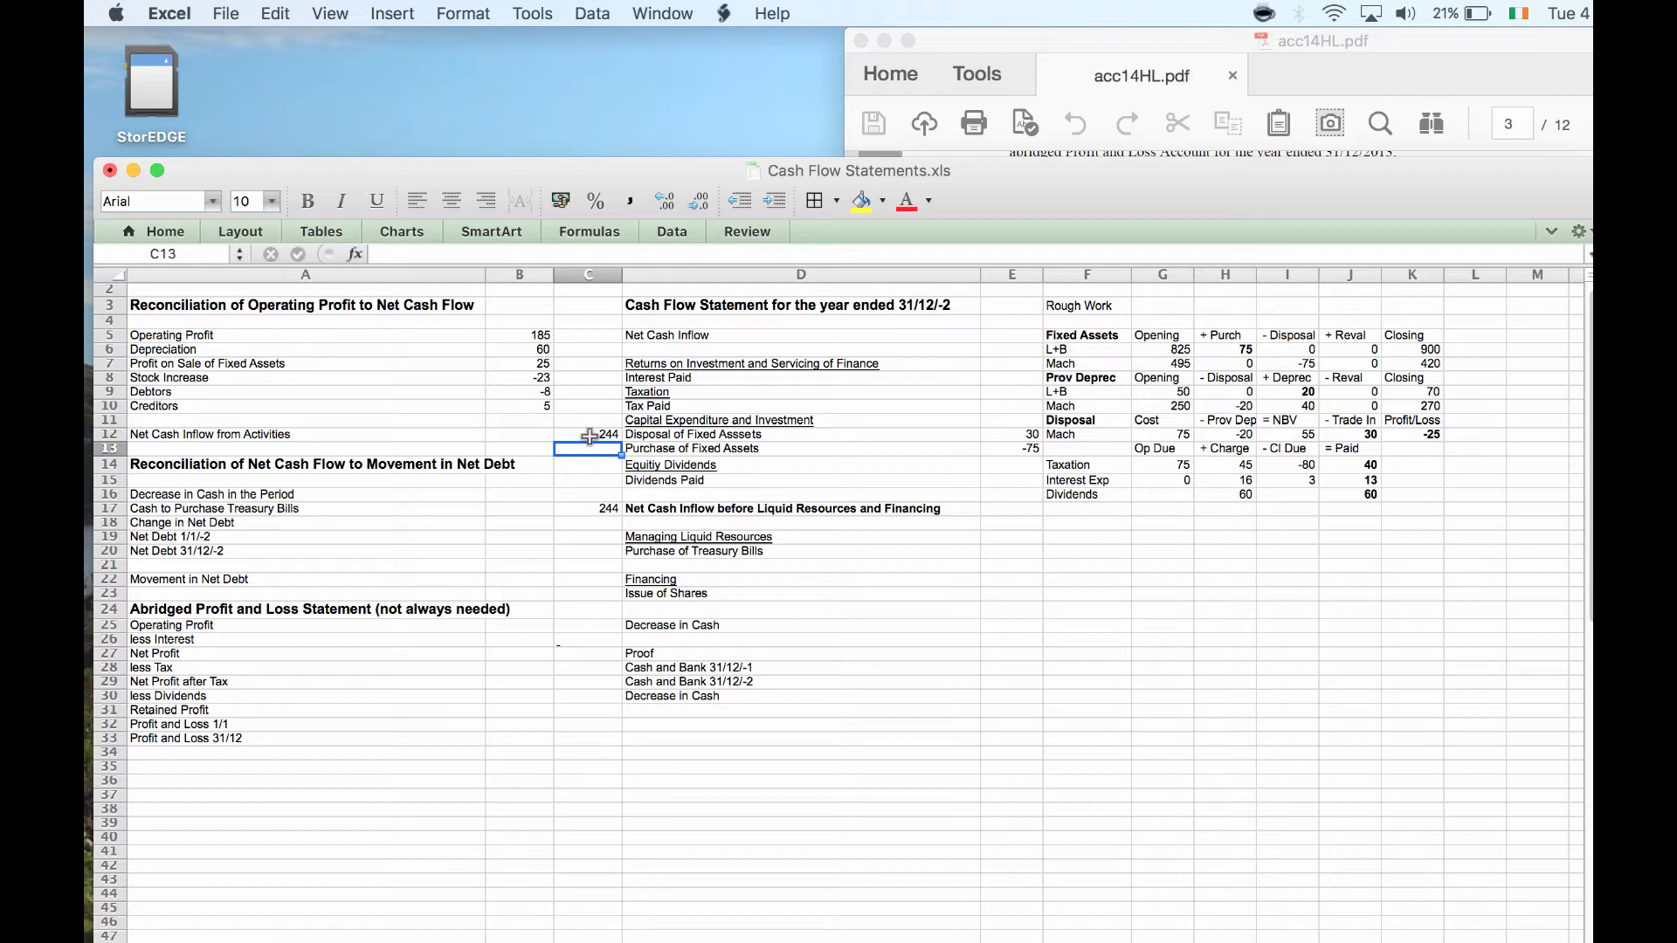
- Clear the stray value from C17, beside the Net Cash Inflow before Liquid Resources and Financing heading
click(603, 506)
key(BackSpace)
key(Right)
key(Right)
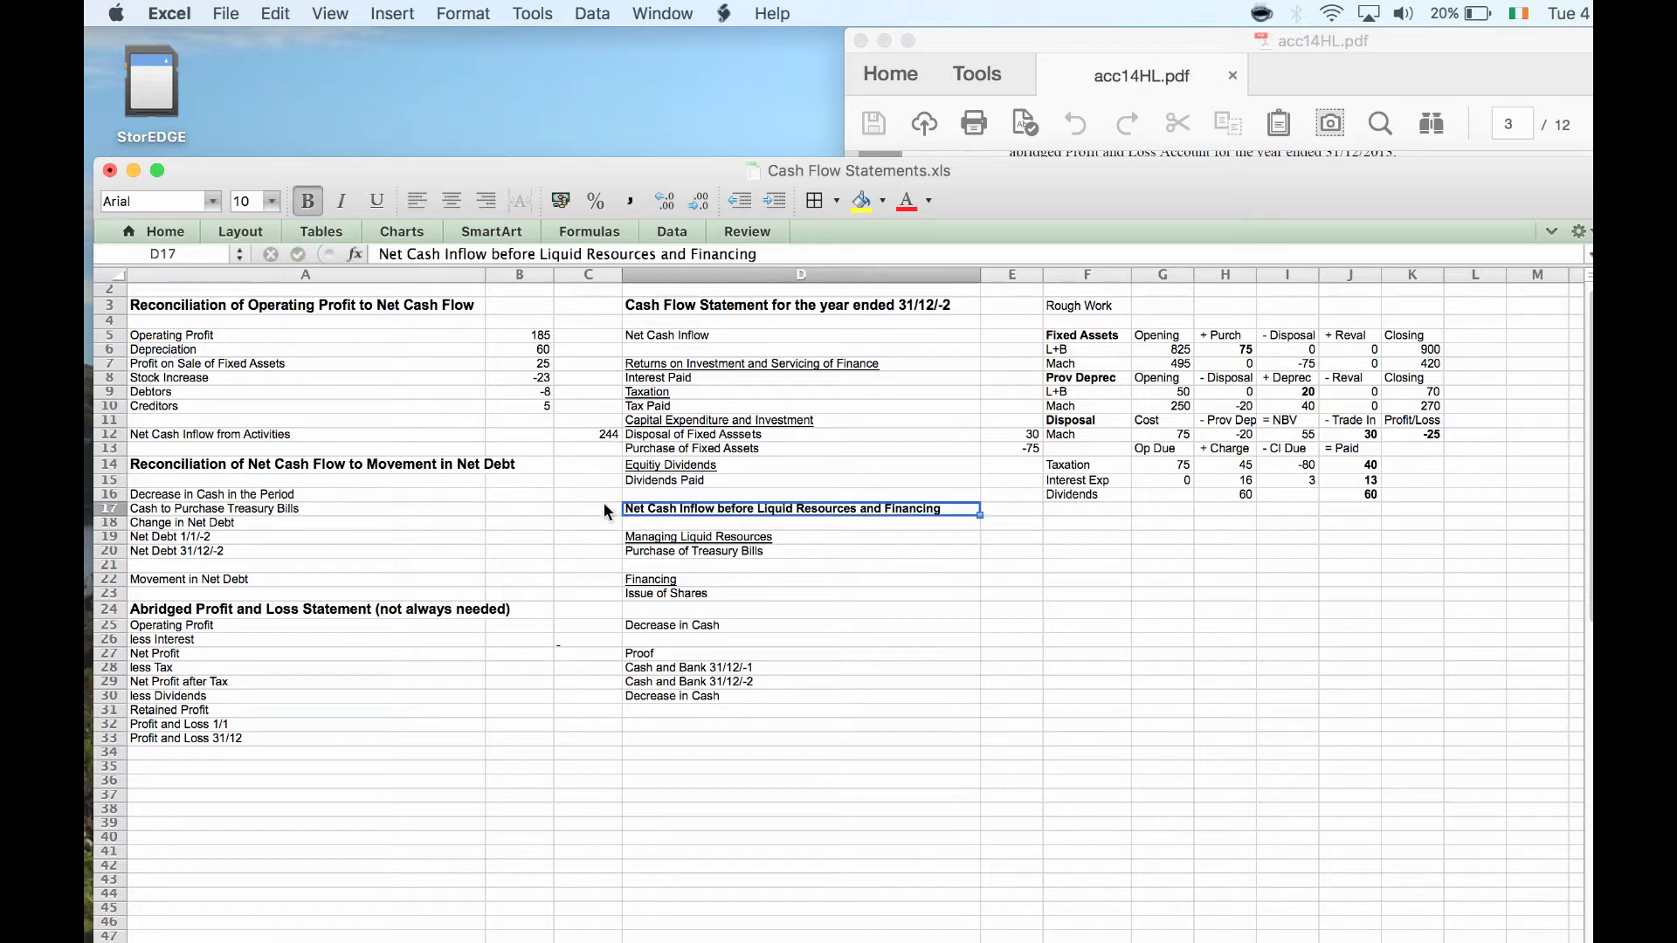
- Link Net Cash Inflow in E5 of the cash flow statement to the reconciliation total in C12
click(996, 327)
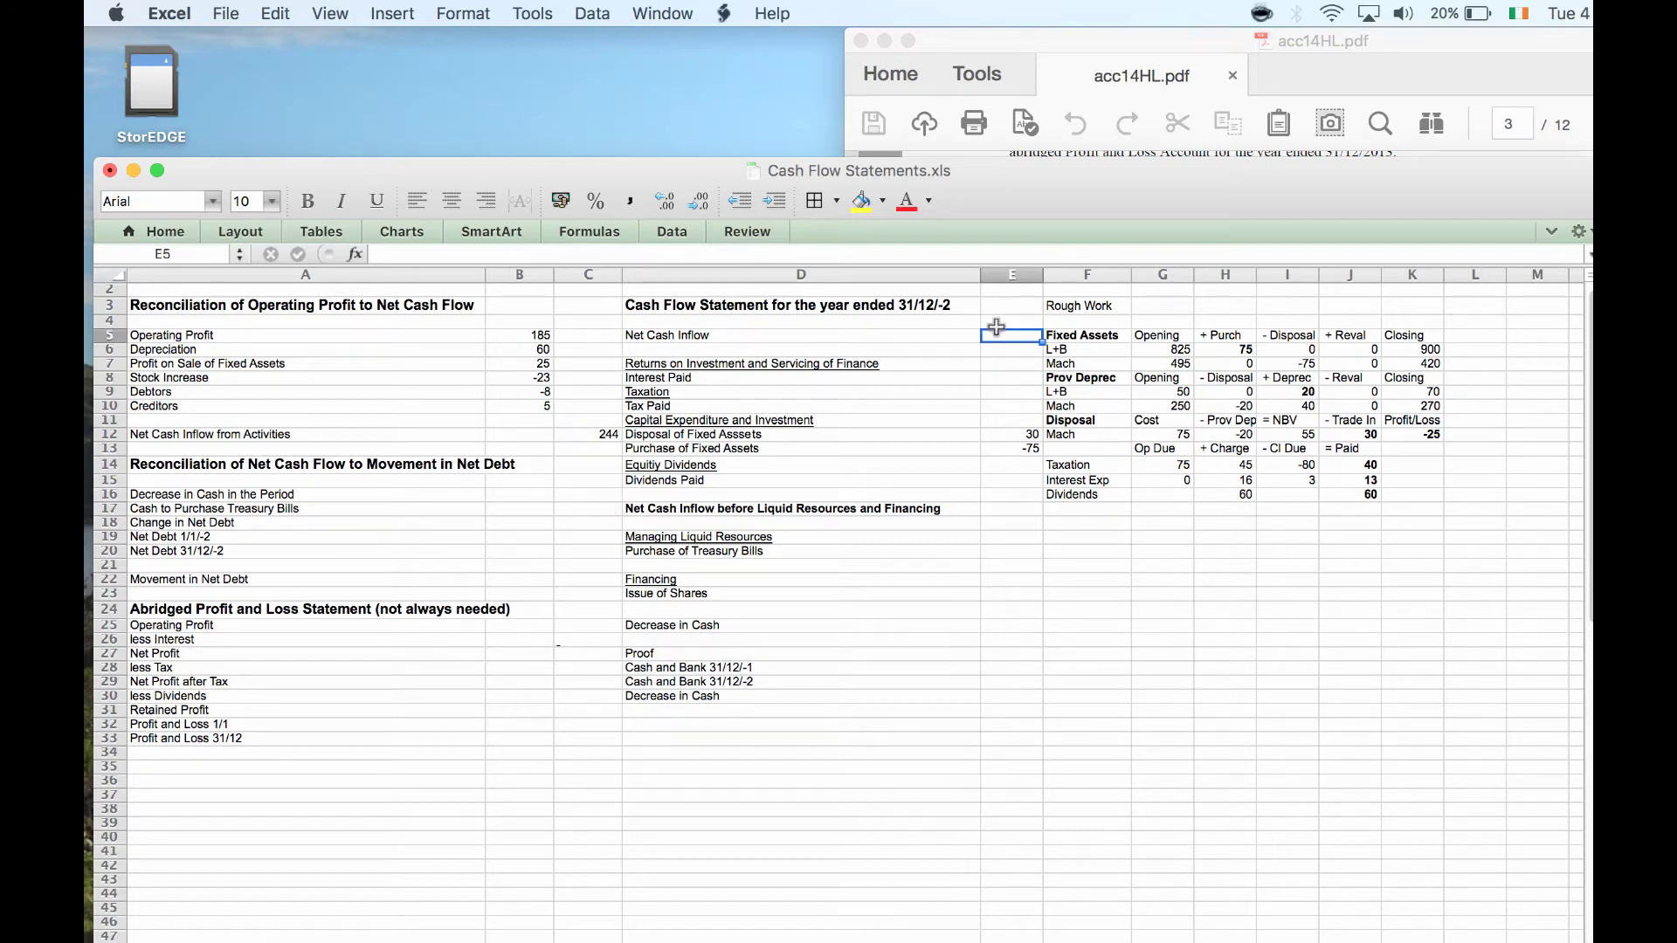
text(=)
key(Left)
key(Left)
key(Left)
key(Right)
key(Down)
key(Down)
key(Down)
key(Down)
key(Down)
key(Down)
key(Down)
key(Return)
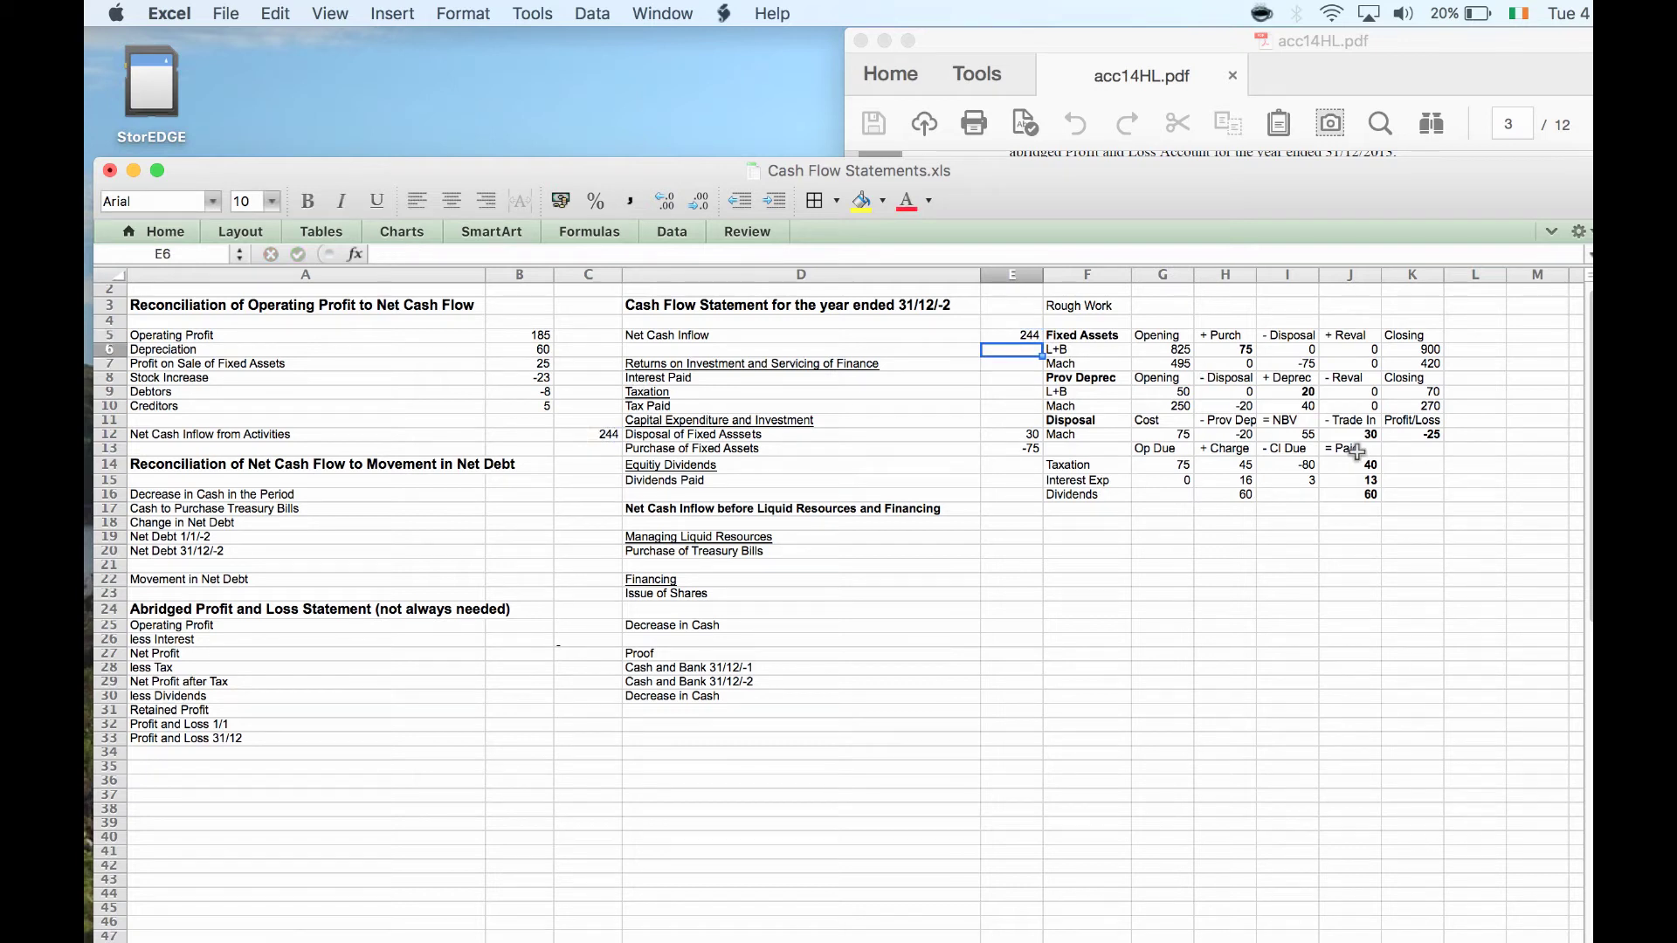
- Enter -40 for Tax Paid in E10 and -13 for Interest Paid in E8
click(1003, 398)
text(-40)
key(Return)
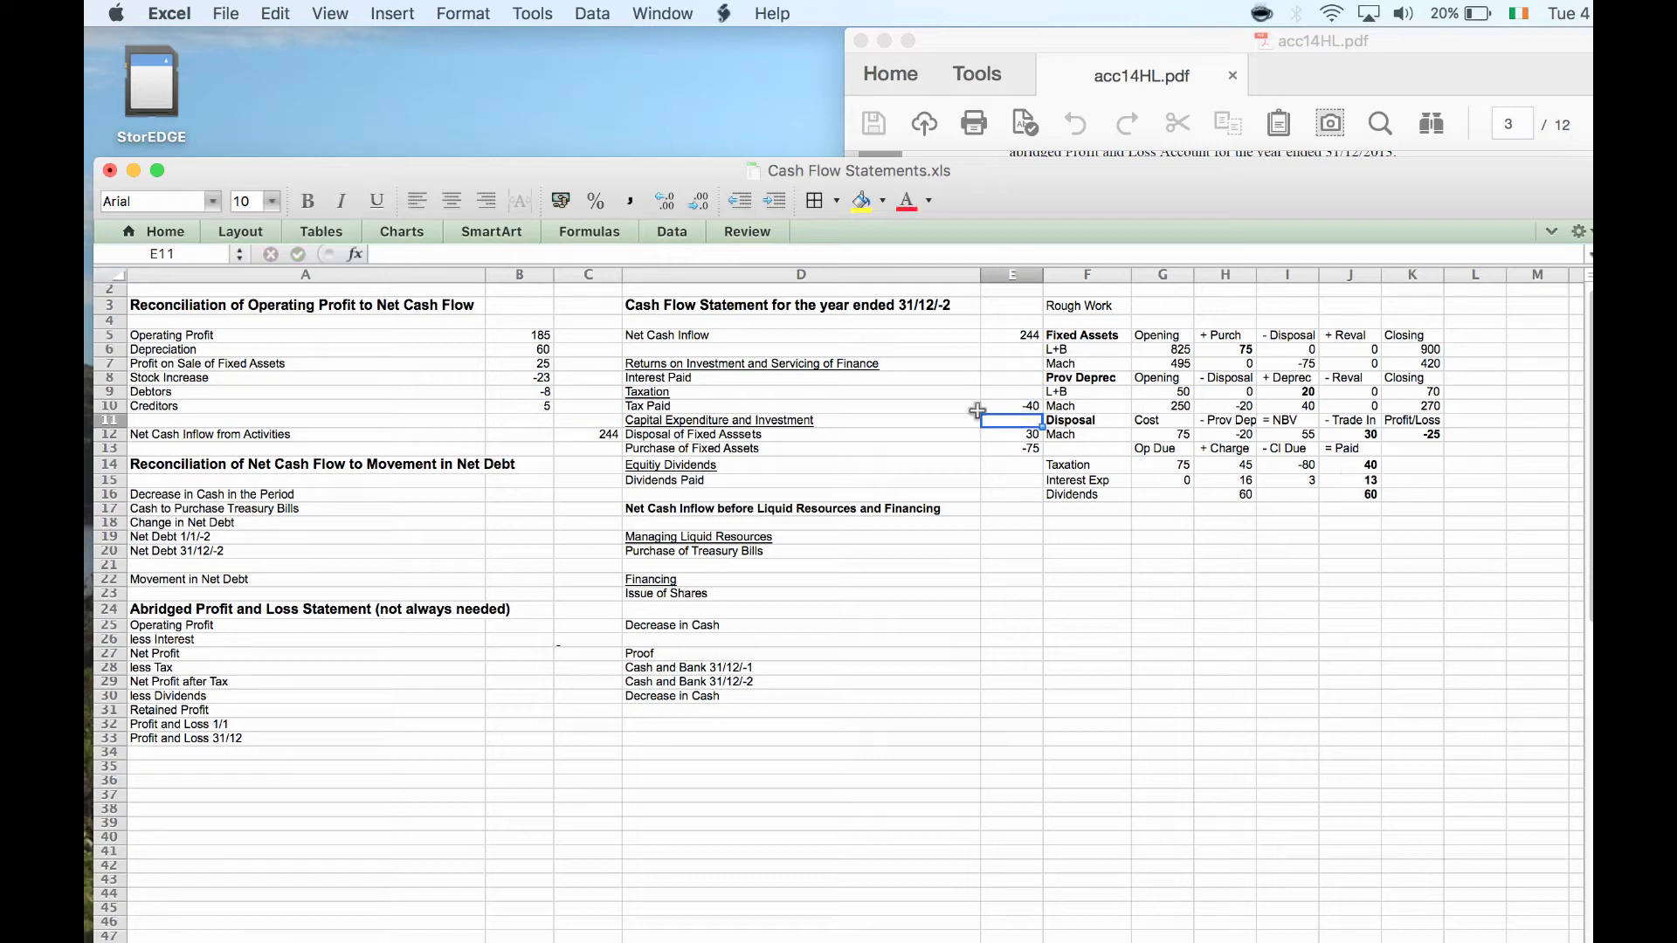
click(1006, 367)
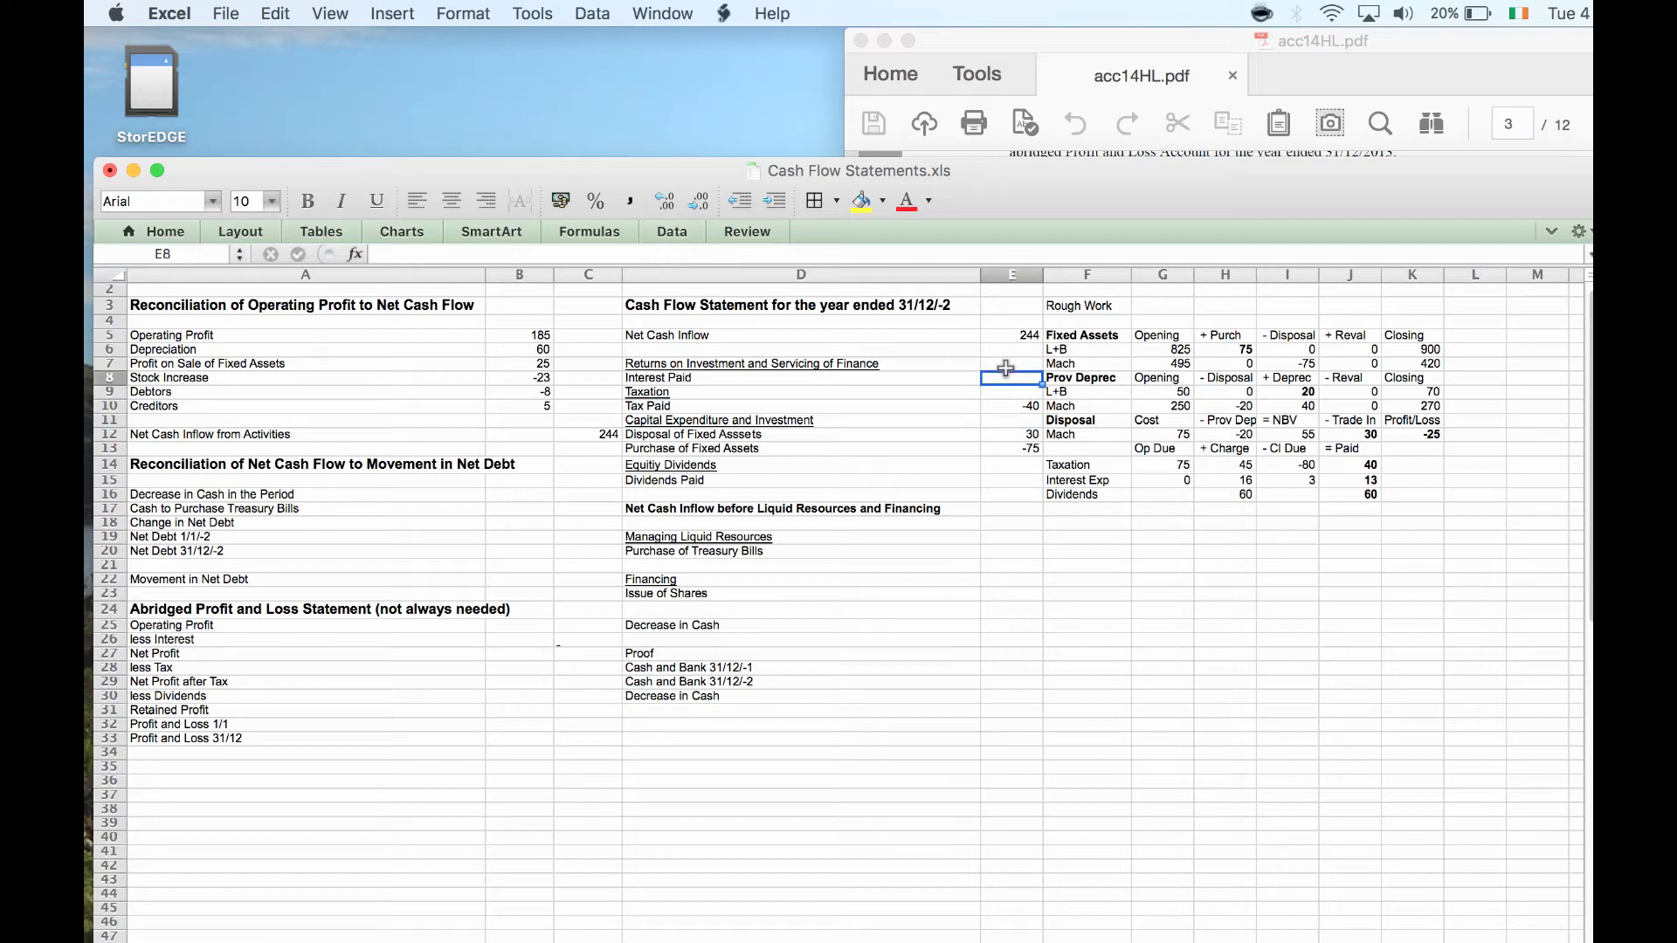
text(-13)
key(Return)
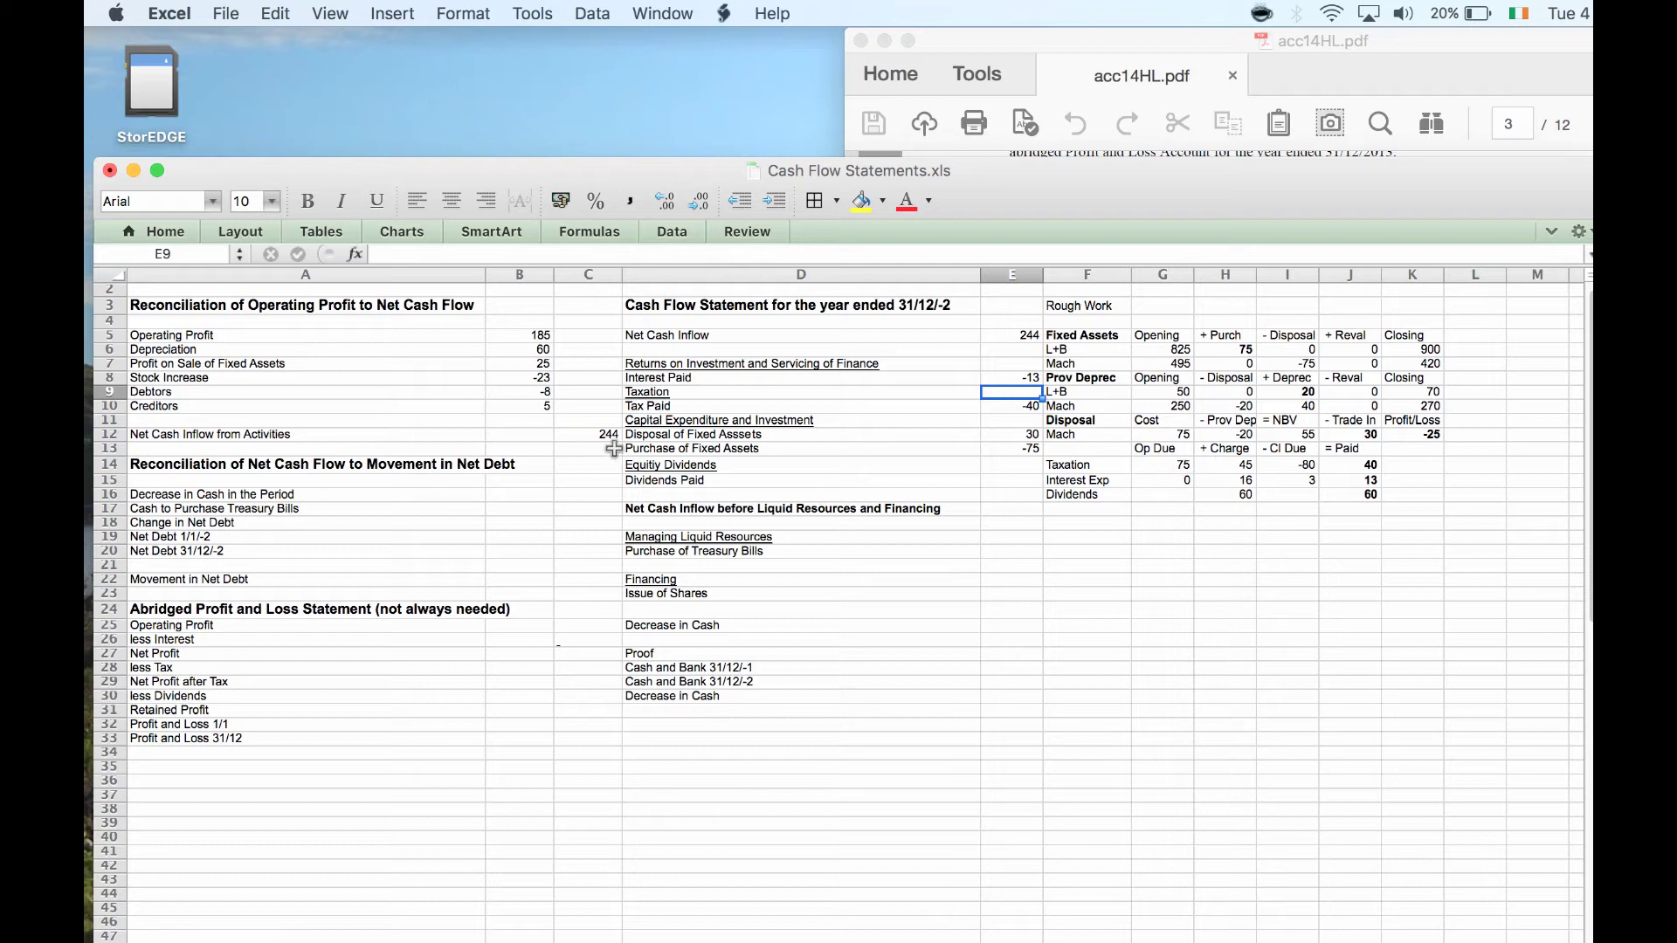
- Enter -60 for Dividends Paid in E15 under Equity Dividends
click(1016, 475)
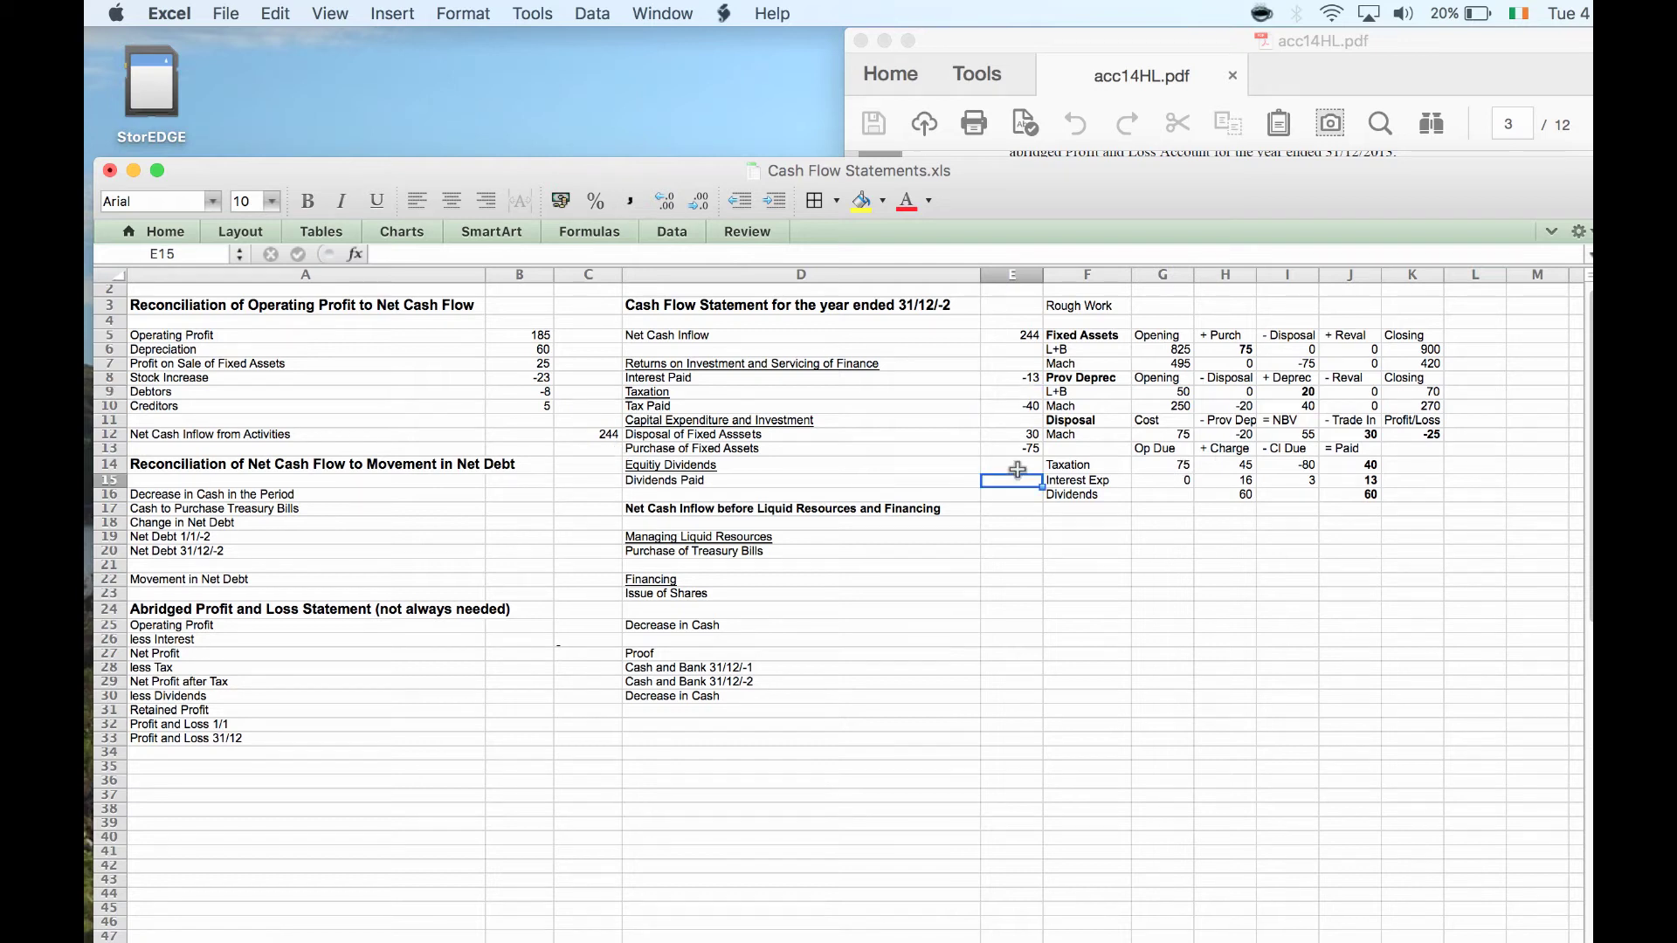
text(-60)
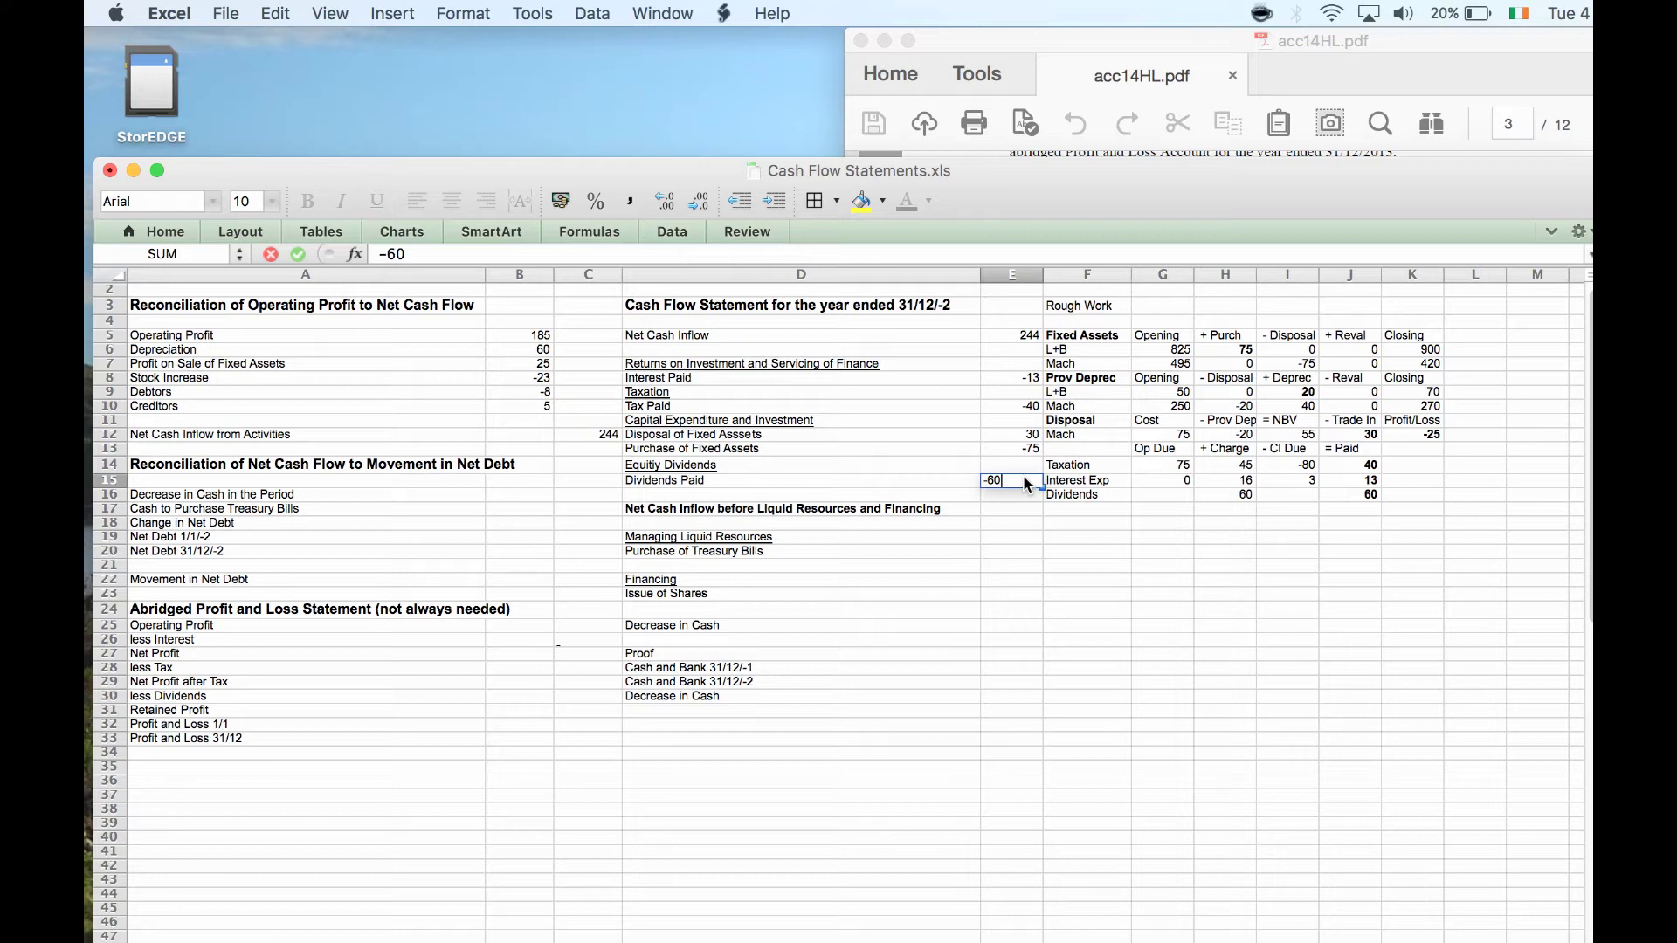
key(Return)
- Total E5:E15 with a SUM formula in E17, beside Net Cash Inflow before Liquid Resources and Financing
key(Return)
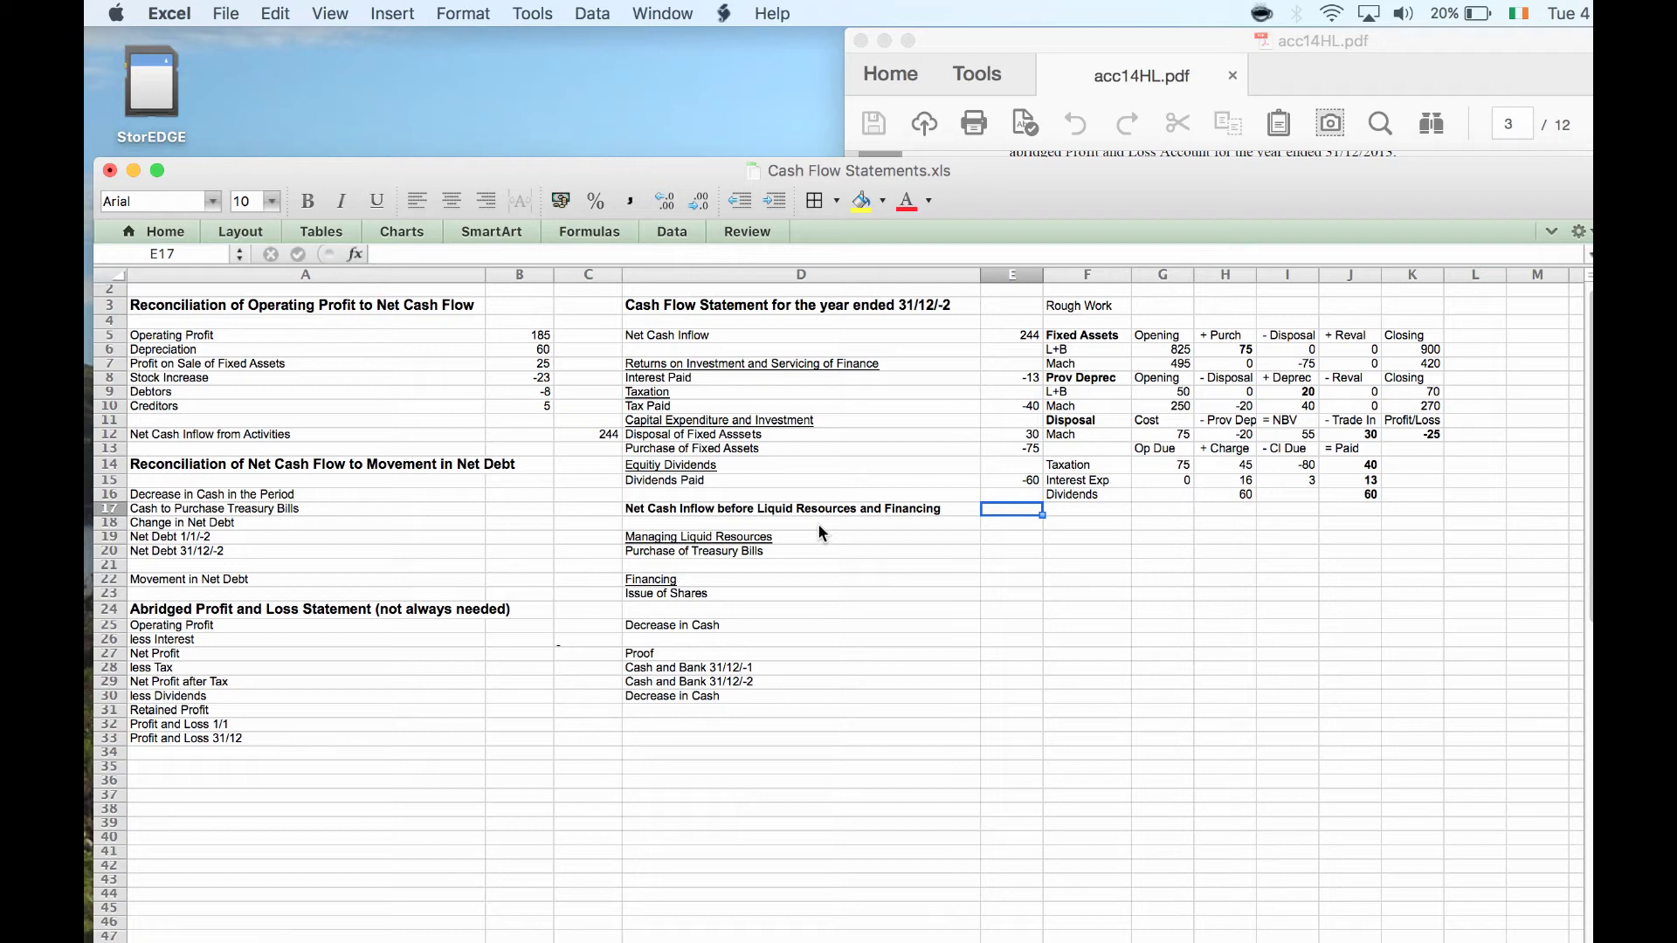
text(=sum)
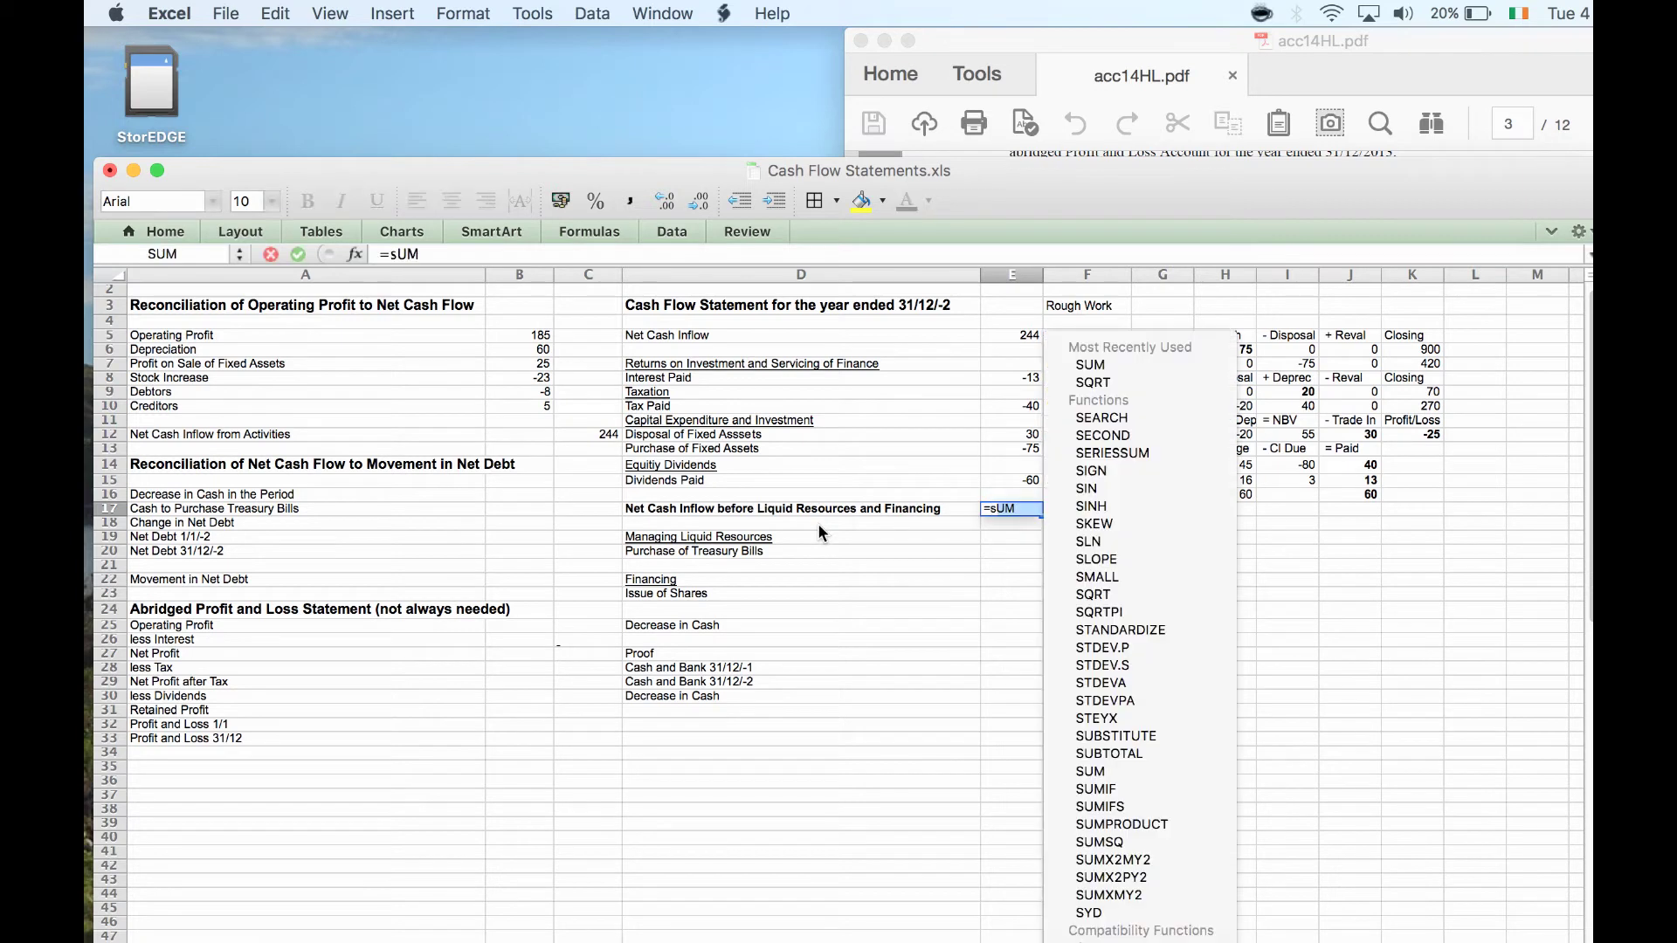
click(812, 518)
text(()
key(Up)
key(Up)
key(Up)
key(Up)
key(Up)
key(Up)
key(Up)
key(Up)
key(Up)
key(Up)
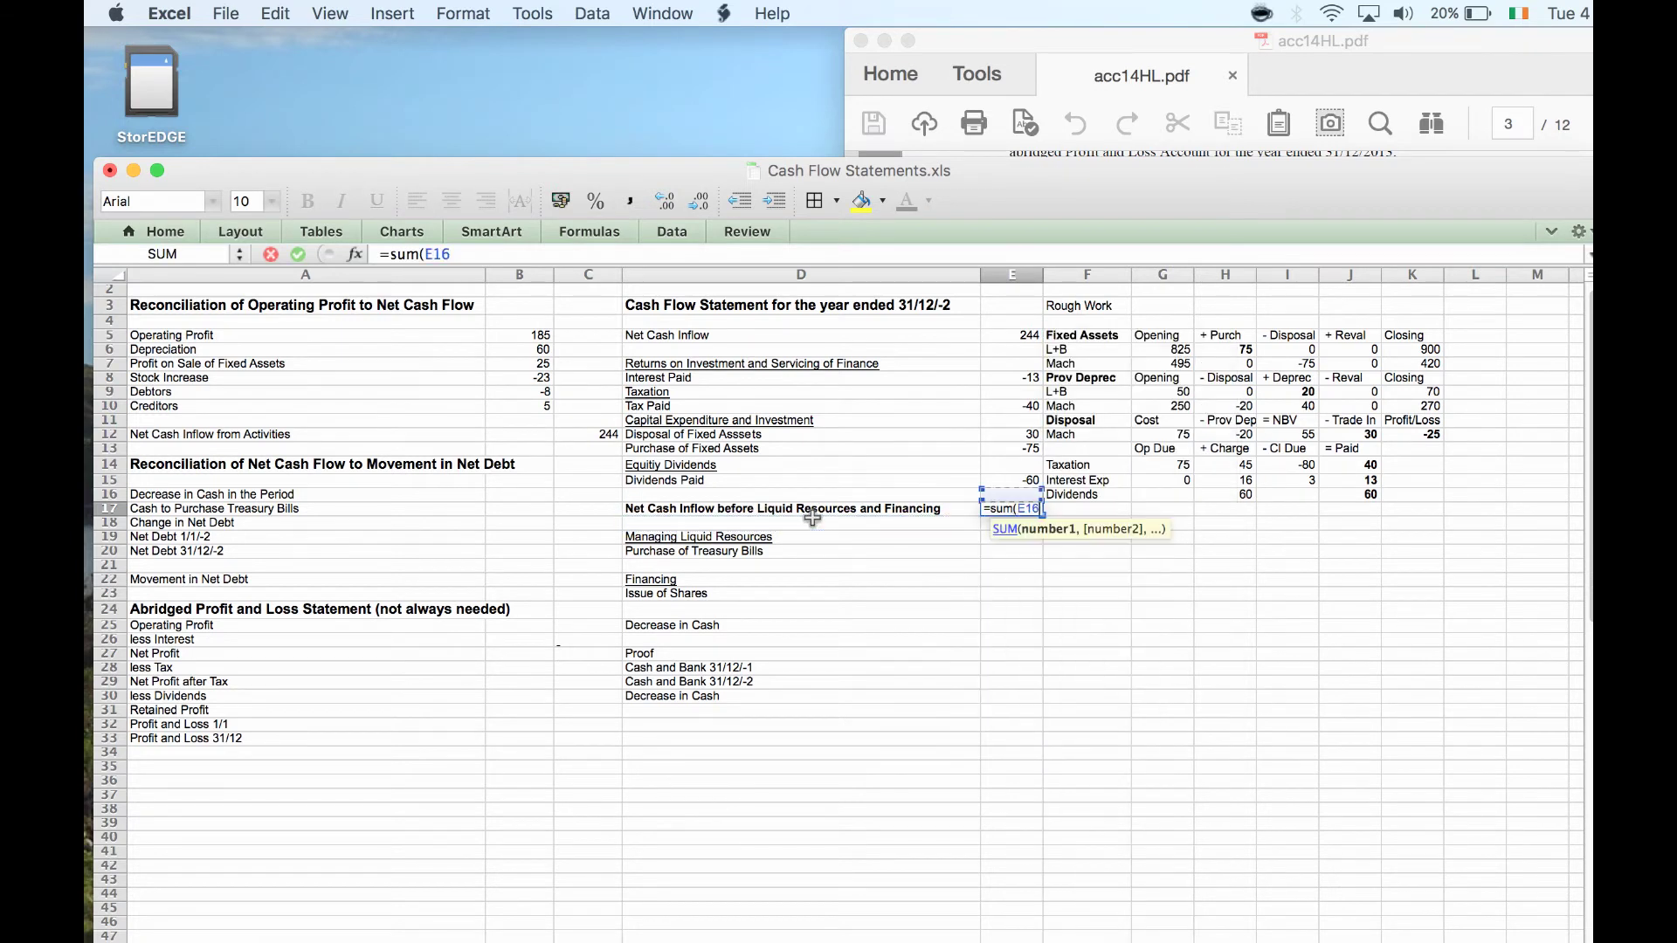
key(Up)
key(Up)
text(:)
key(Down)
key(Down)
key(Down)
key(Down)
key(Down)
key(Down)
key(Down)
key(Down)
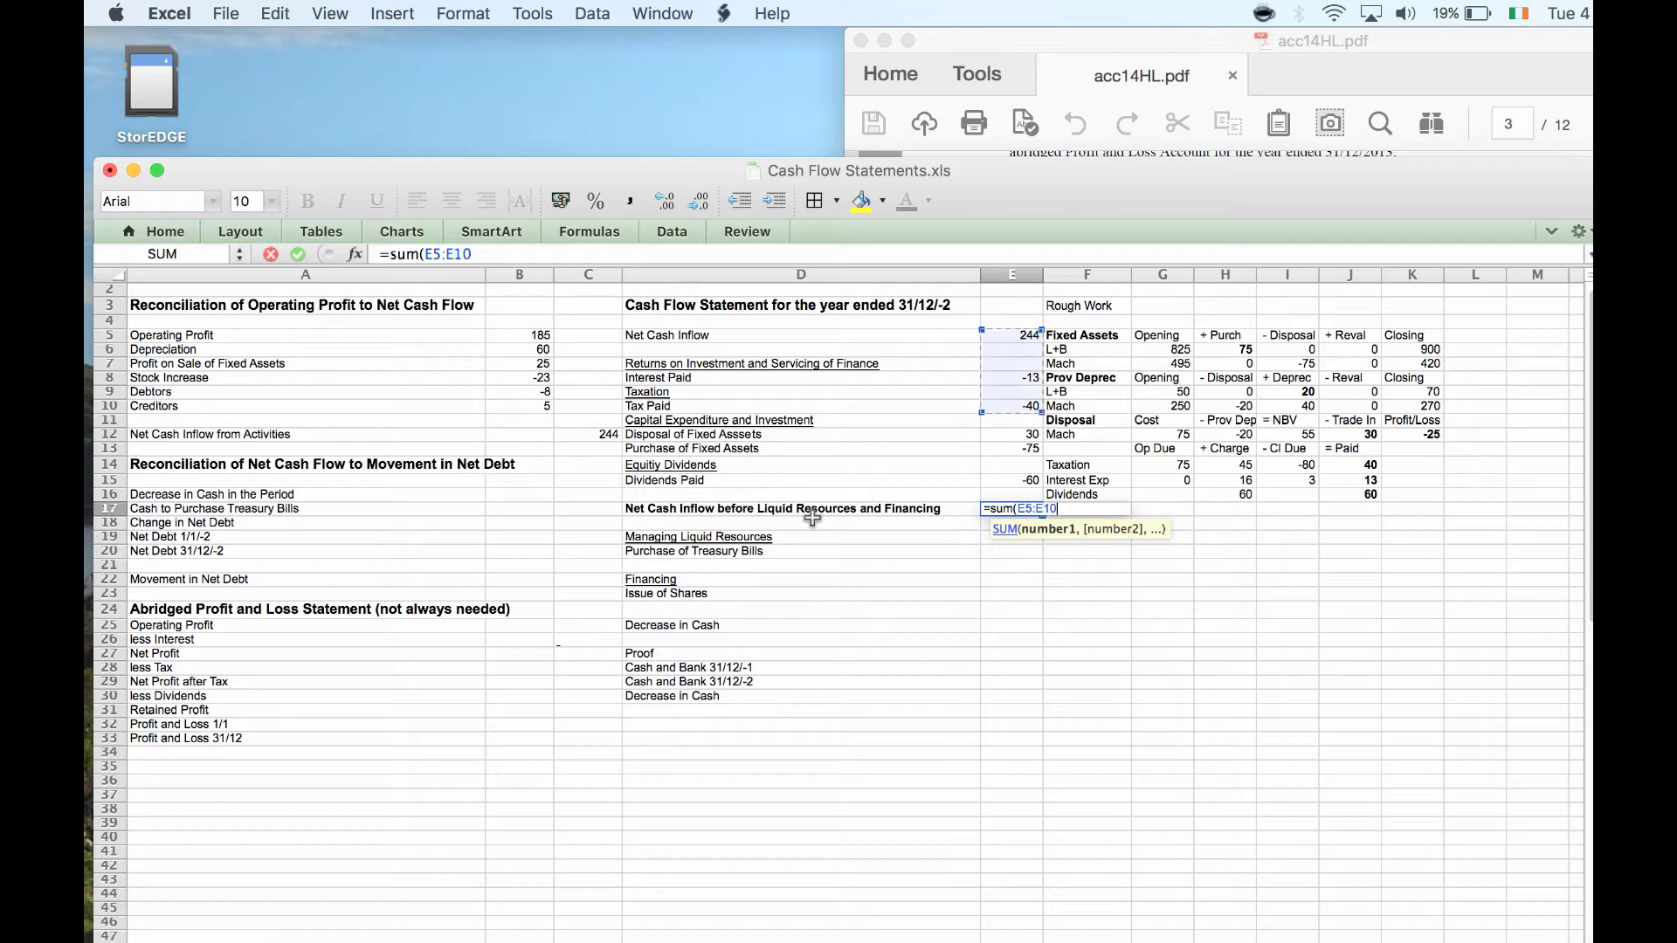
key(Down)
key(Down)
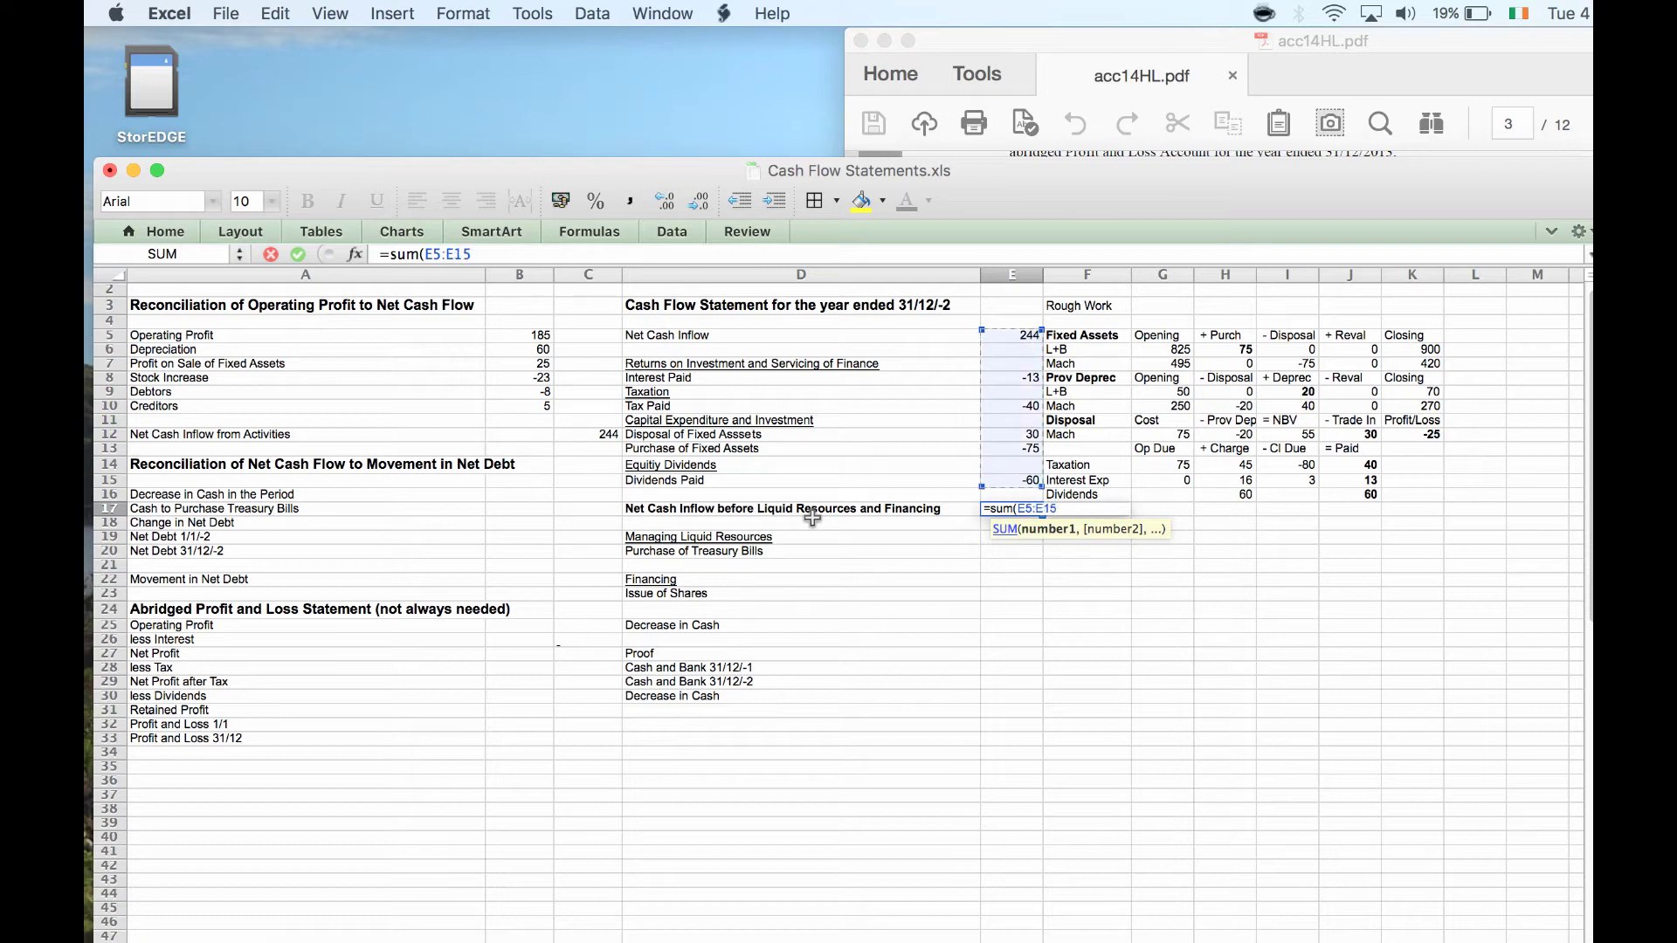
text())
key(Return)
- Check government securities in acc14HL.pdf, relabel D20 of the workbook as Purchase of Securities and enter -20 in E20
key(Down)
key(Down)
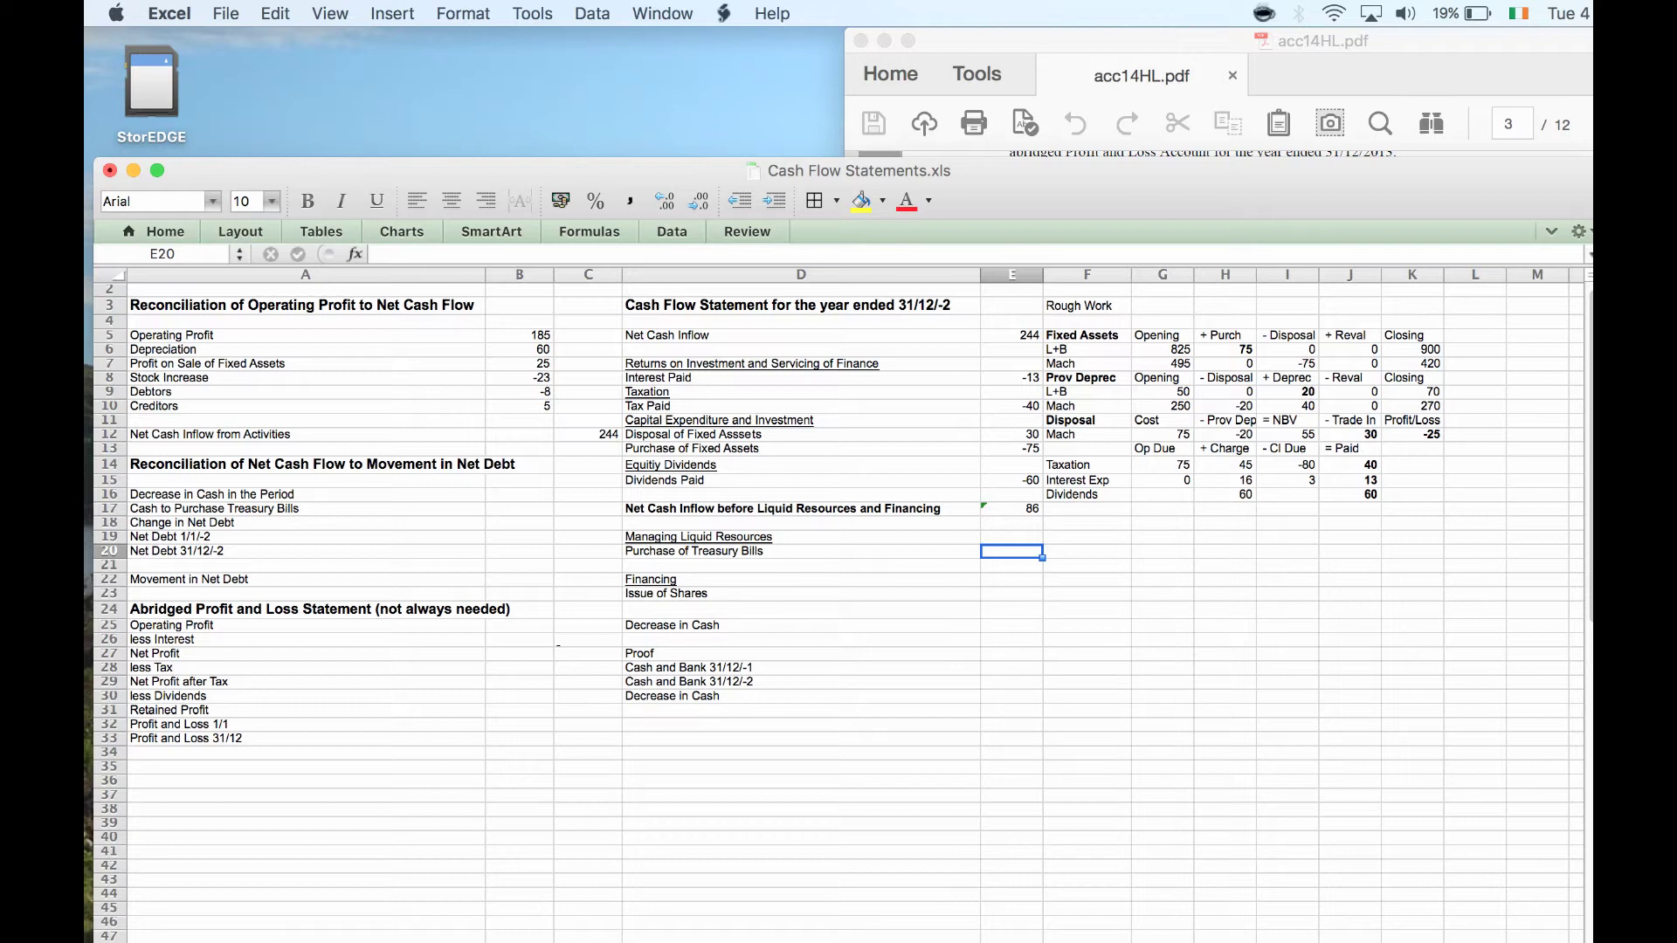
key(super+Tab)
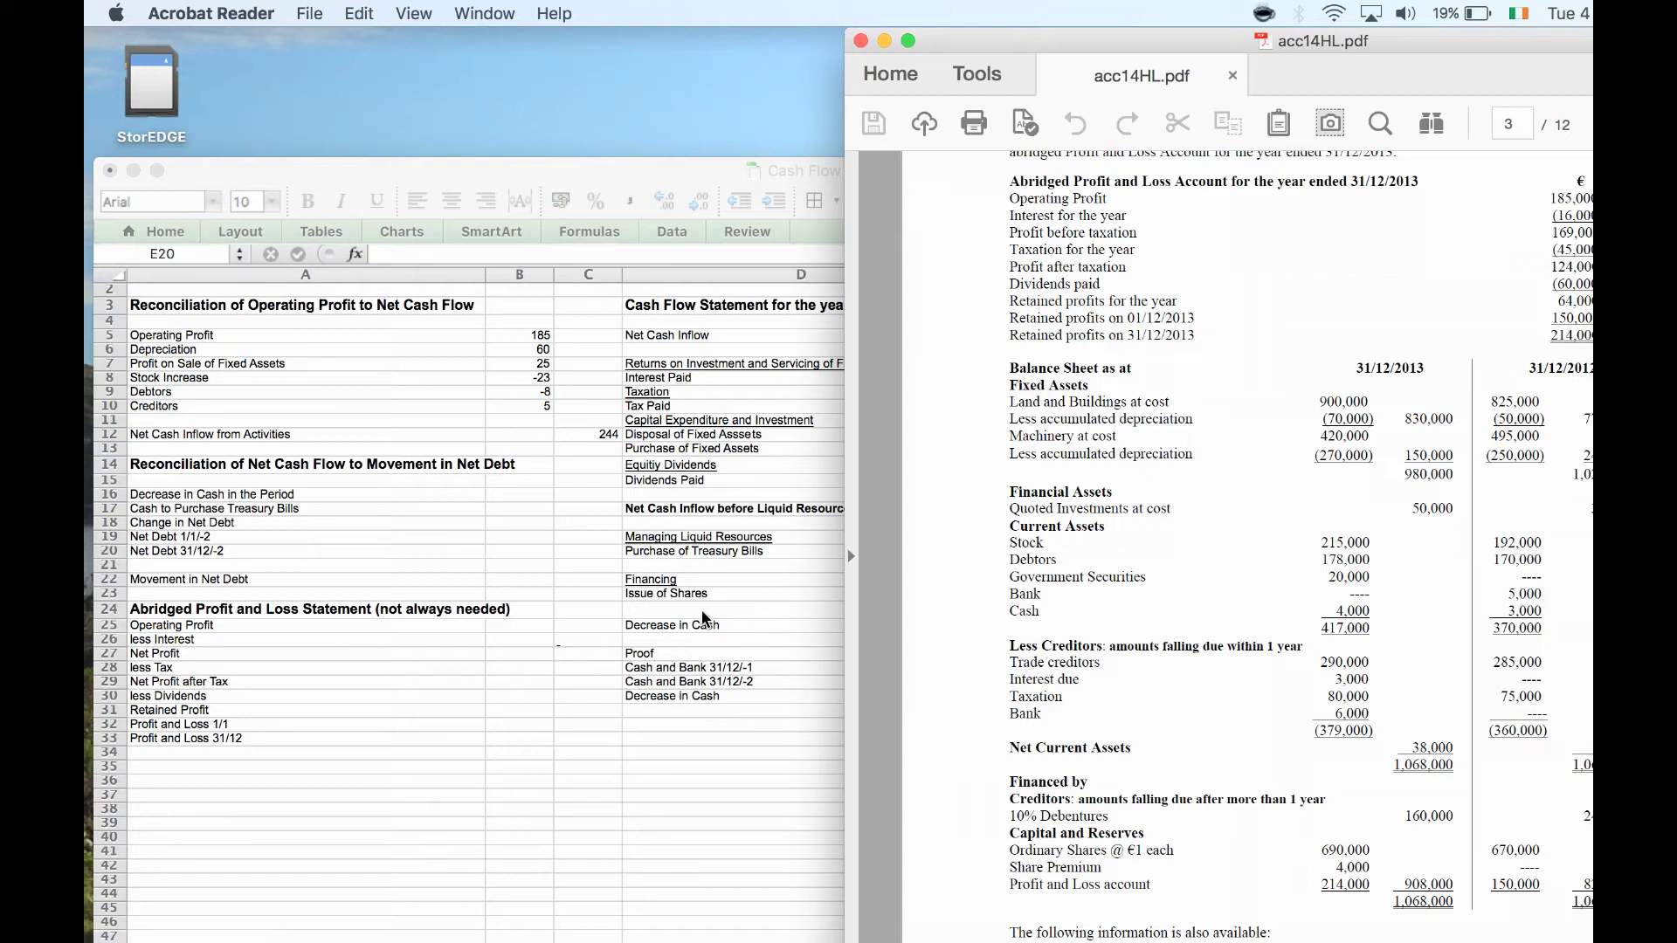
click(701, 549)
click(700, 548)
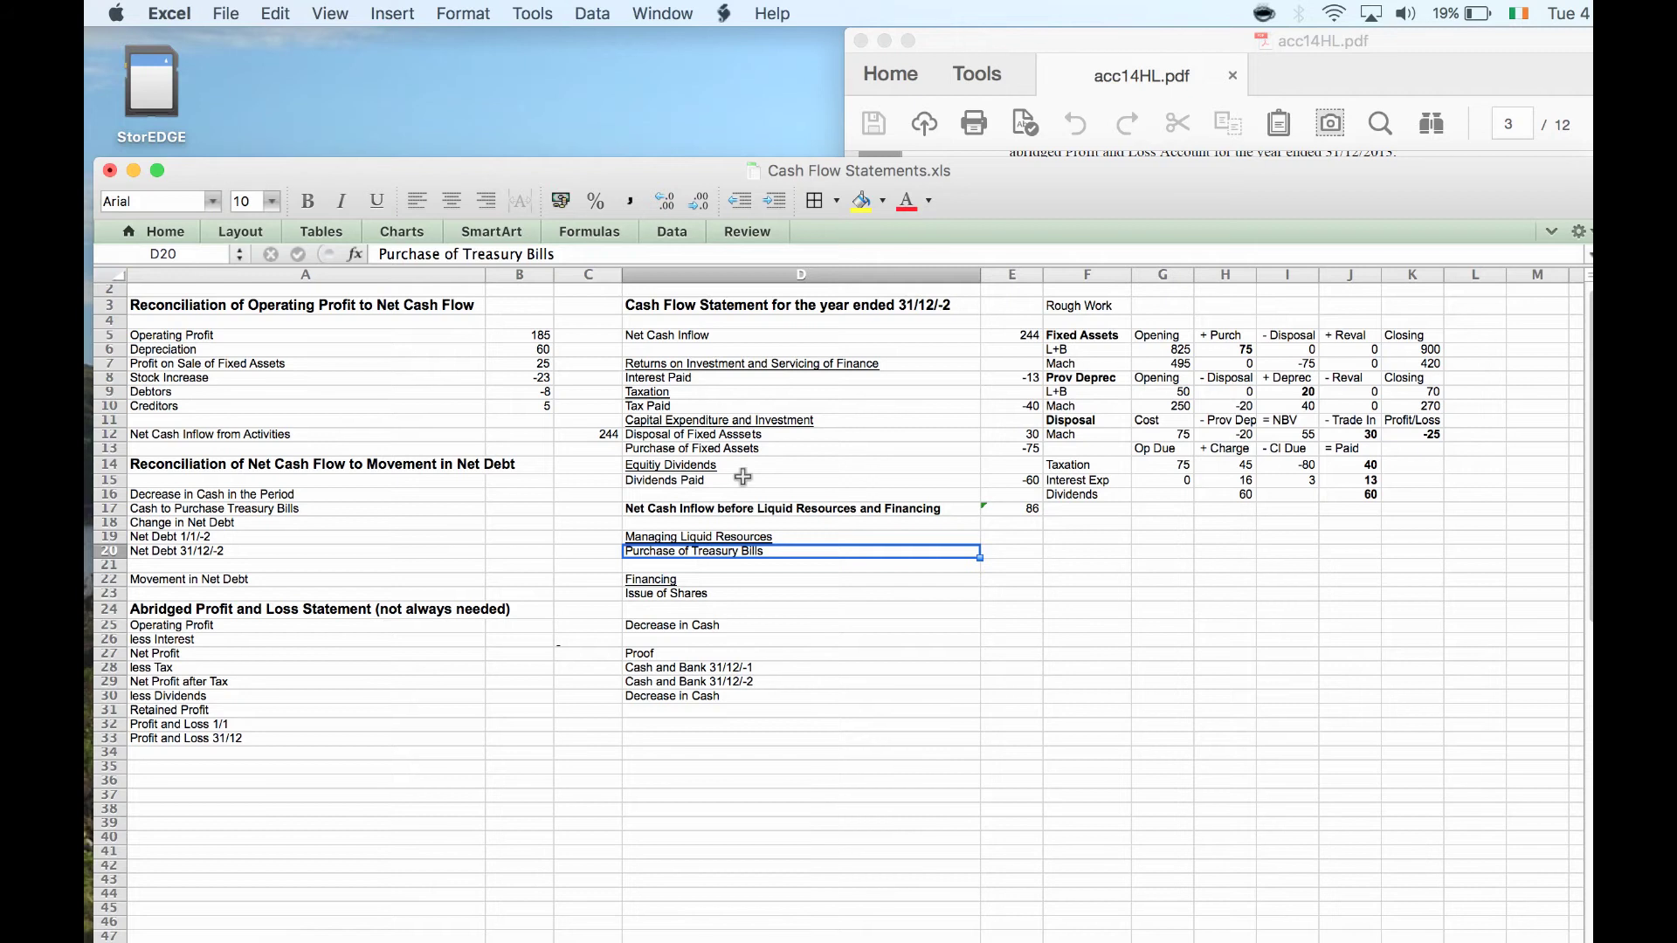
click(569, 249)
key(BackSpace)
key(BackSpace)
key(BackSpace)
key(BackSpace)
key(BackSpace)
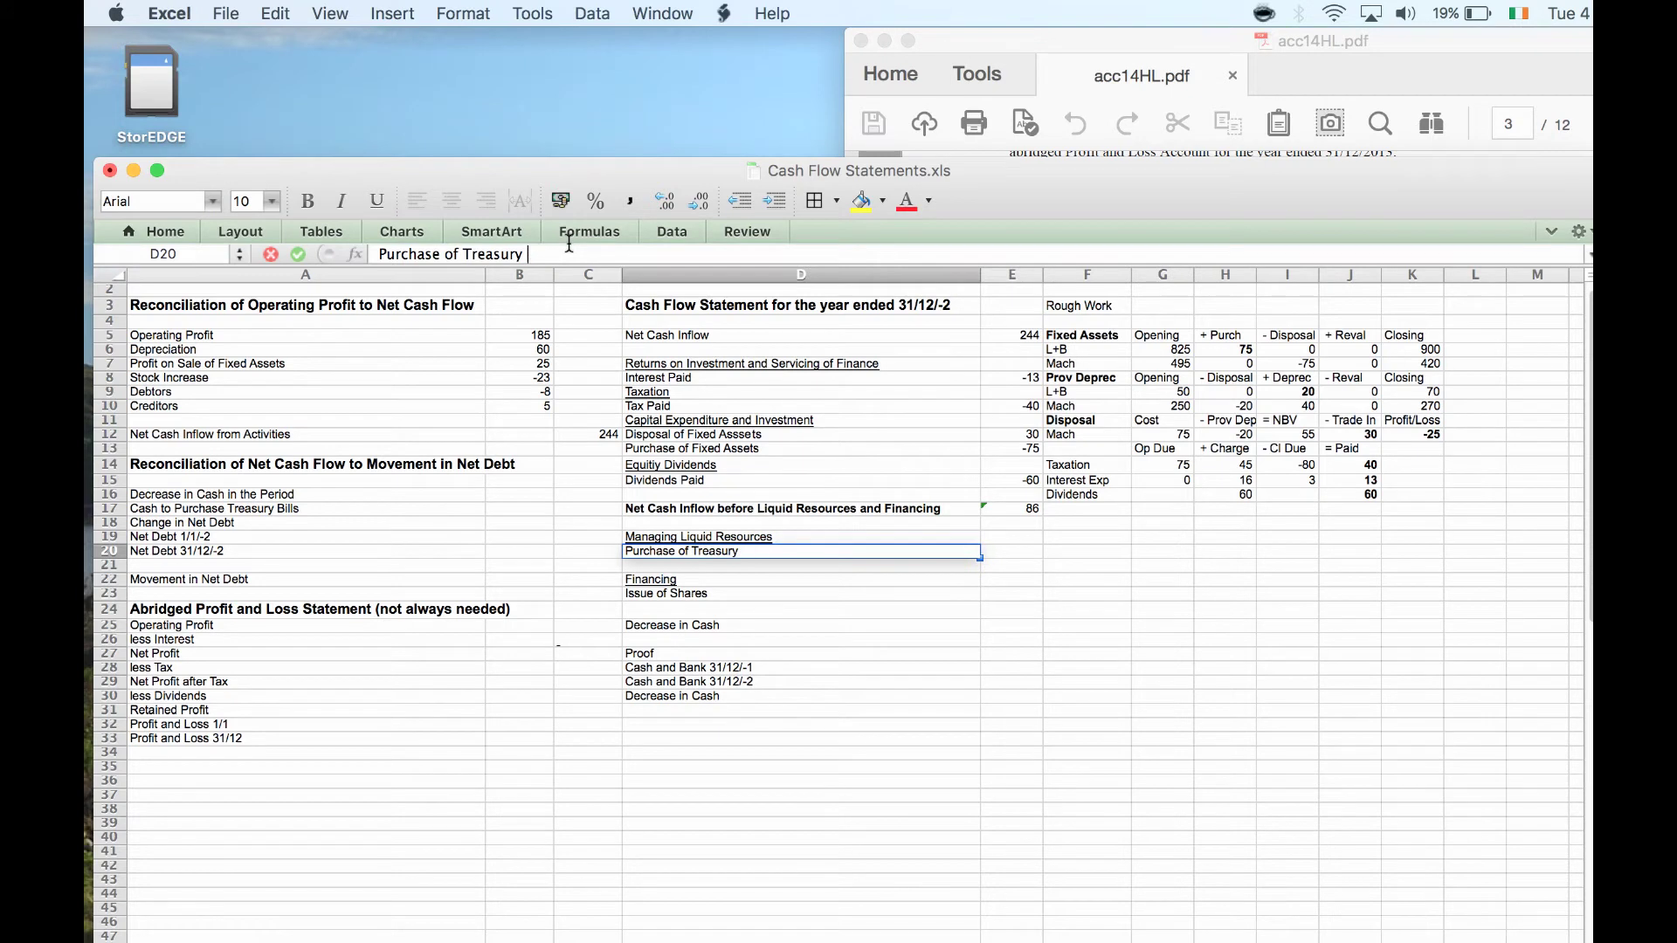
key(BackSpace)
key(BackSpace)
key(BackSpace)
key(BackSpace)
key(BackSpace)
key(BackSpace)
key(BackSpace)
key(BackSpace)
text(Securities)
key(Tab)
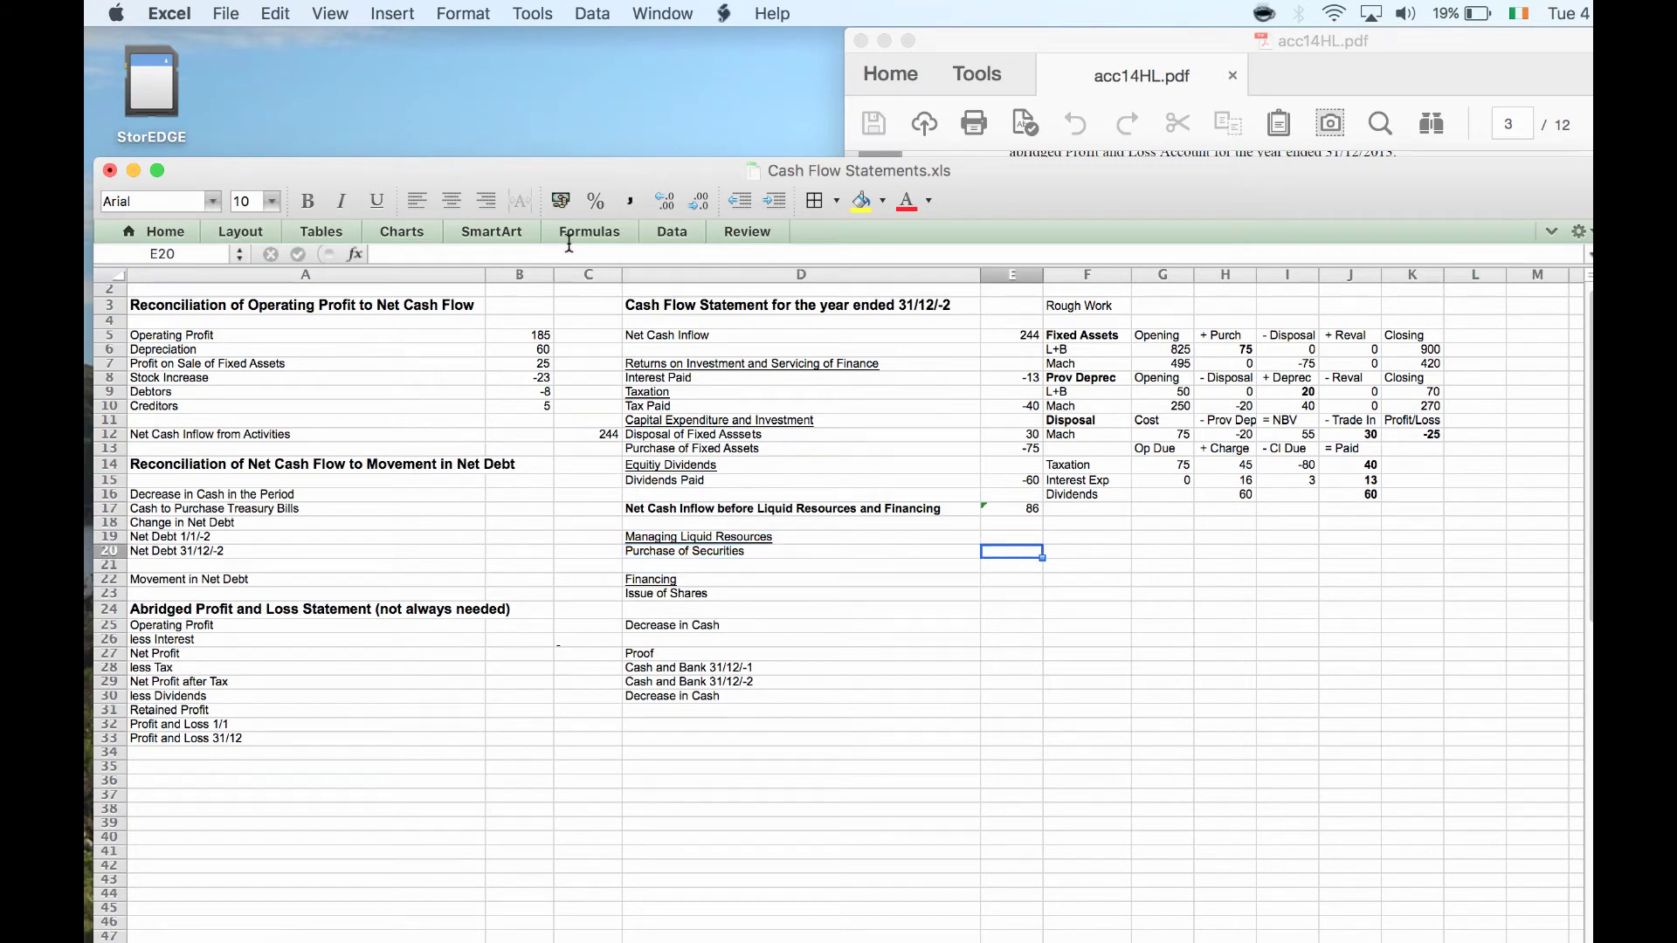
text(-20)
key(Return)
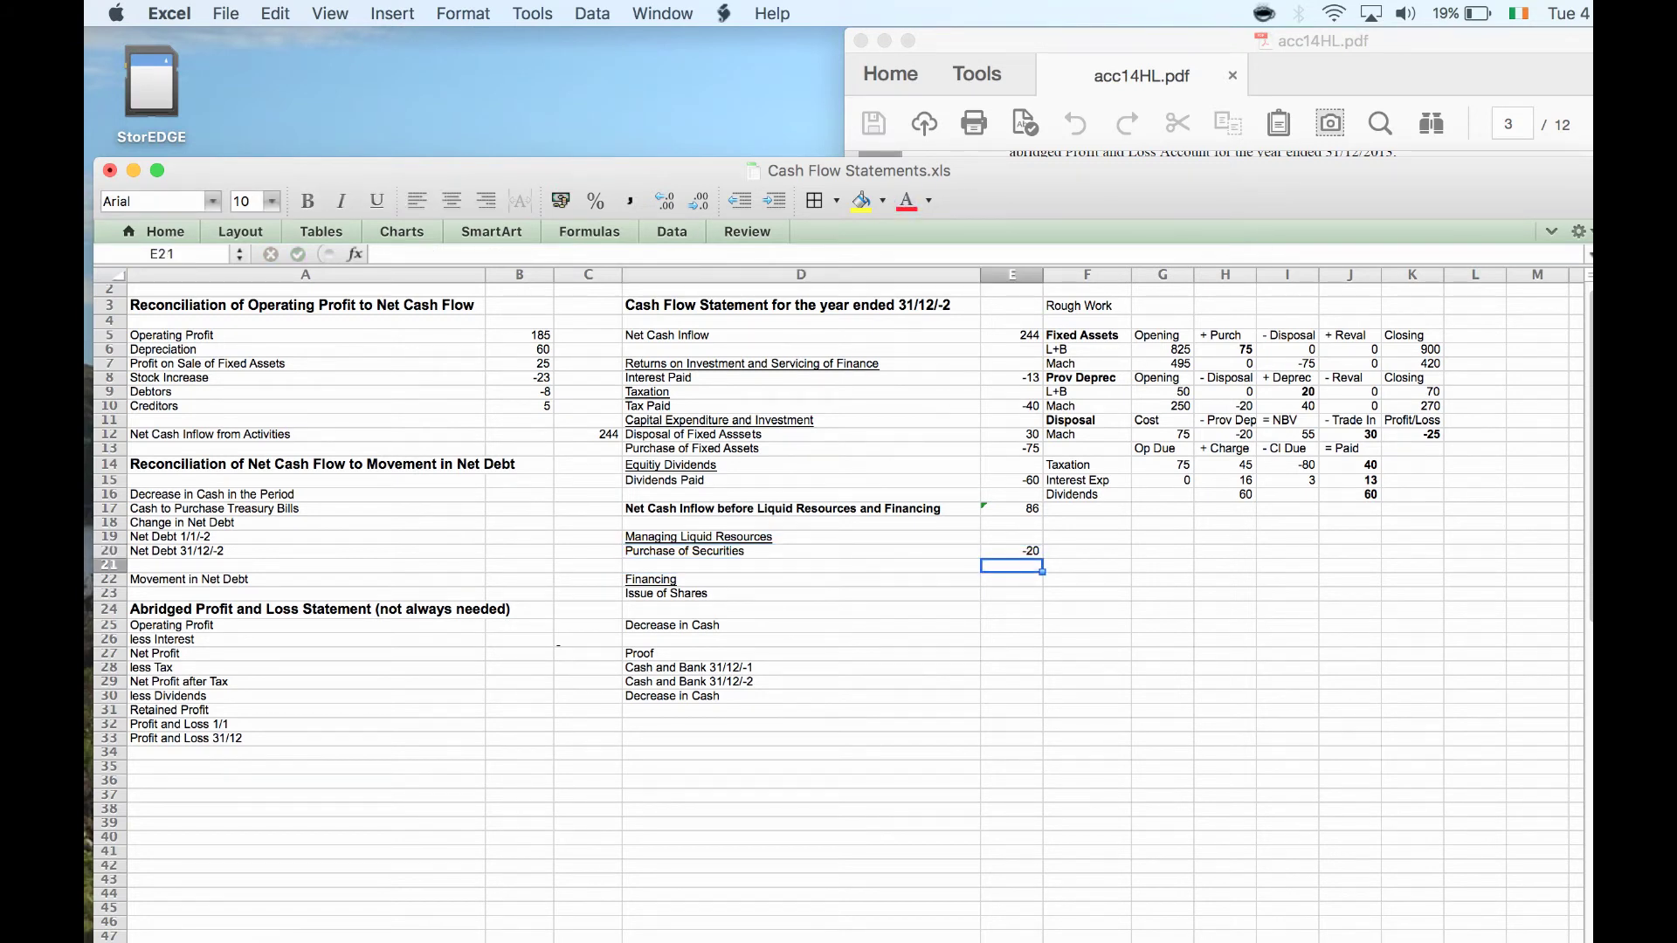
- Review the quoted investments in acc14HL.pdf and set Purchase of Fixed Assets in E13 of the workbook to -95
key(super+Tab)
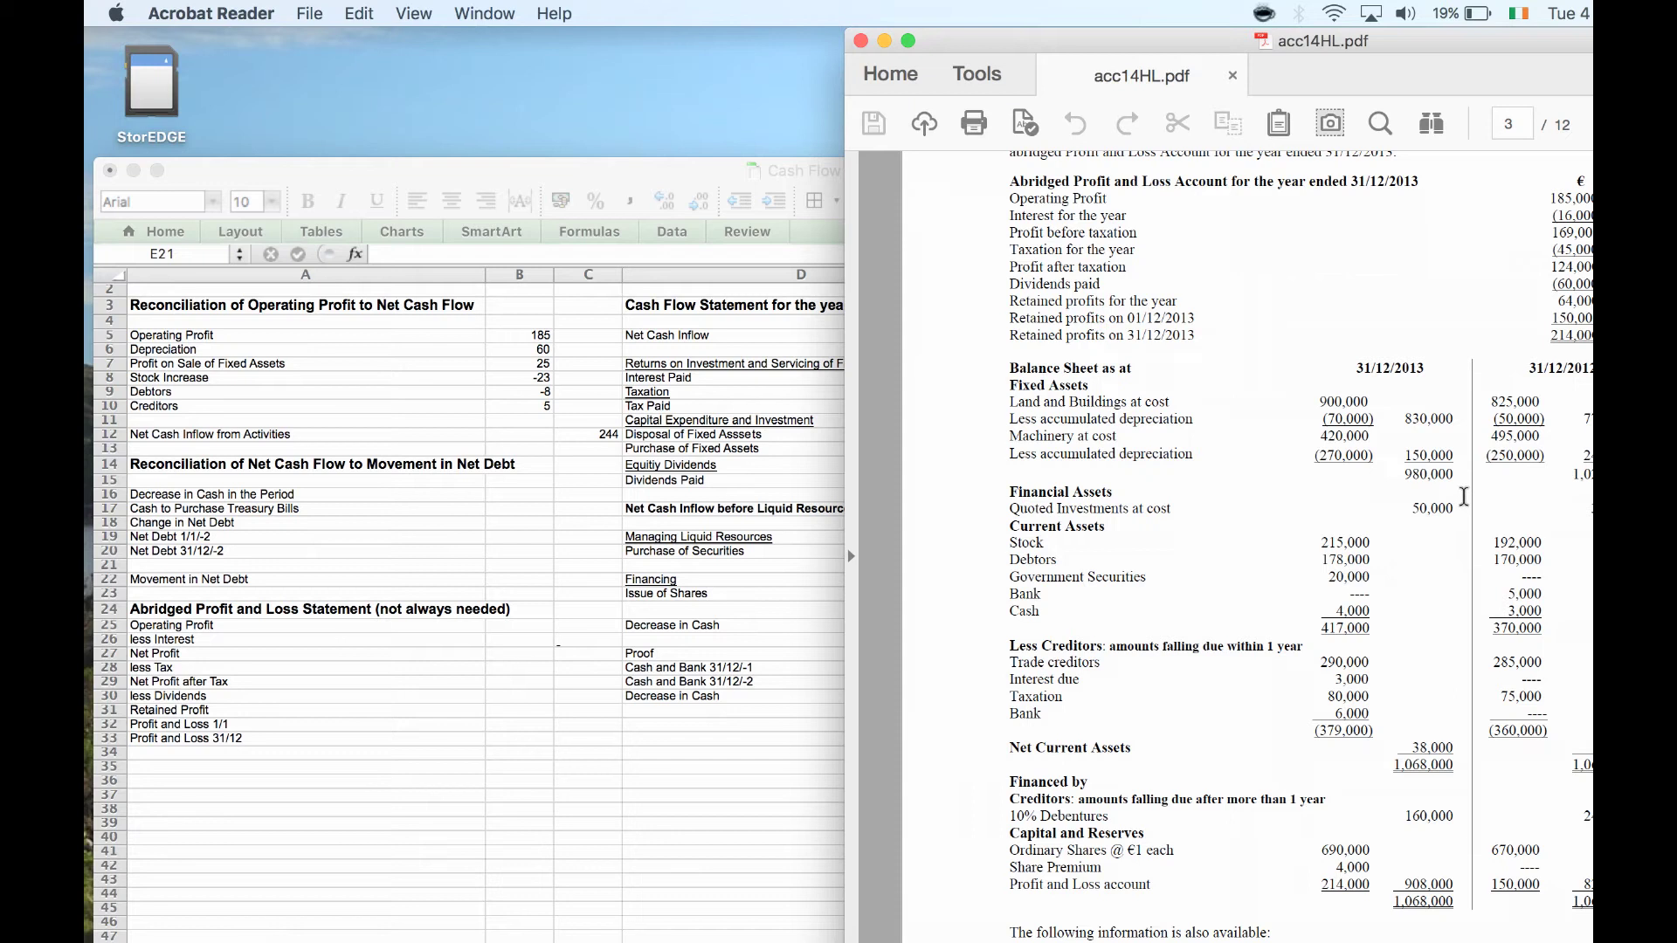
click(714, 514)
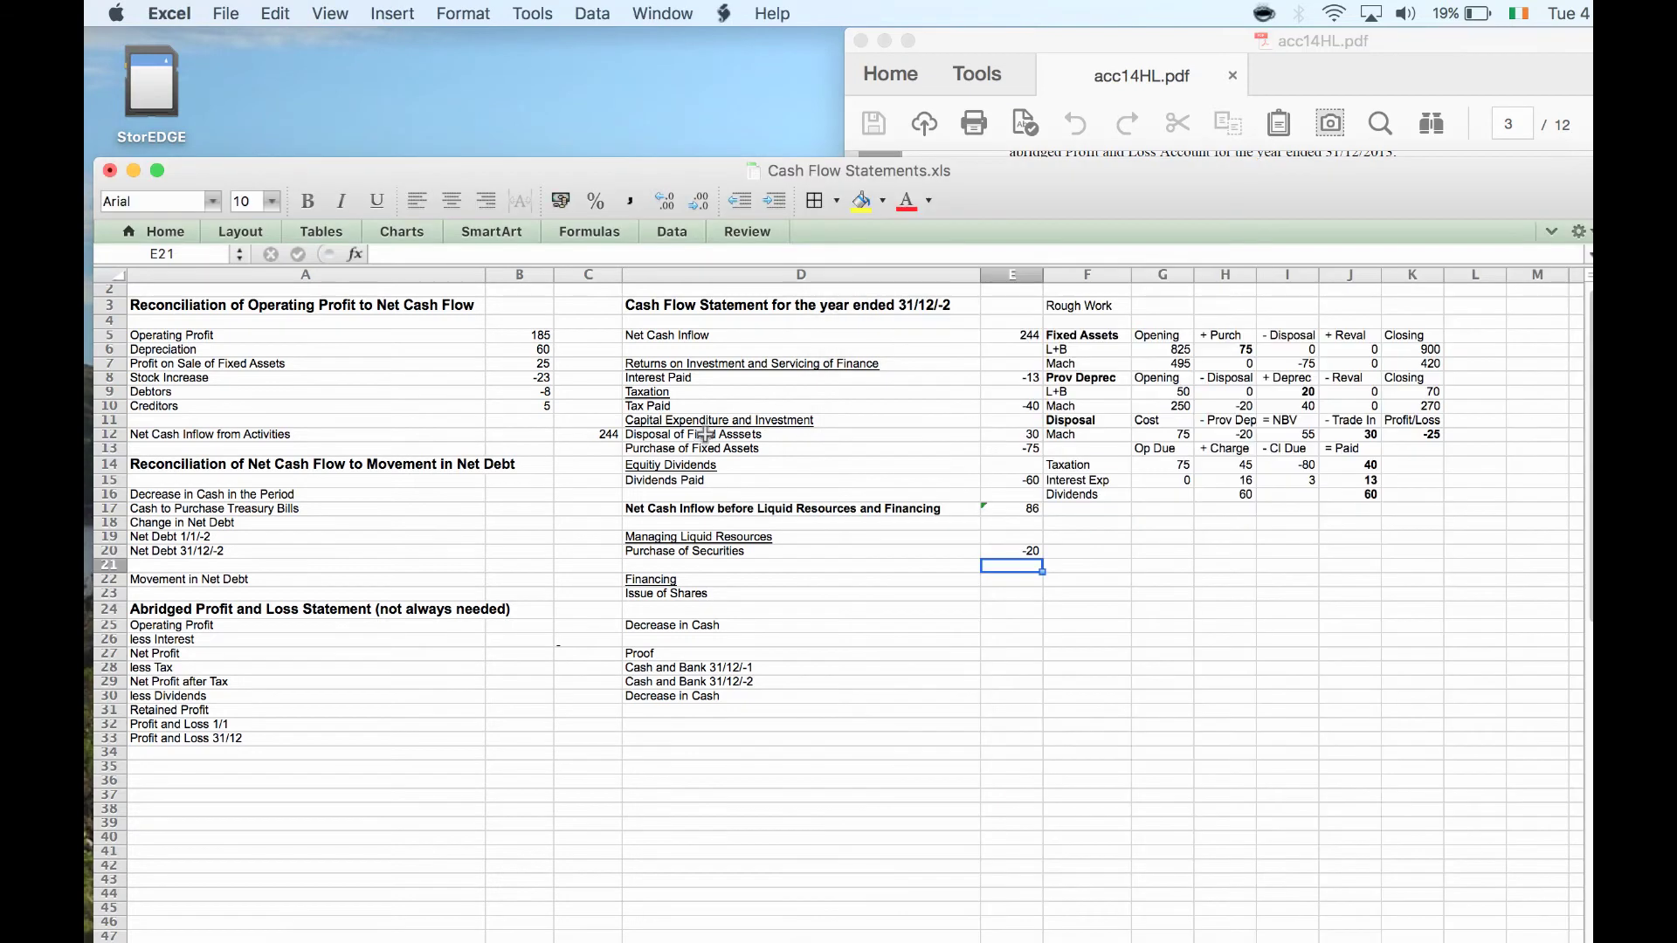
click(1016, 447)
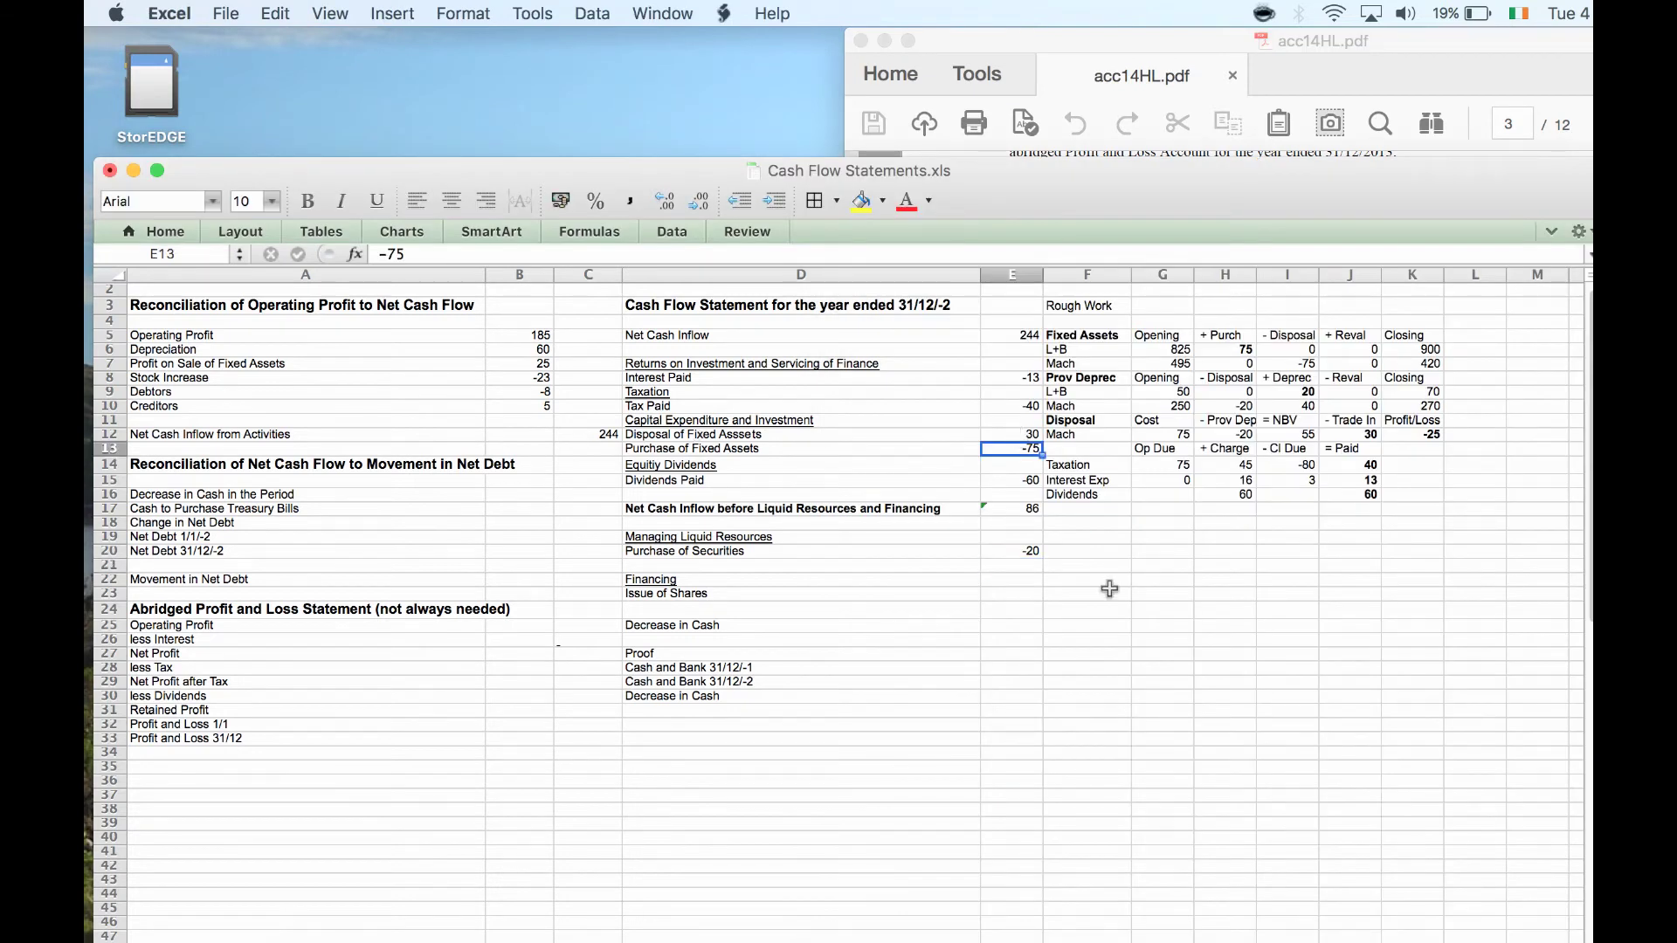
text(-95)
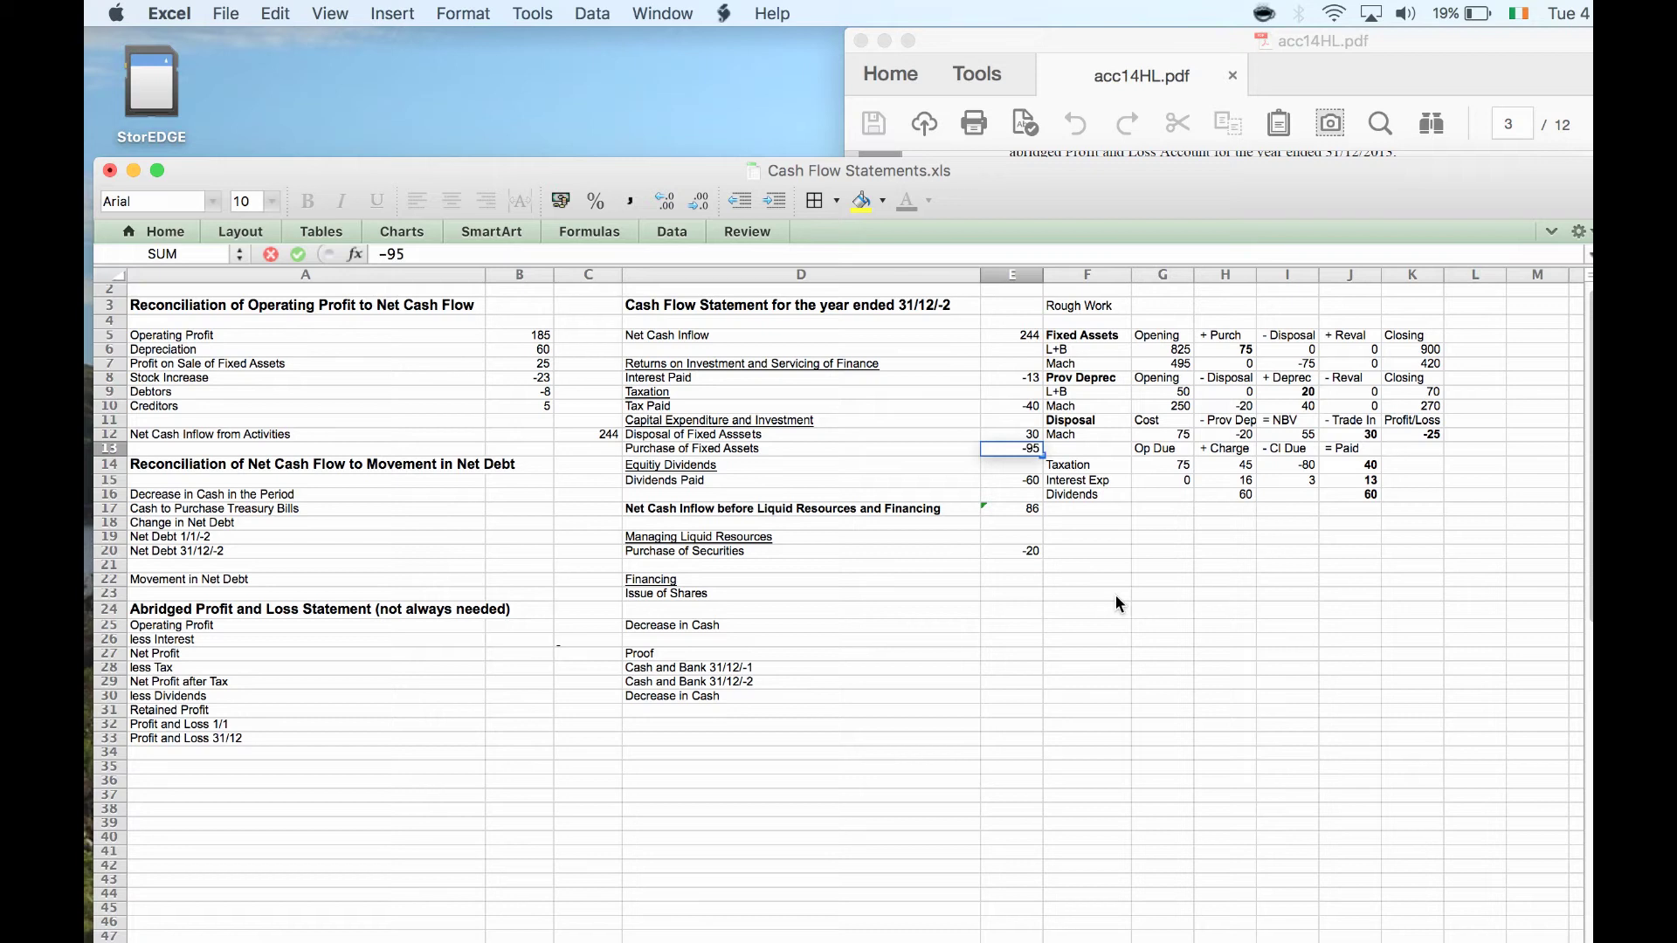
key(Return)
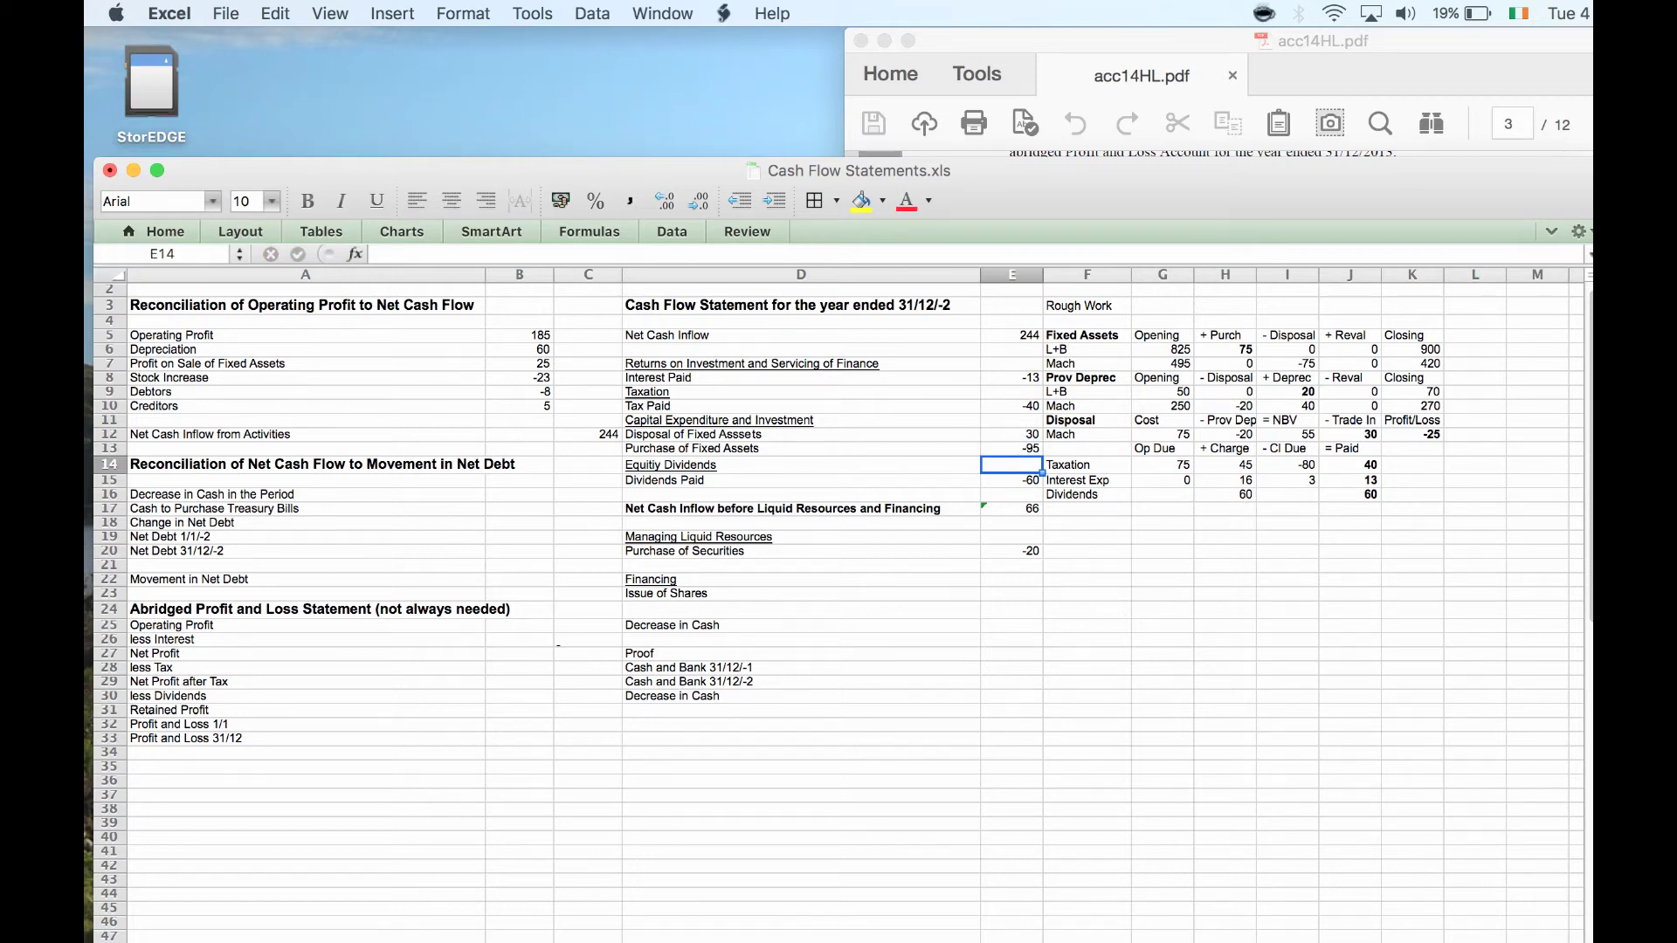
- Compare the share capital and premium figures in acc14HL.pdf and enter 24 for Issue of Shares in E23
key(super+Tab)
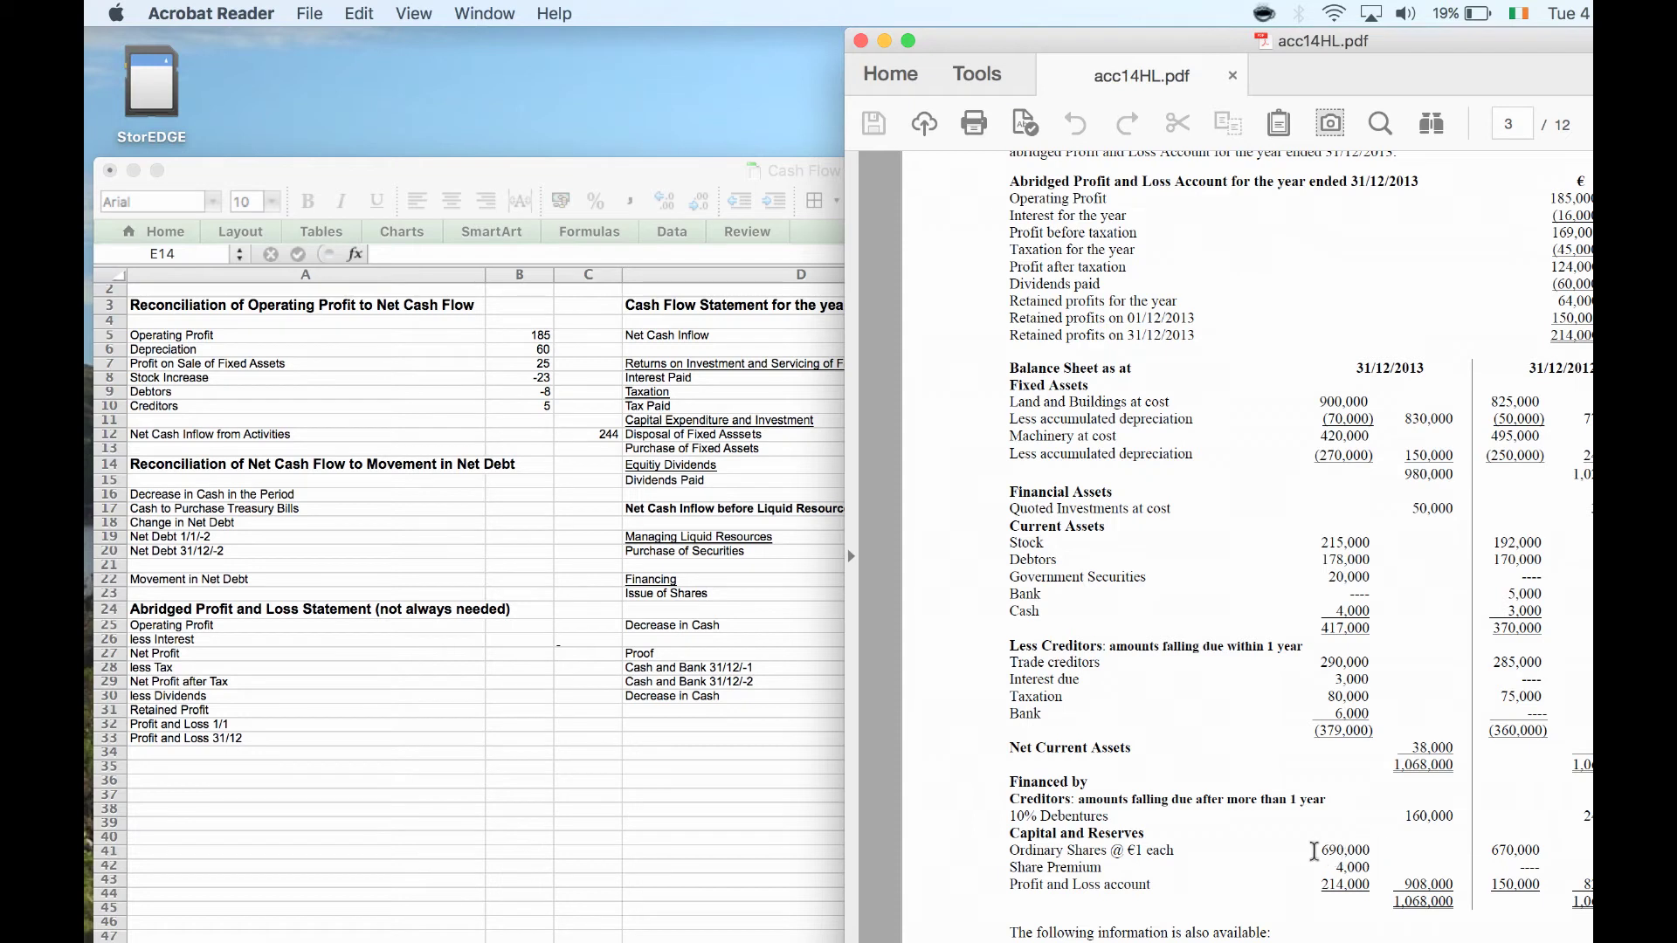
click(755, 618)
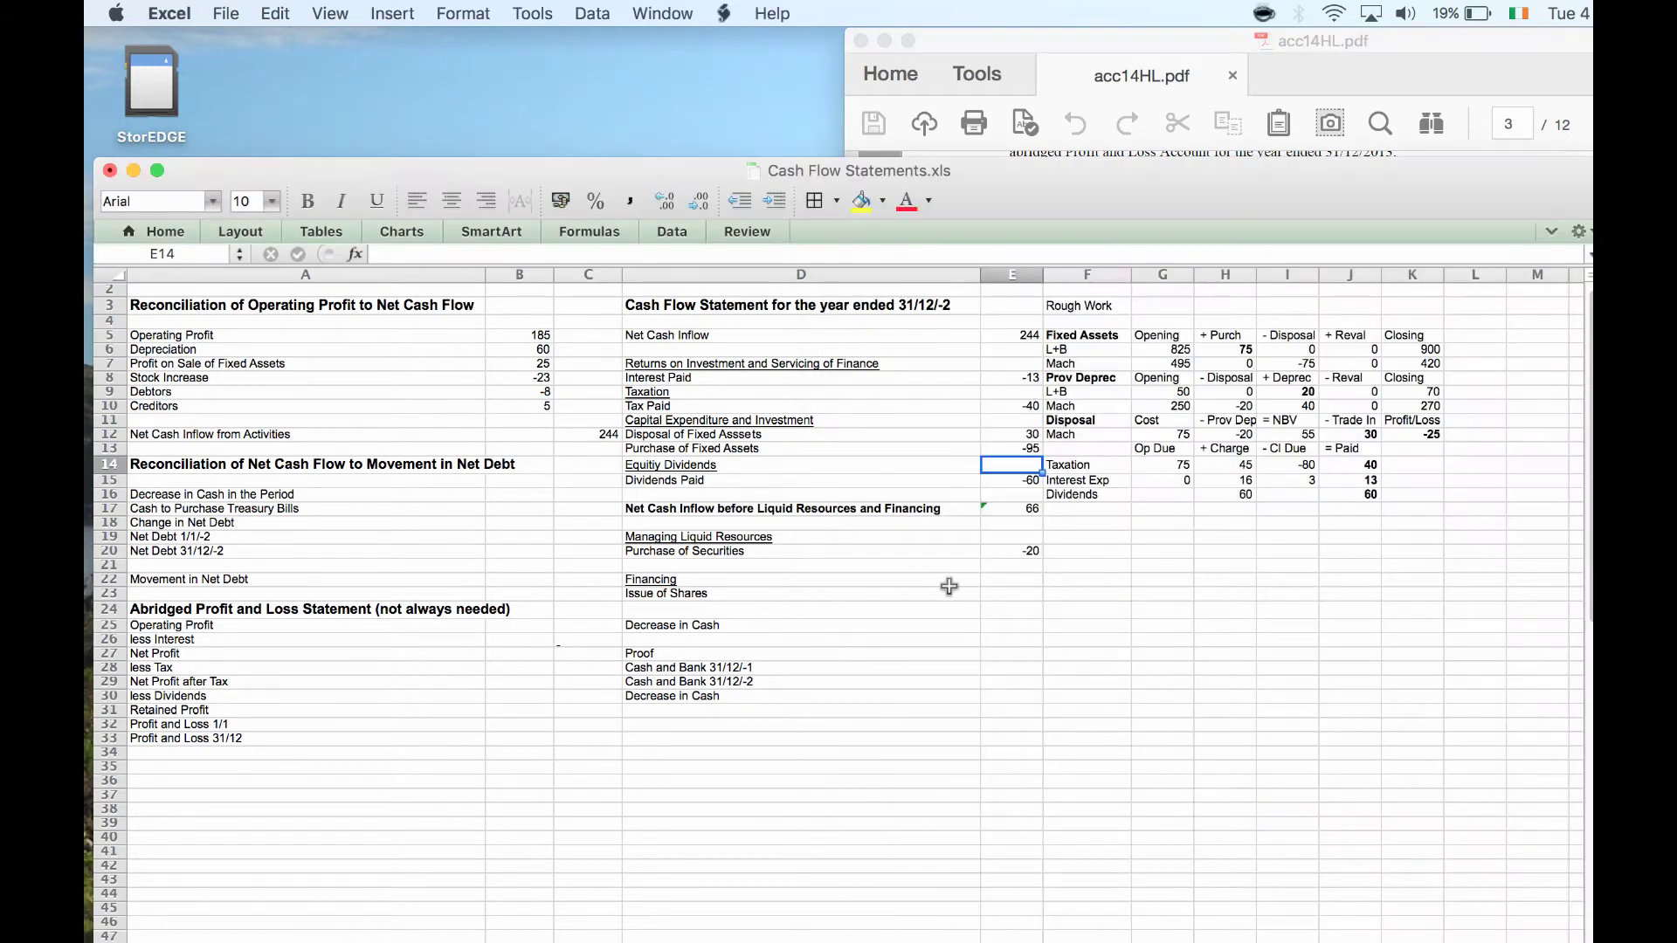
click(1003, 587)
text(24)
key(Return)
- Check the debentures in acc14HL.pdf and add a Paying off Debentures line in D24 with -80 in E24
key(super+Tab)
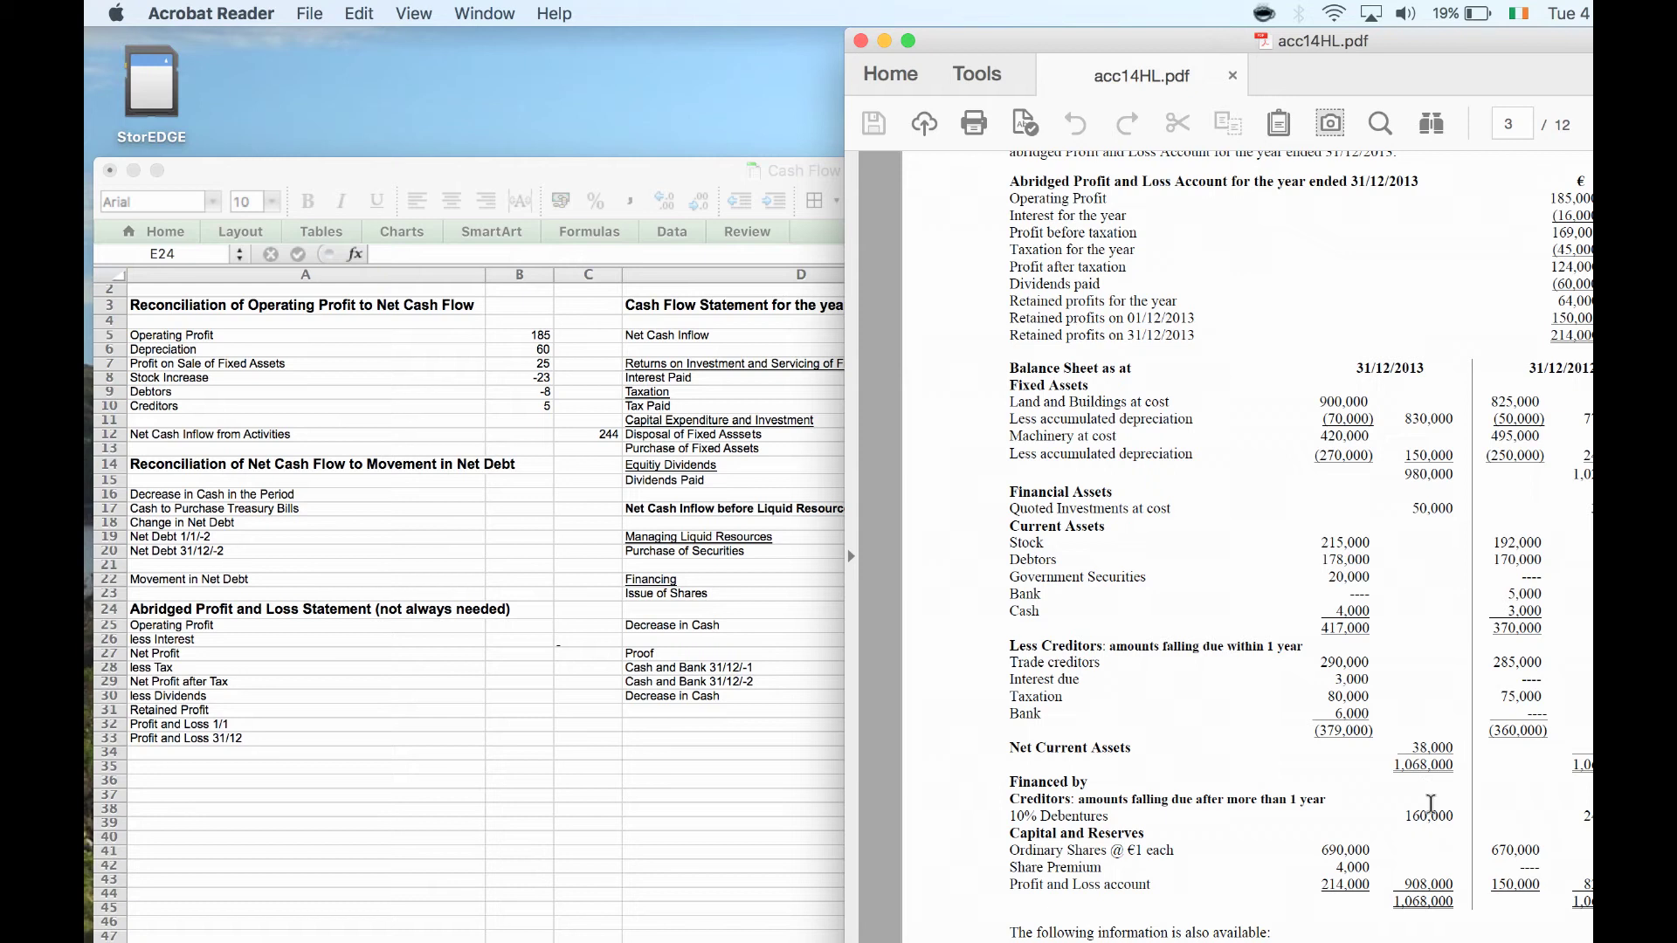
click(793, 590)
click(627, 604)
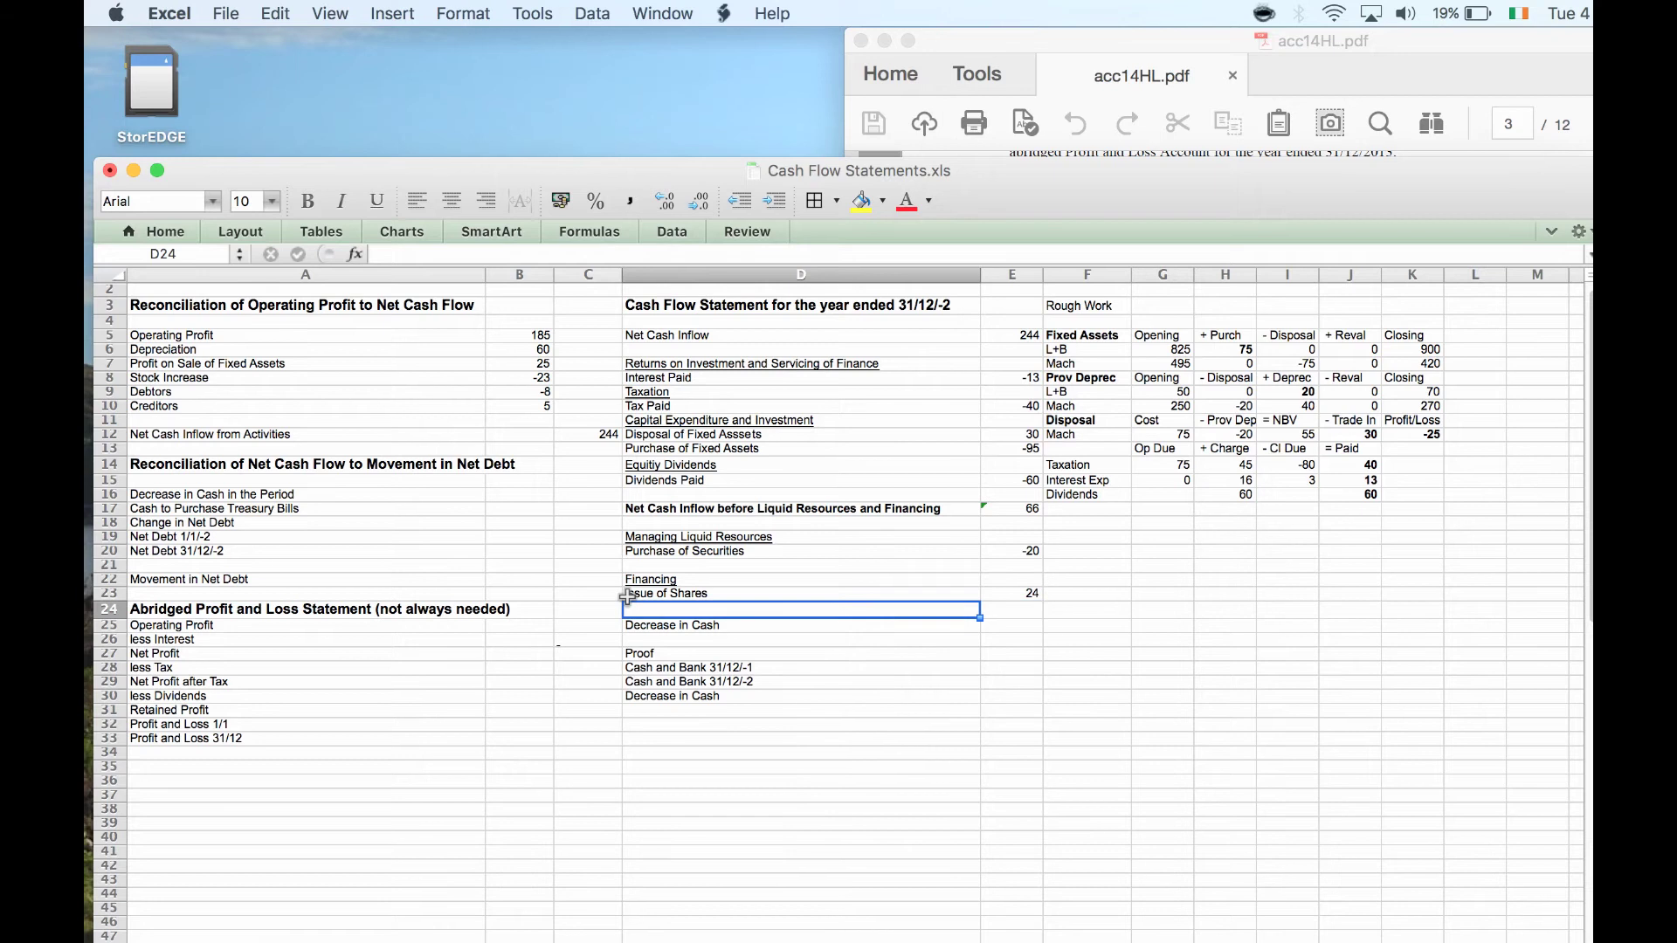
text(Pay)
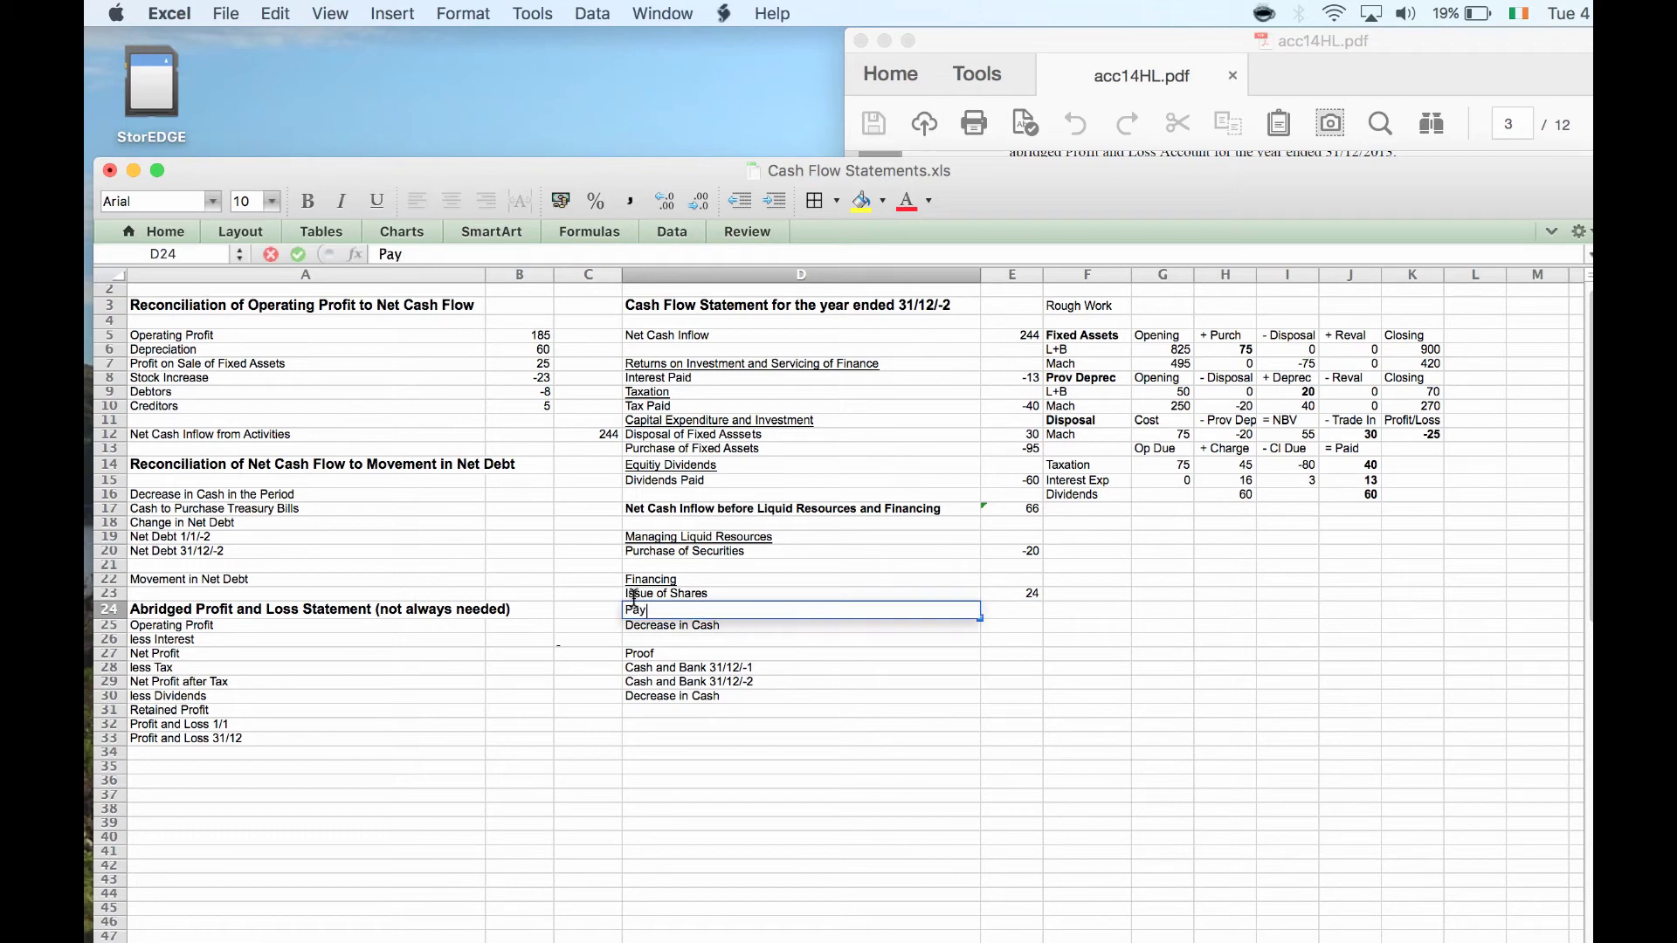
text(ing off Debentures)
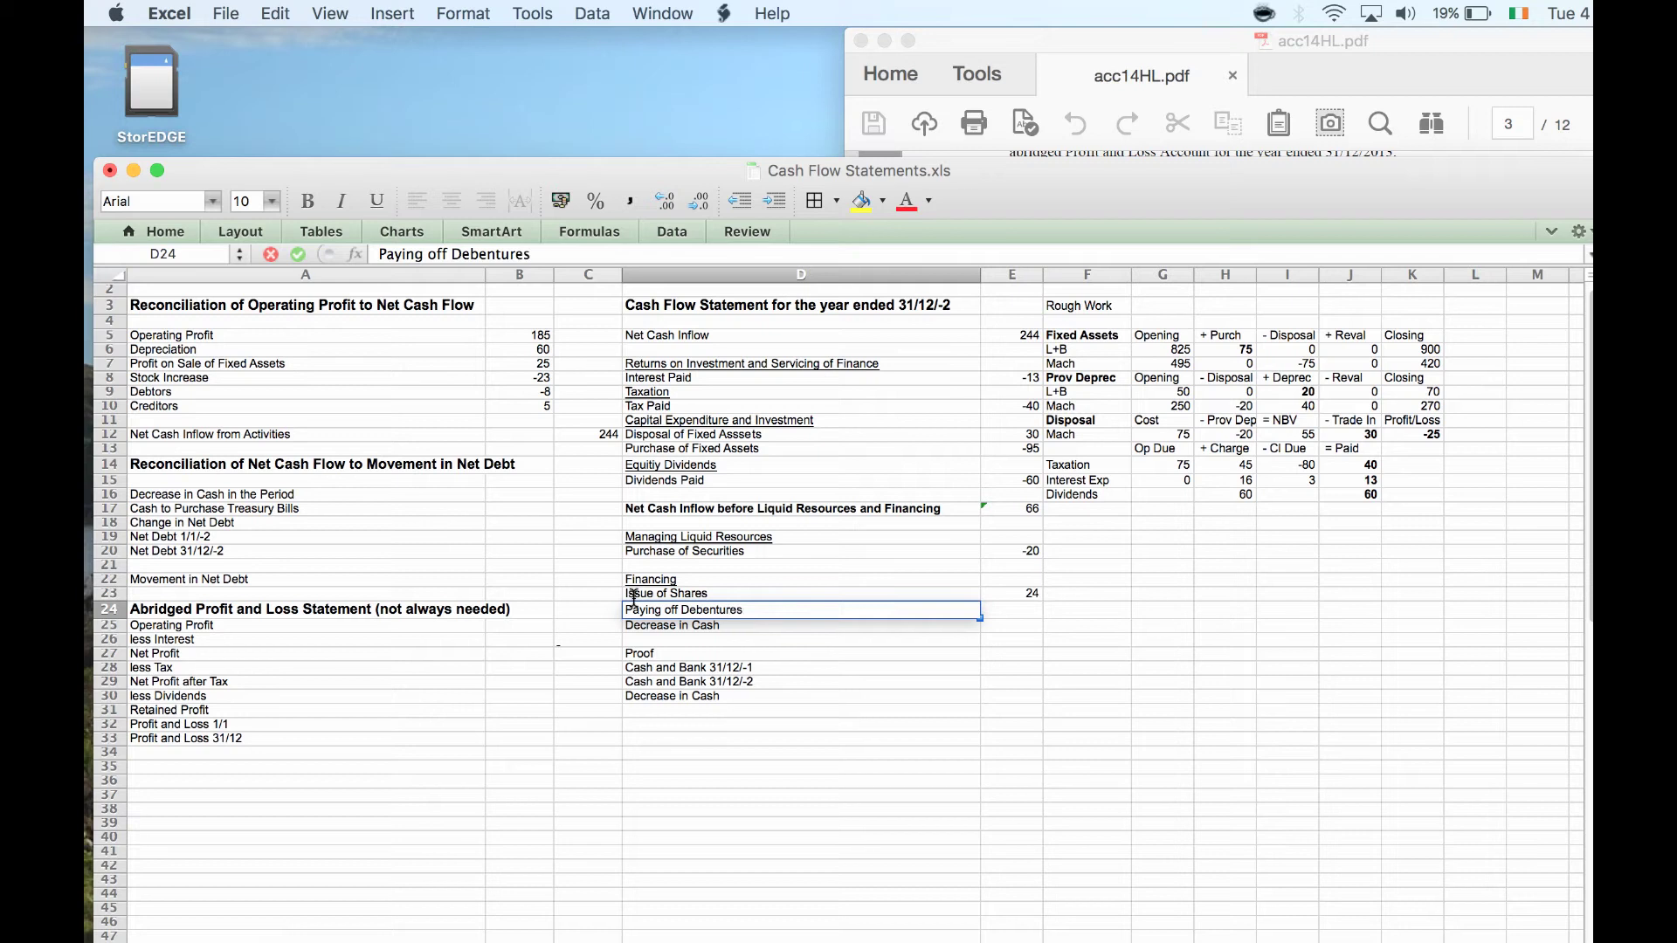
key(Tab)
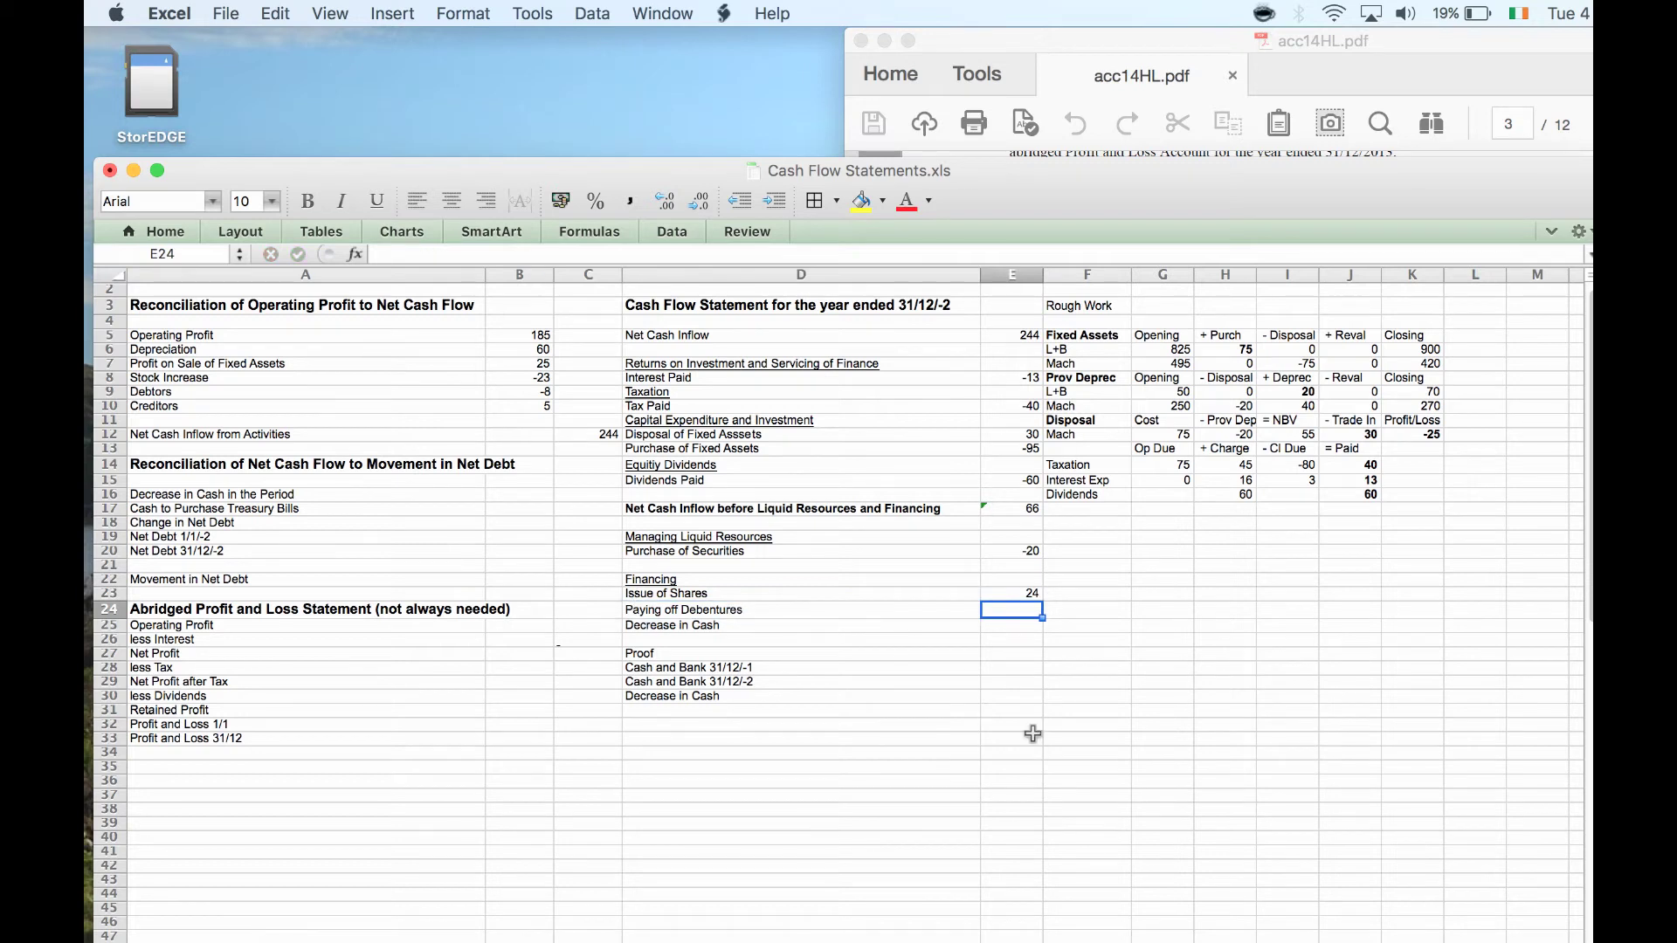
text(-80)
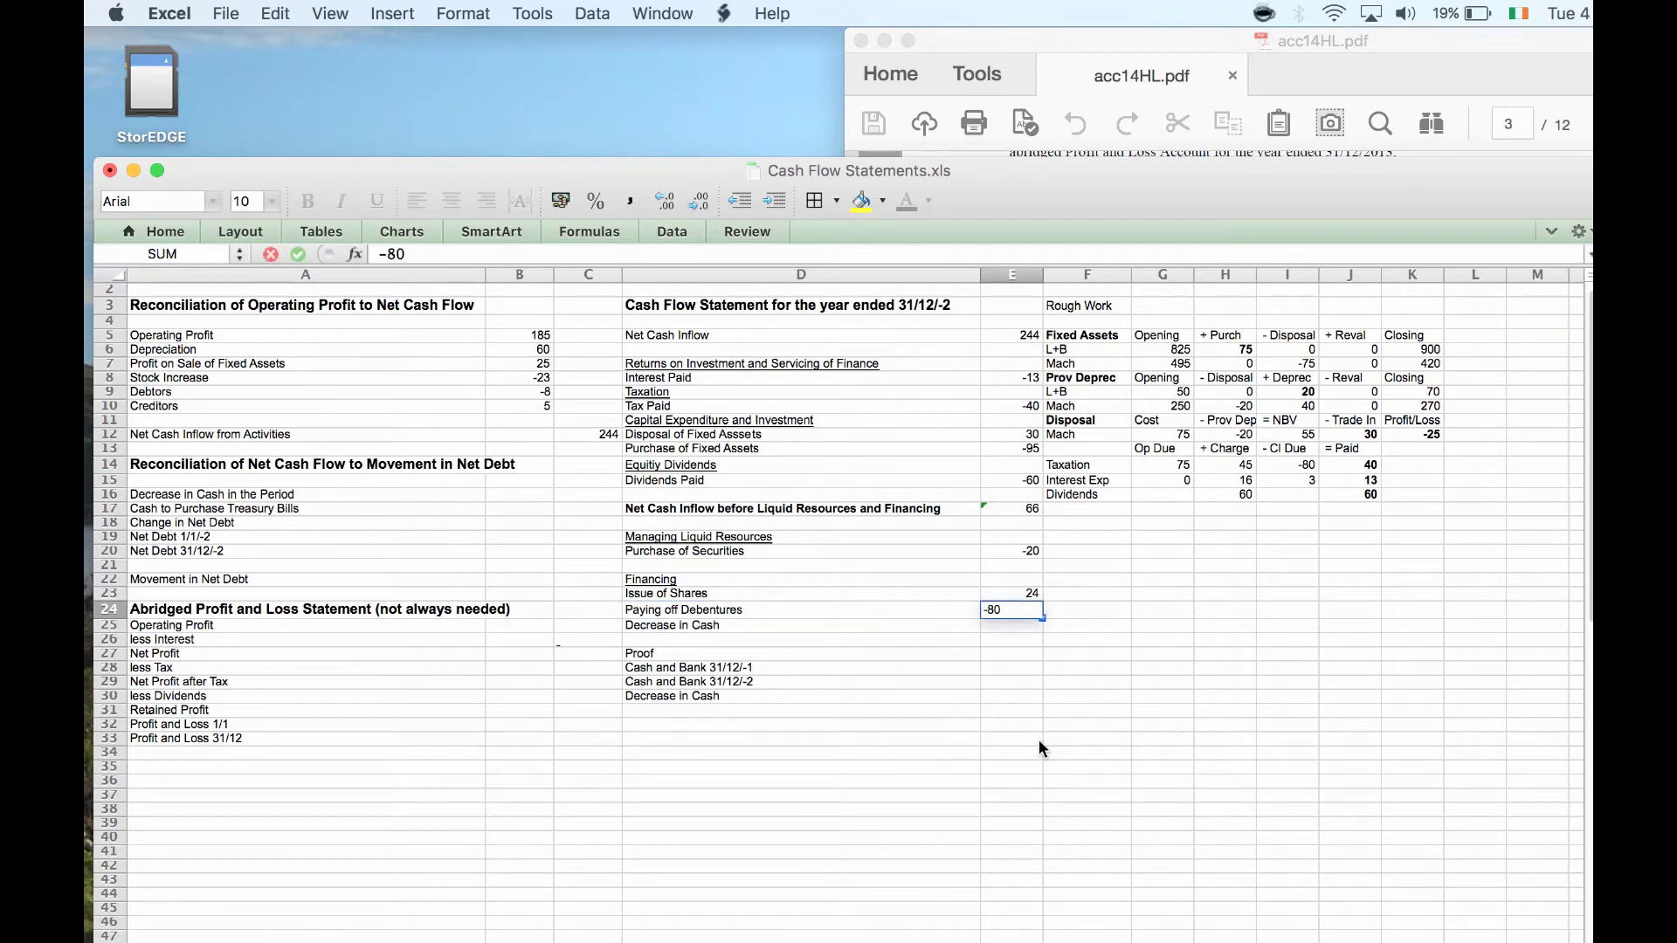
key(Return)
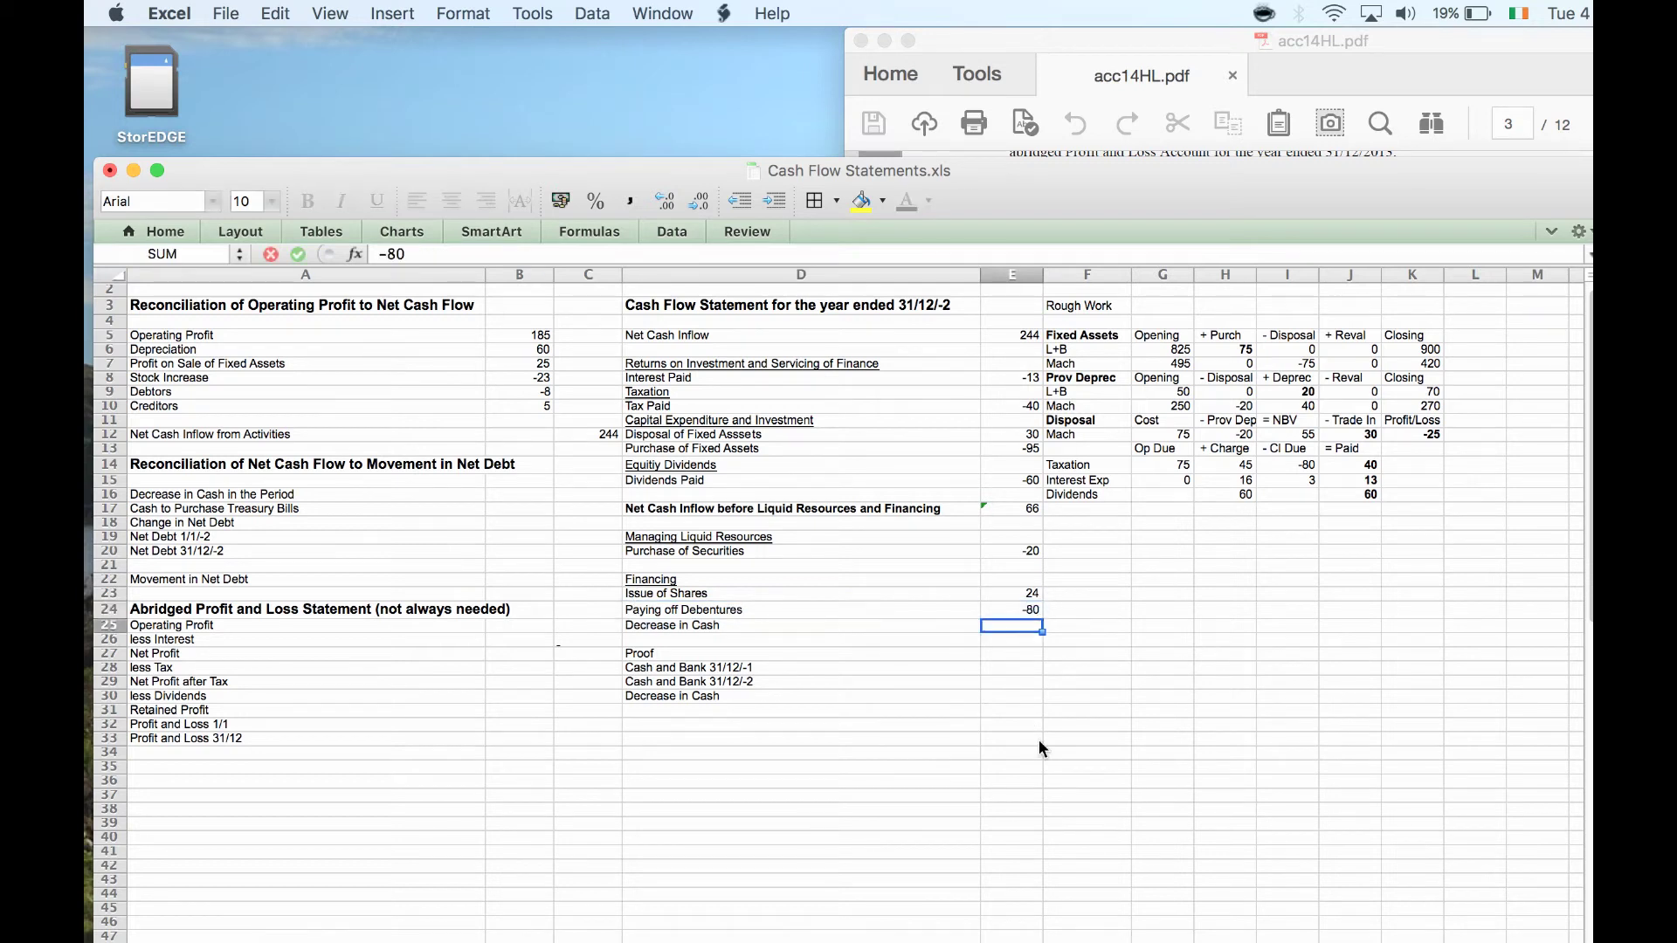
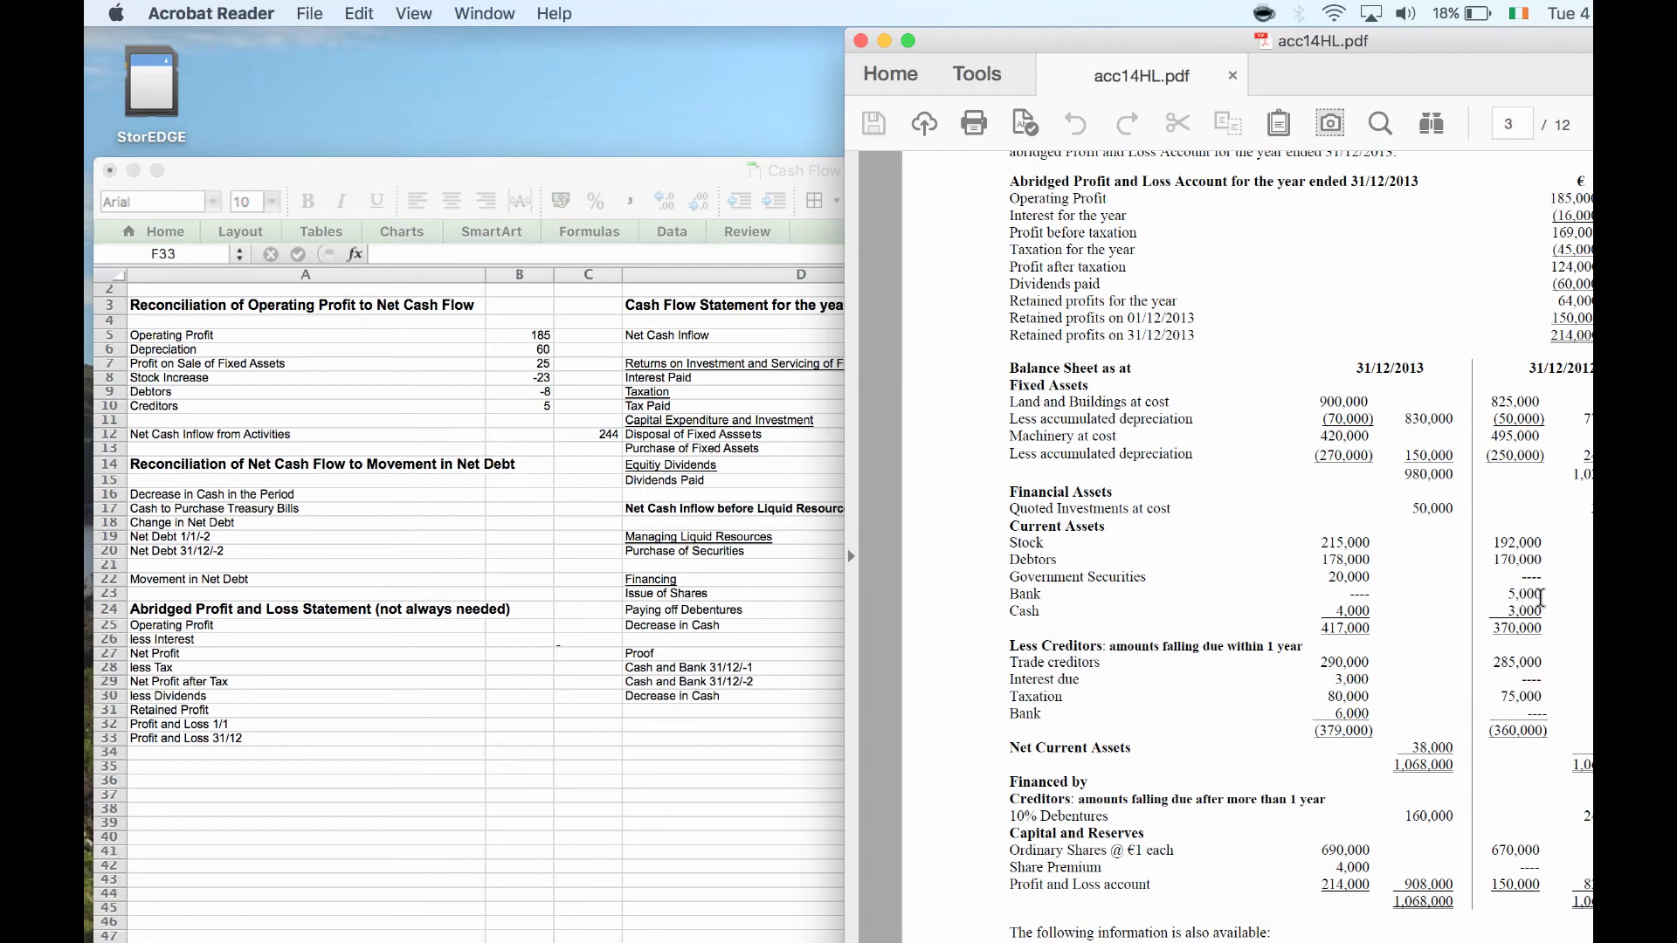
- Check the 2012 bank and cash balances in acc14HL.pdf and enter 8 for Cash and Bank 31/12/-1 in E28
click(696, 626)
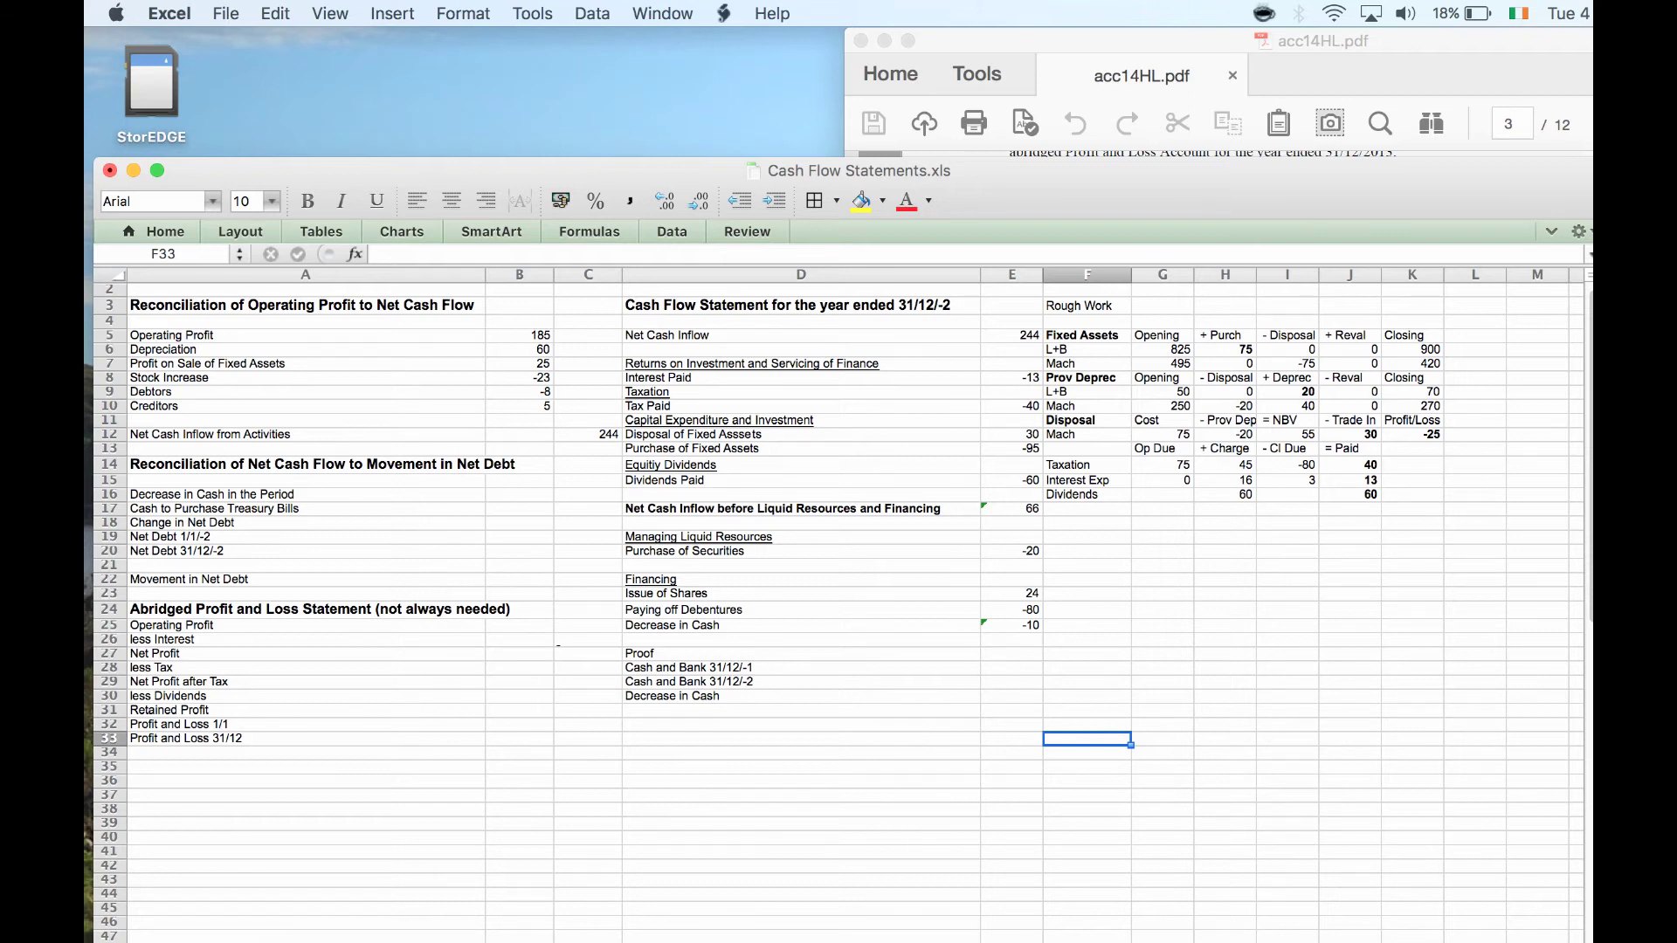
key(super+Tab)
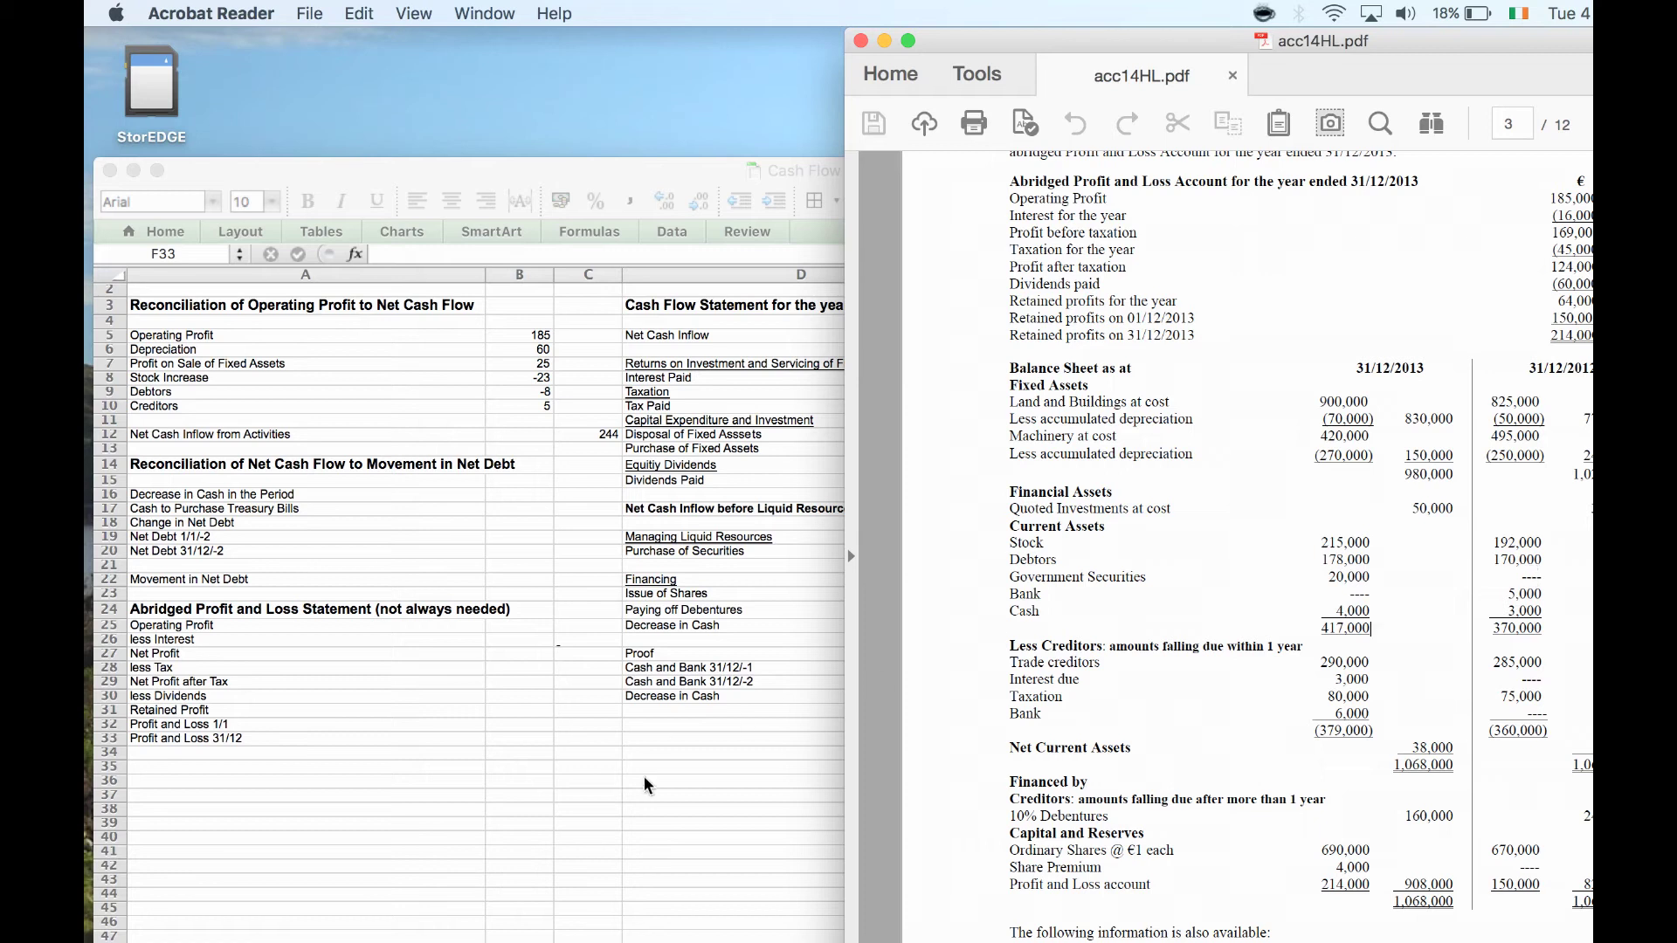
click(666, 793)
click(1002, 661)
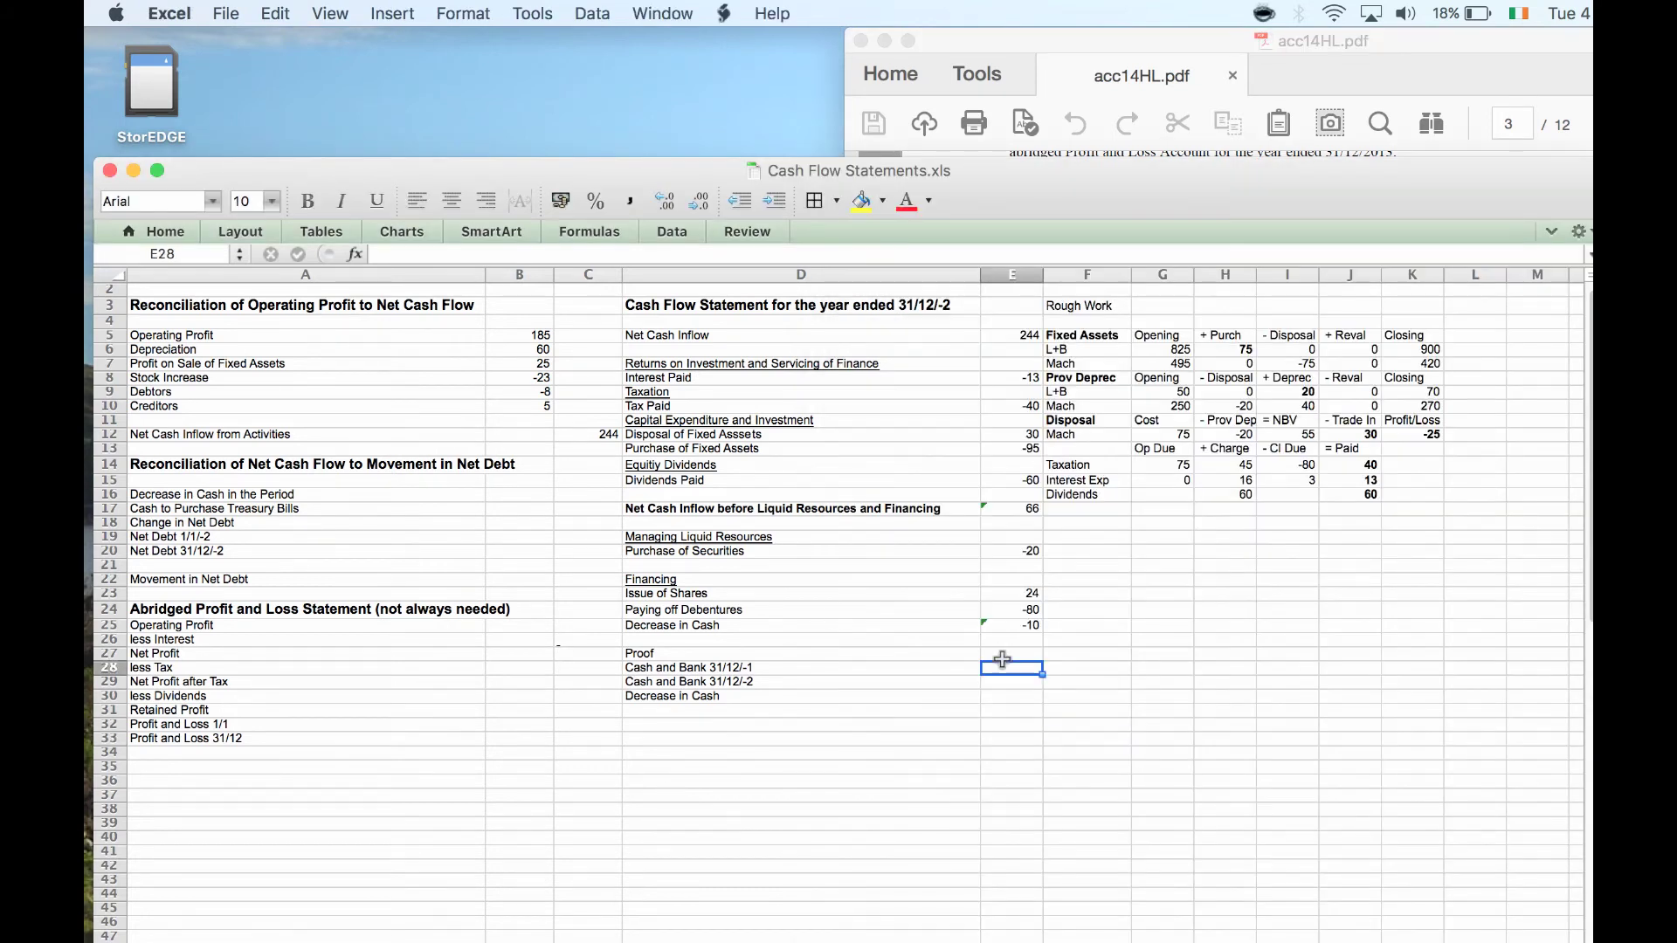
text(8)
key(Return)
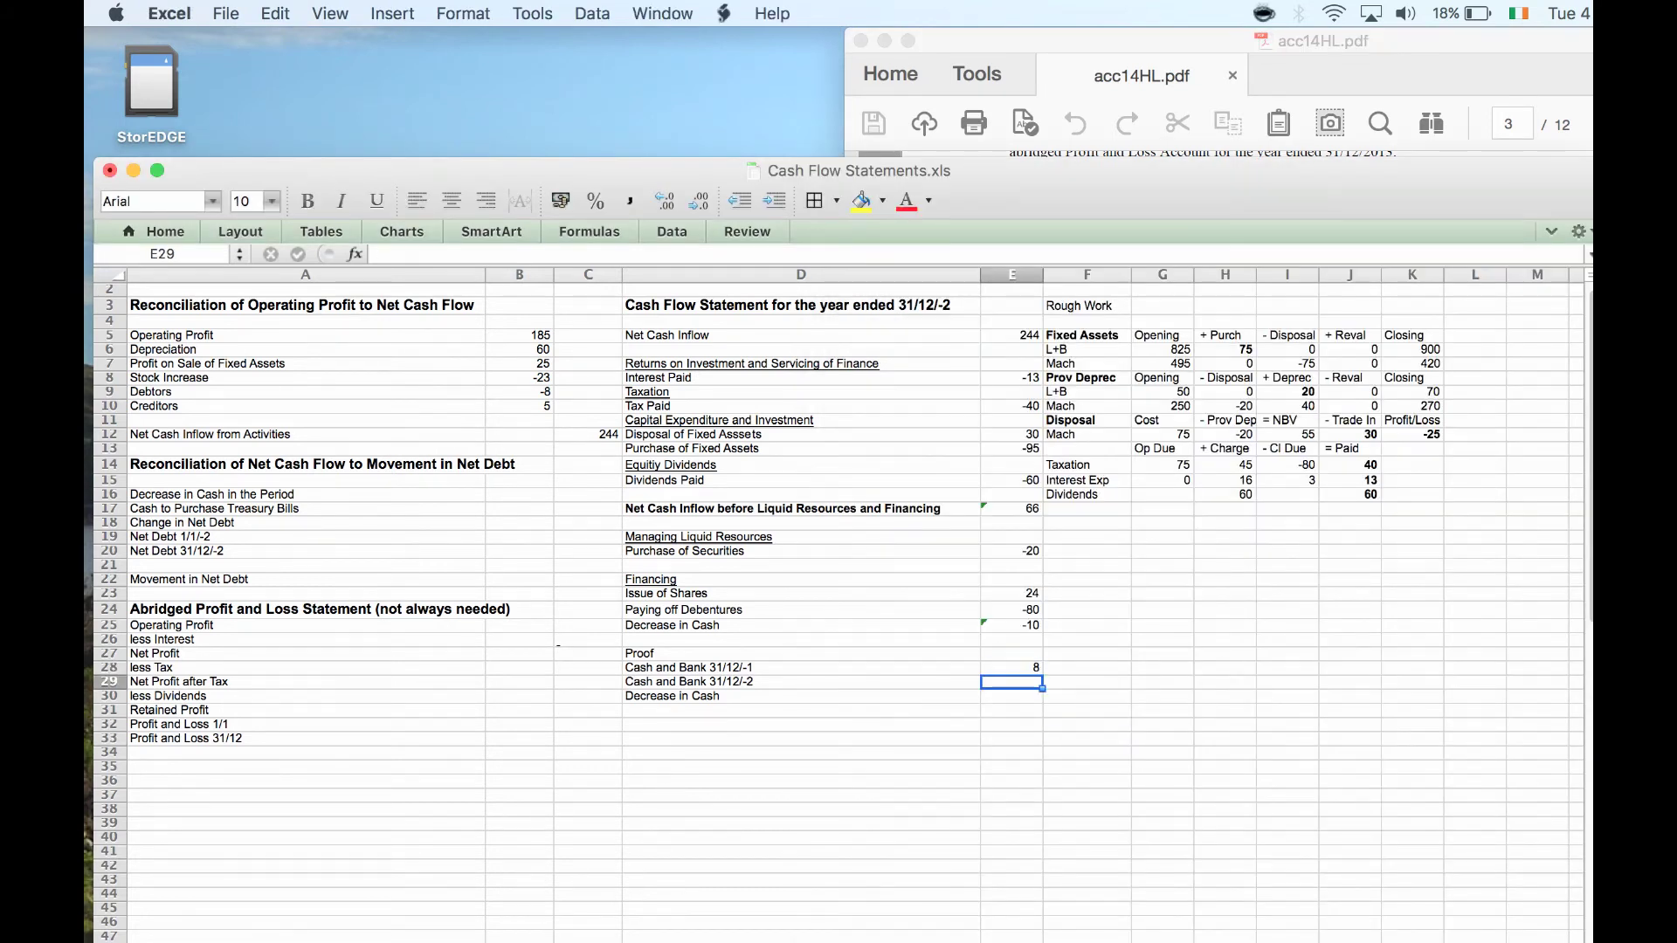
- Using the 2013 balances in acc14HL.pdf, complete the Proof with -2 for Cash and Bank 31/12/-2 in E29 and -10 for Decrease in Cash in E30
key(super+Tab)
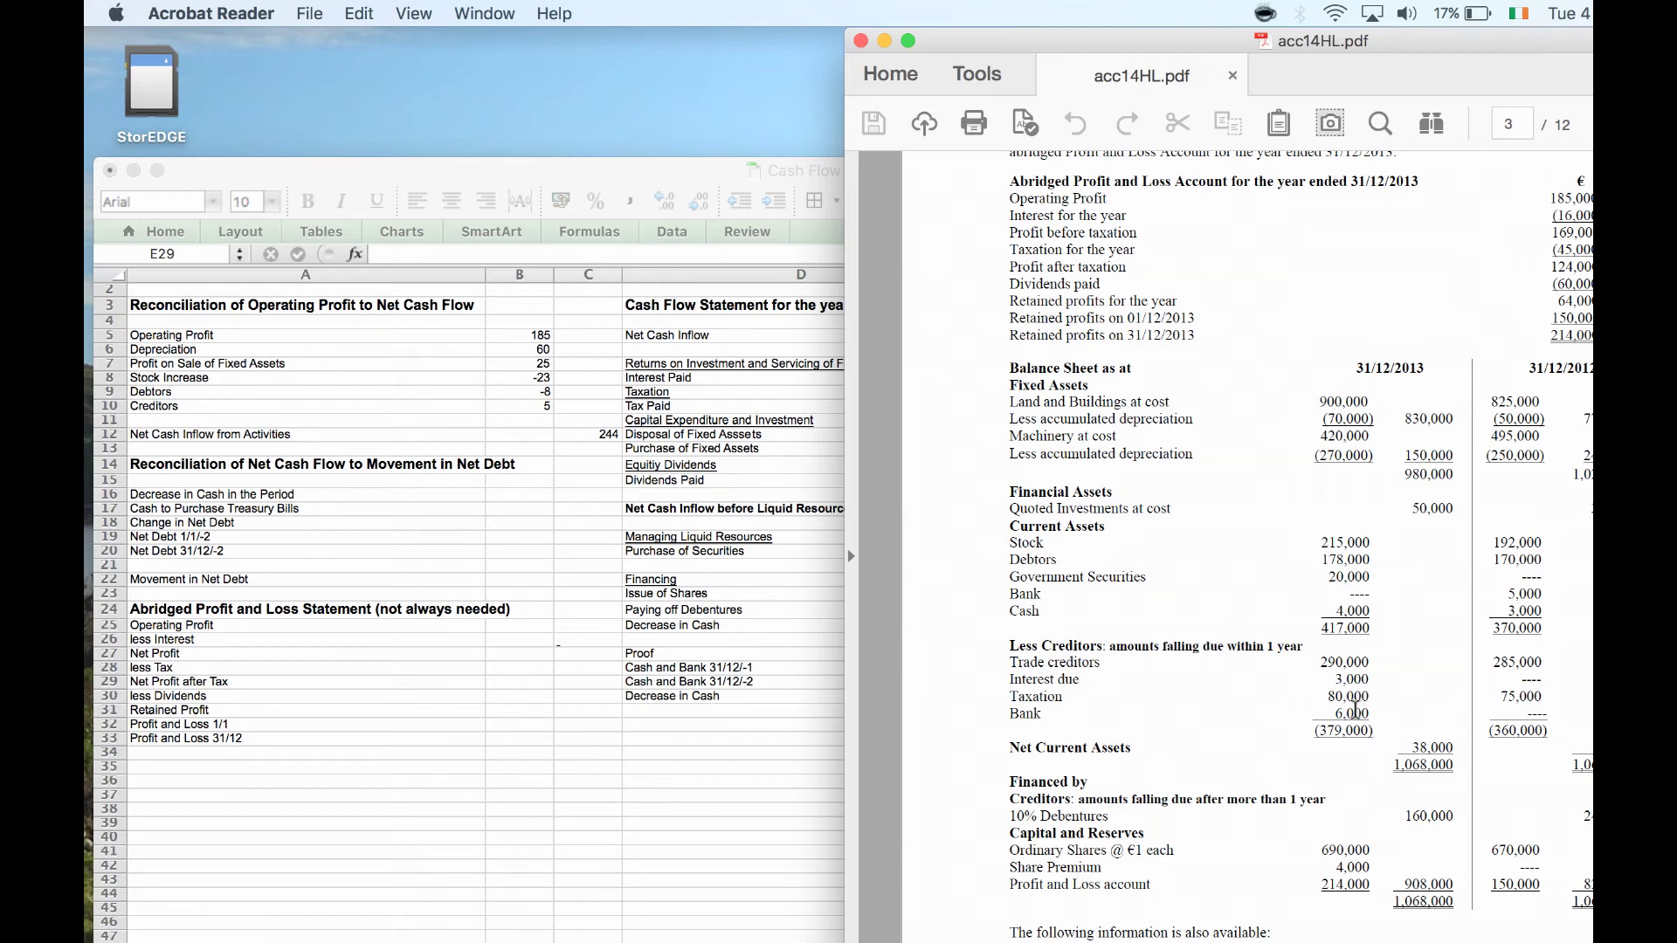
click(780, 860)
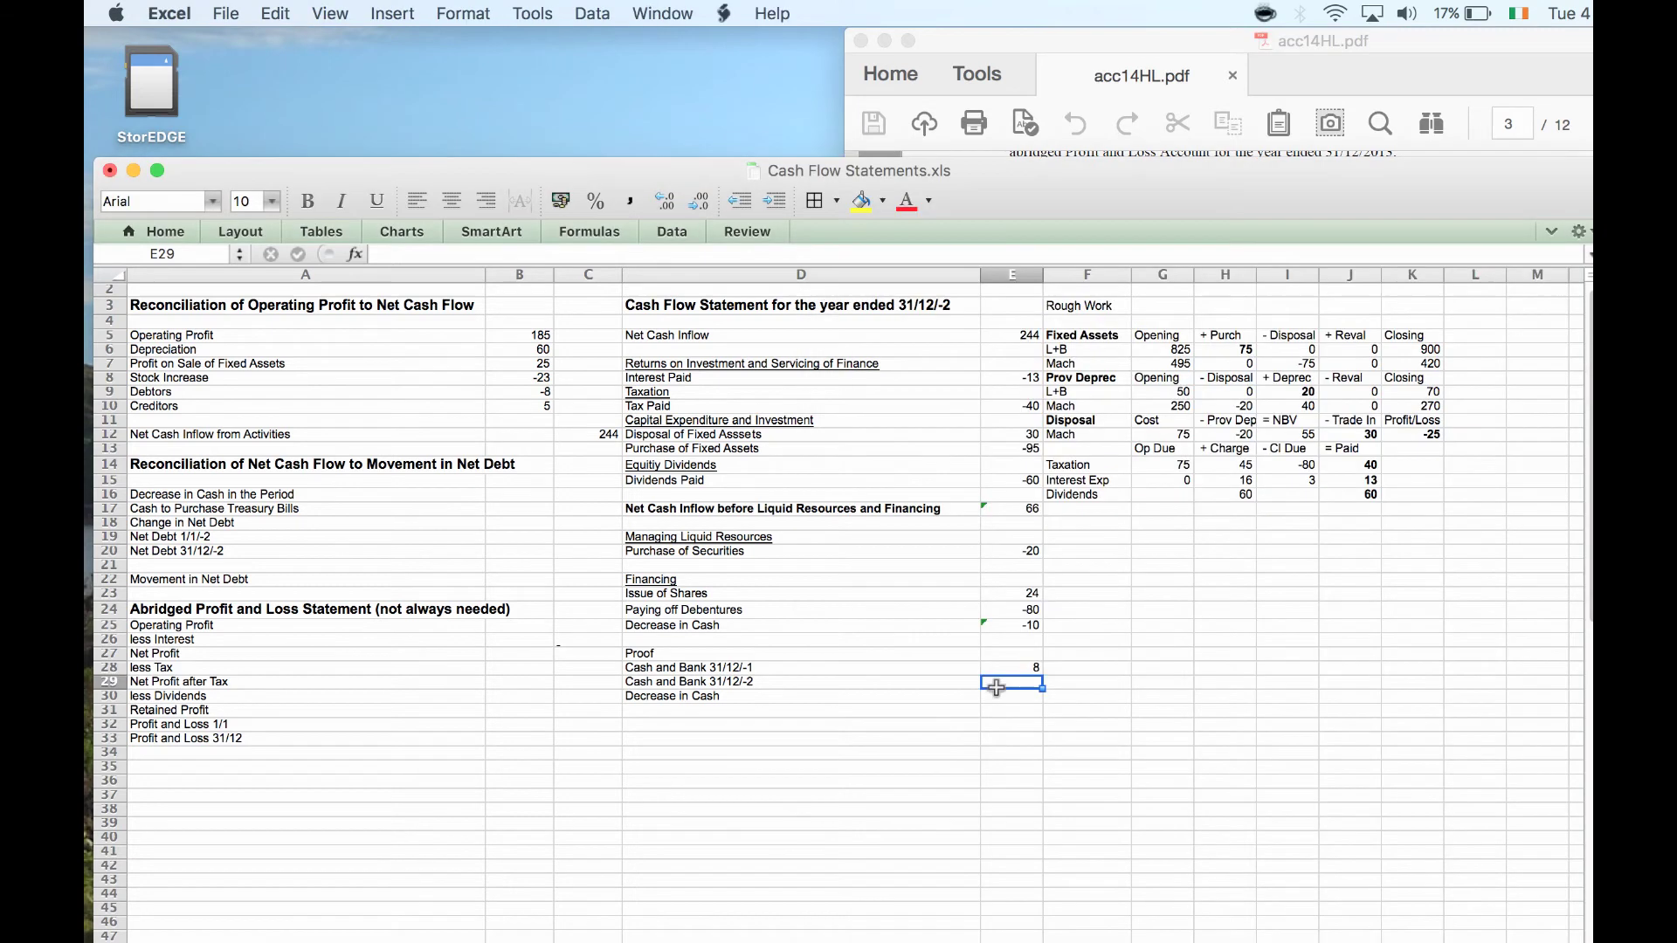
text(-2)
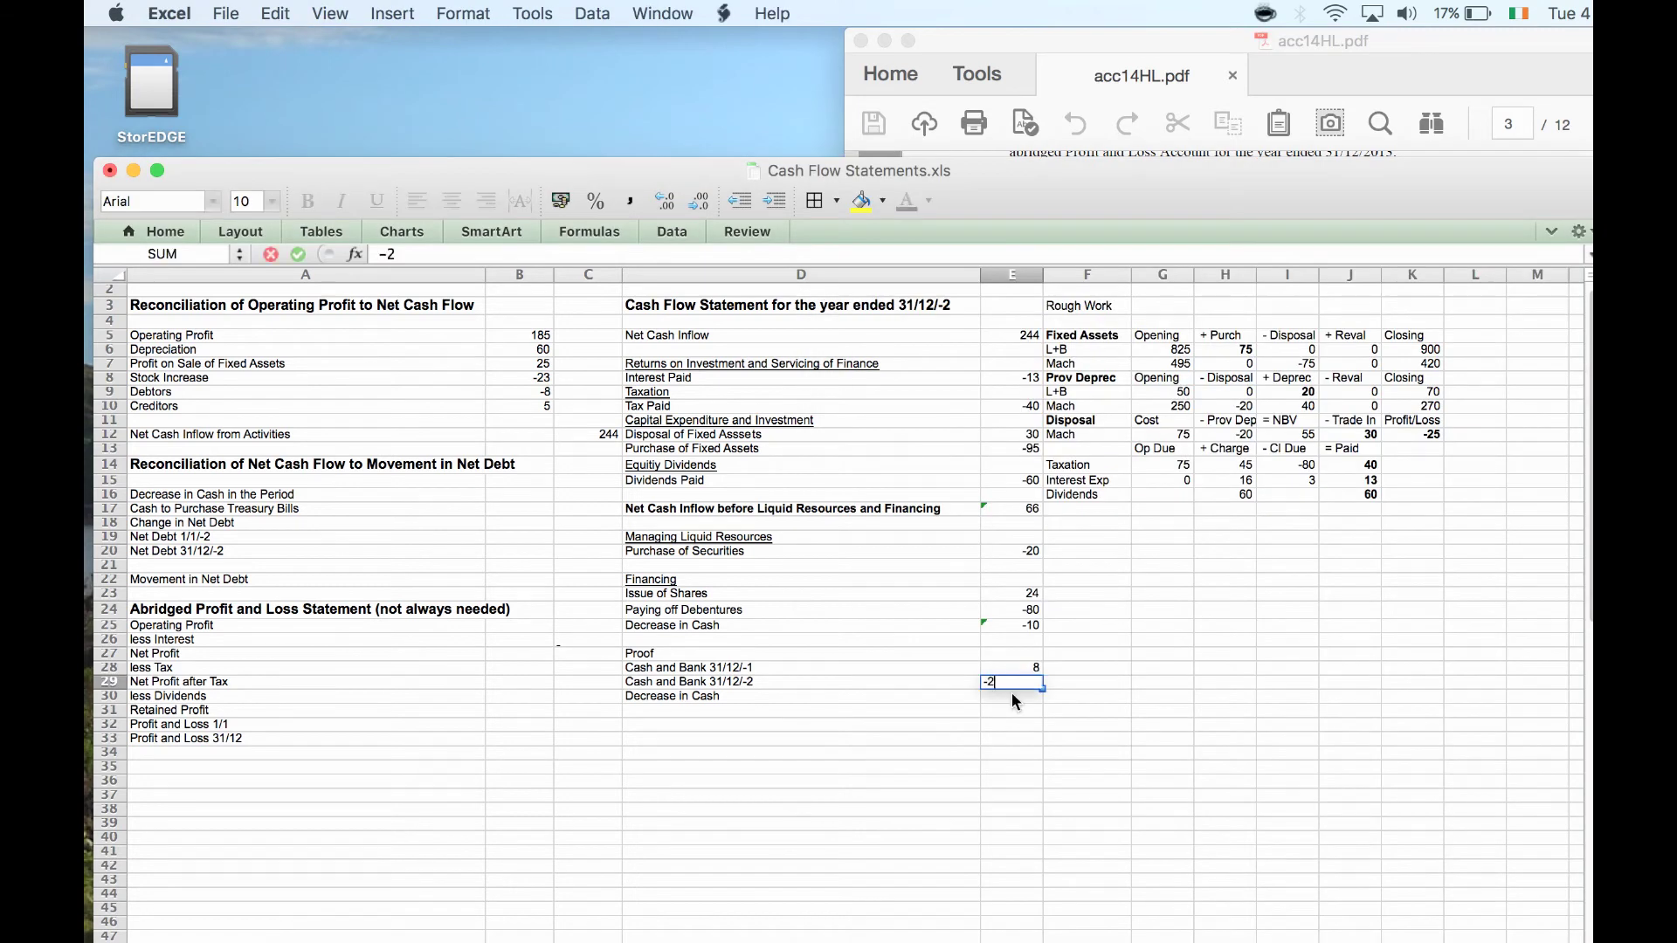
key(Return)
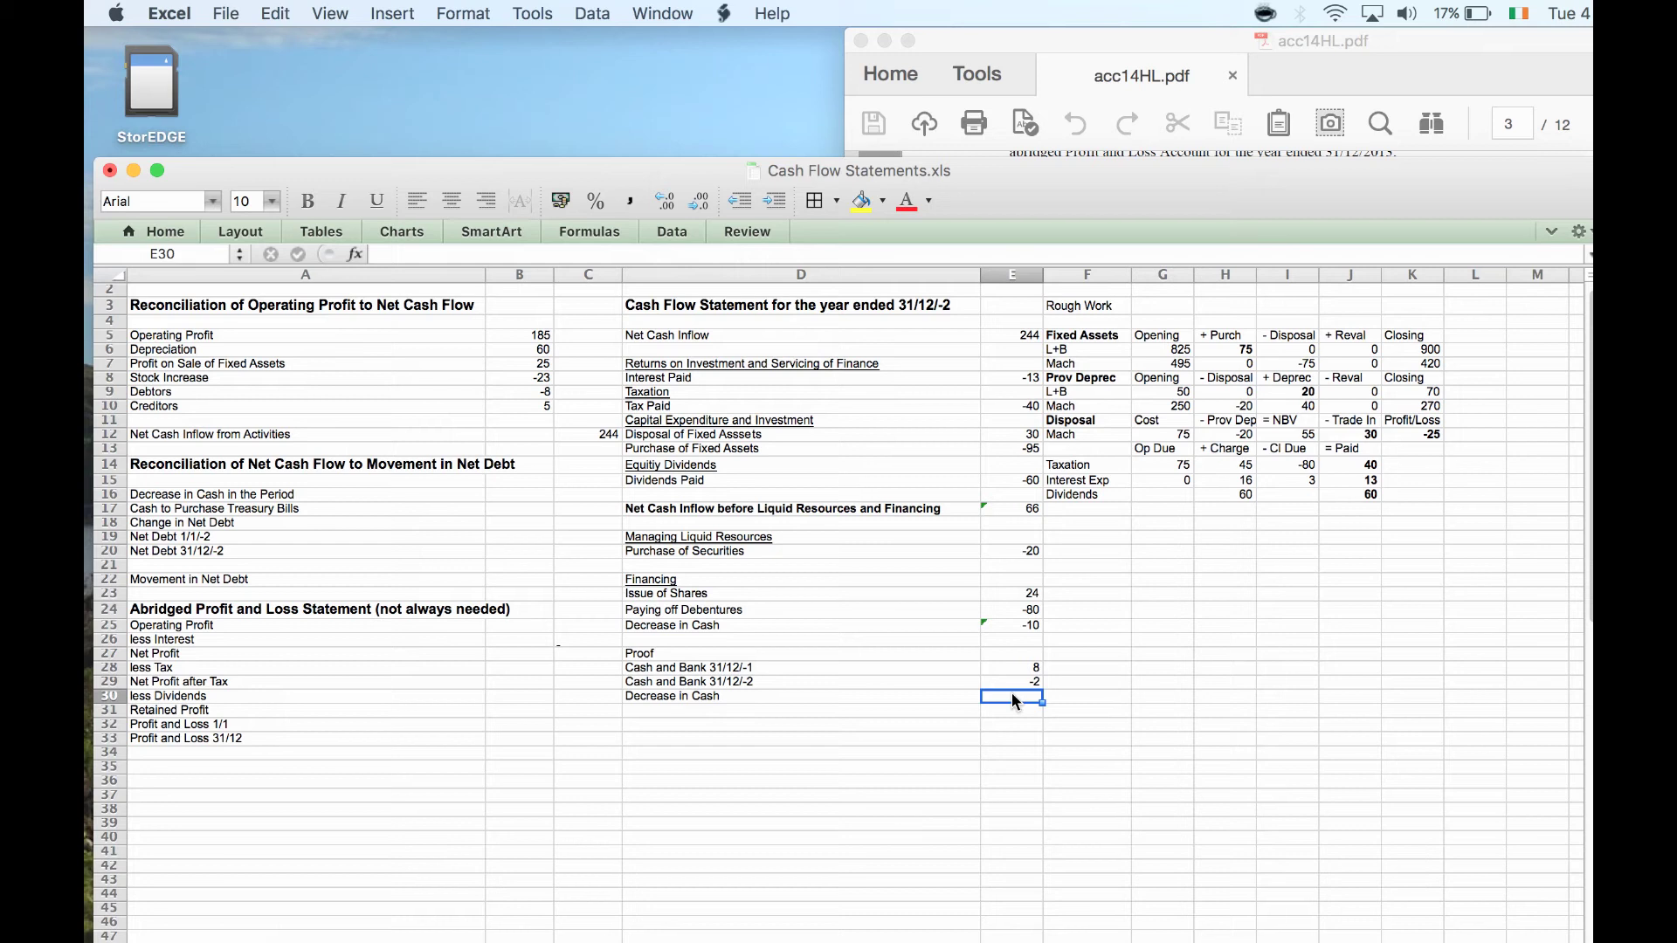
text(-10)
click(1018, 682)
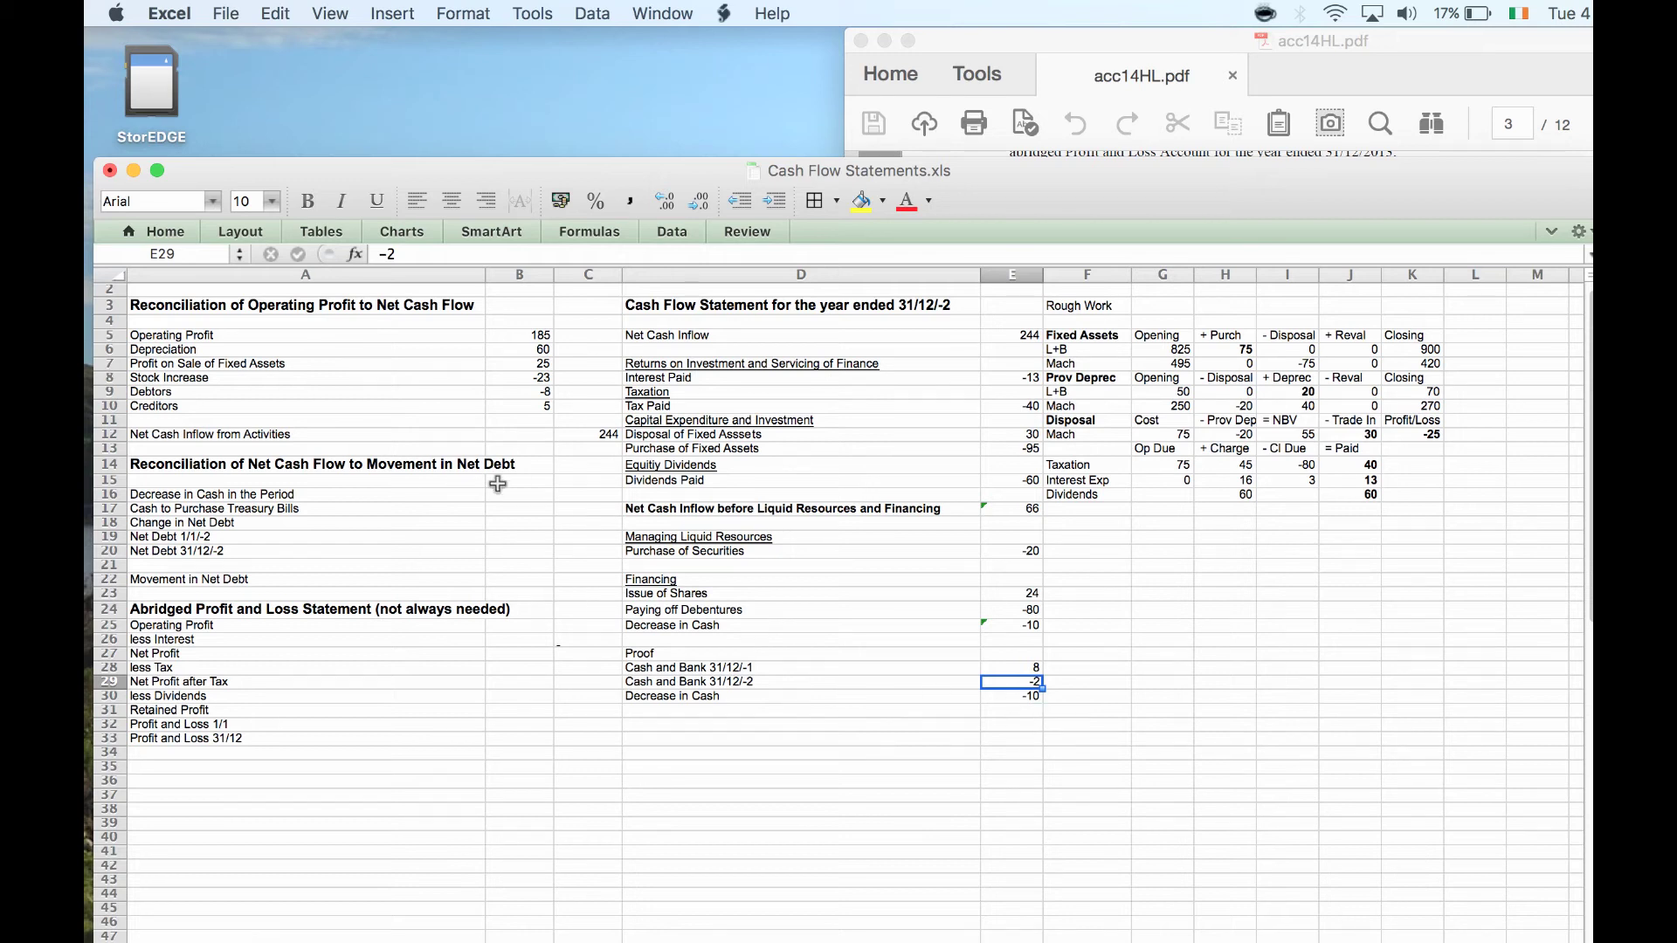
- Enter -10 for Decrease in Cash in the Period in C16
click(573, 490)
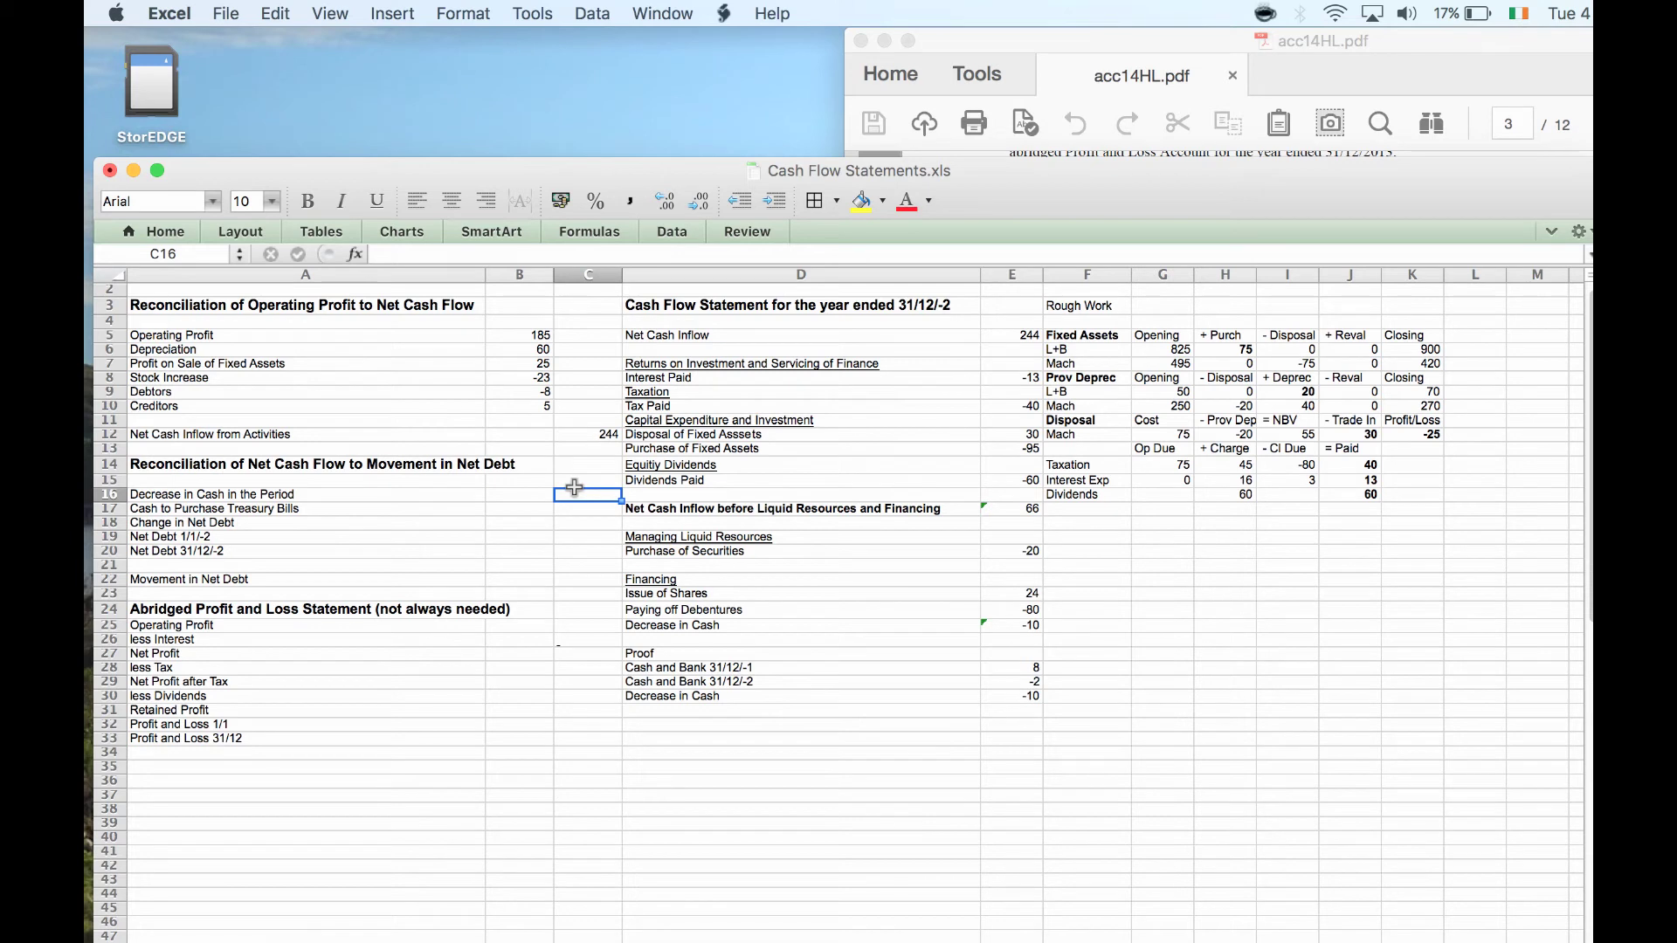
text(-10)
key(Return)
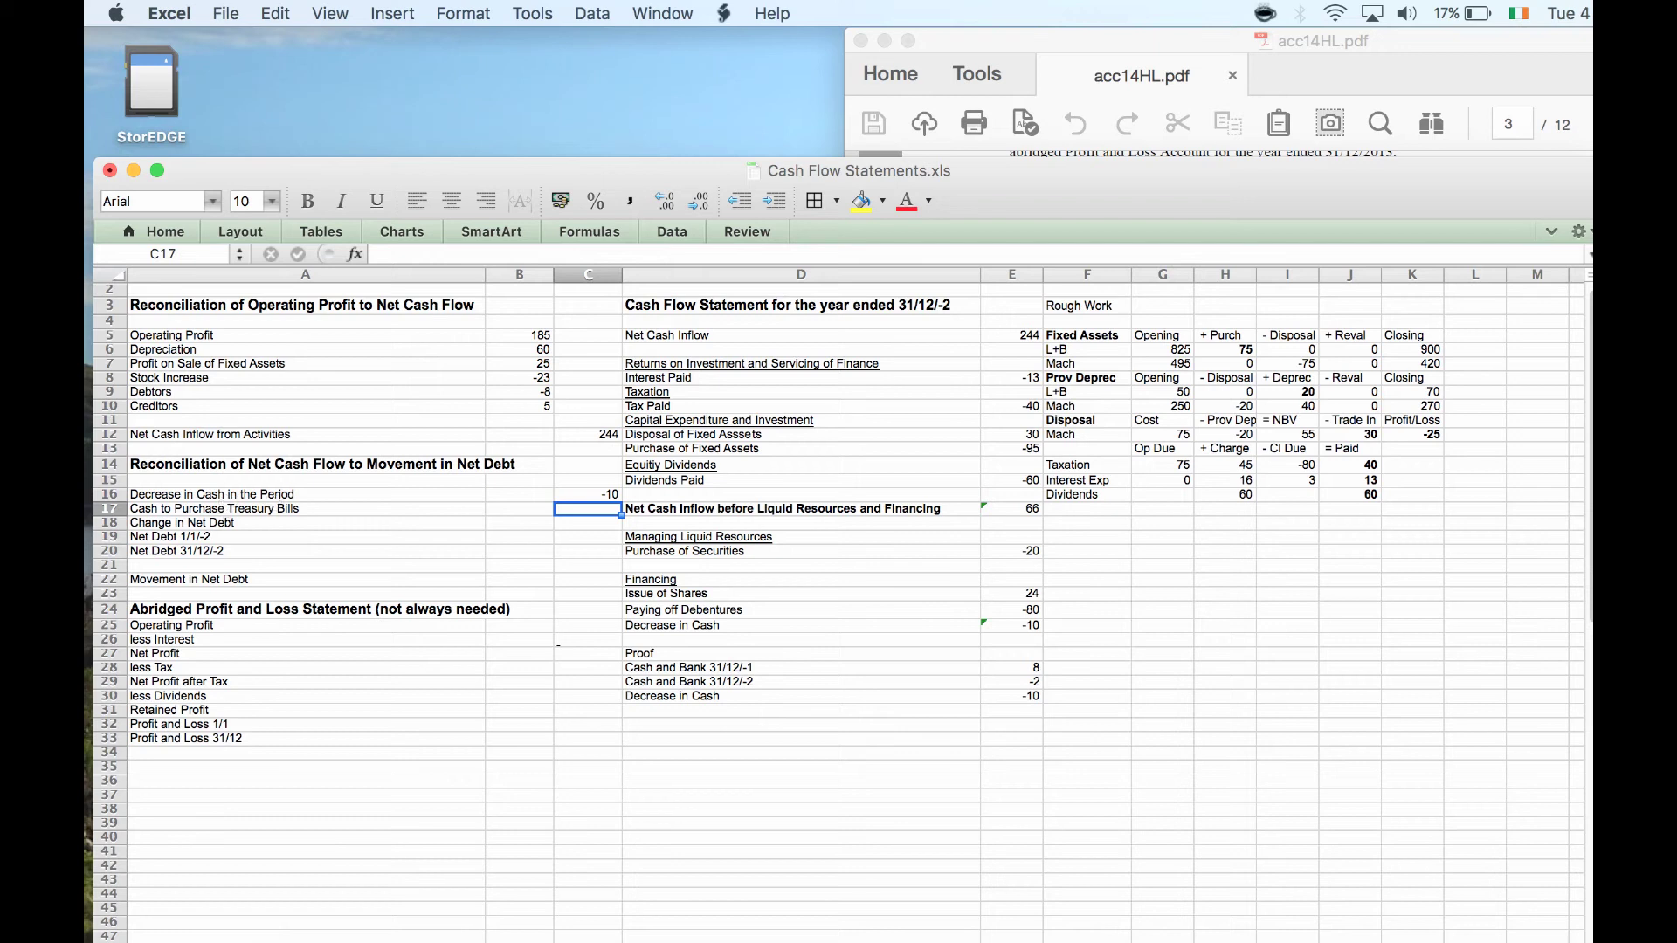
- Check the balance sheet in acc14HL.pdf and insert blank cells at A17:C18 in Cash Flow Statements, shifting the existing cells down
click(1328, 680)
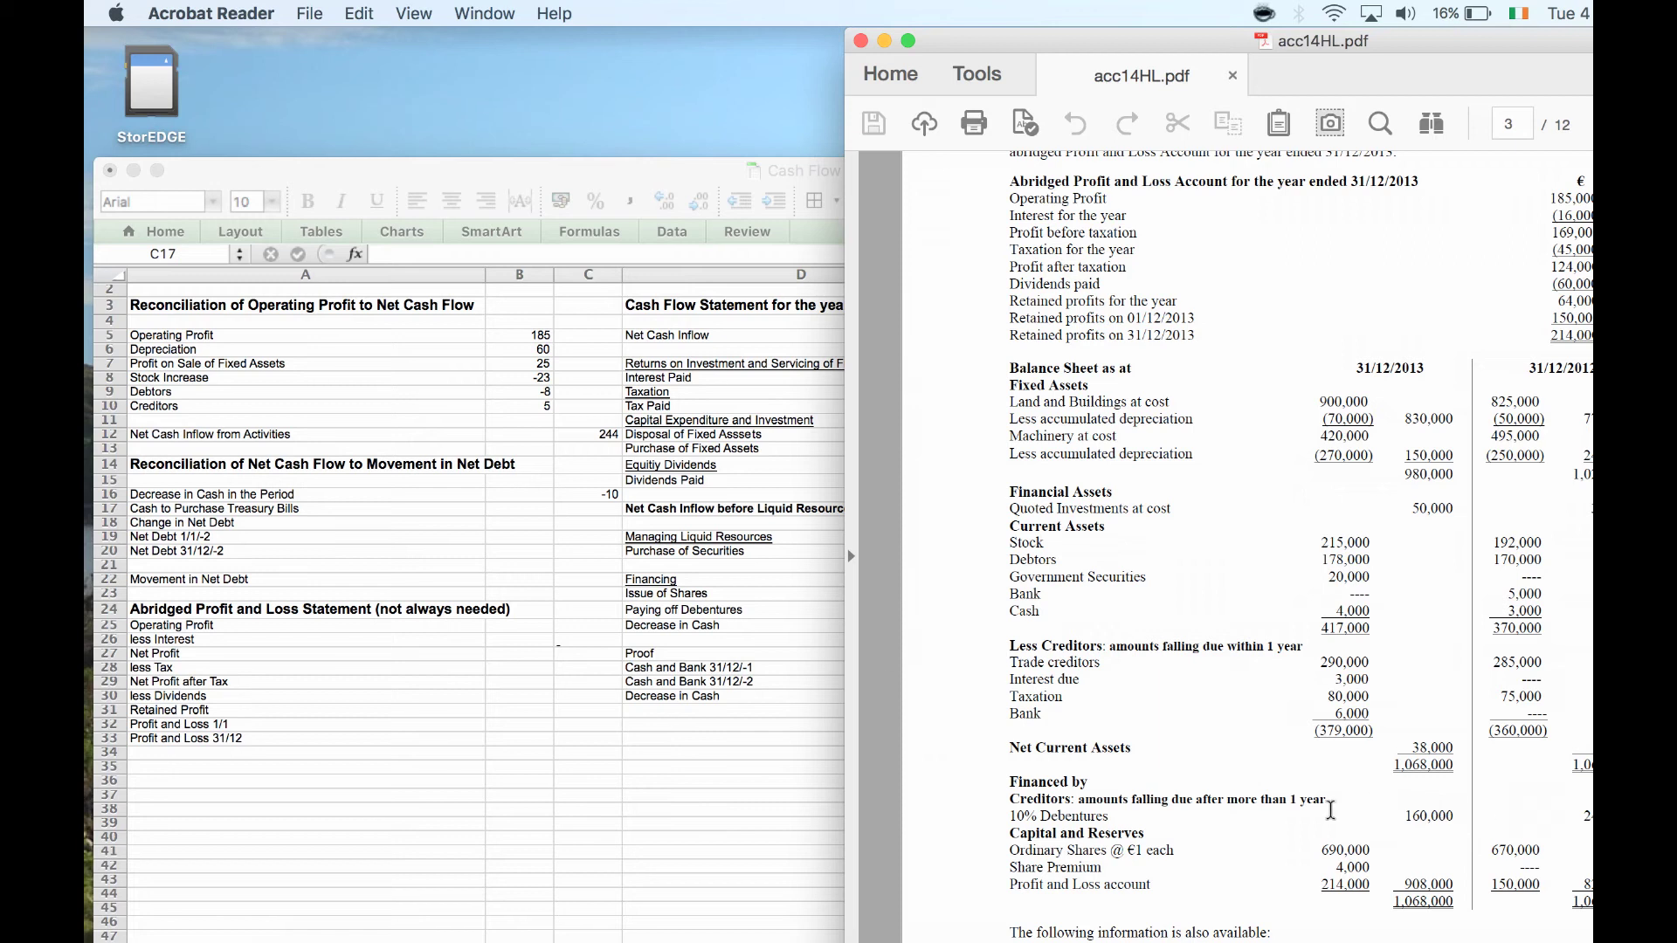
click(194, 501)
click(172, 504)
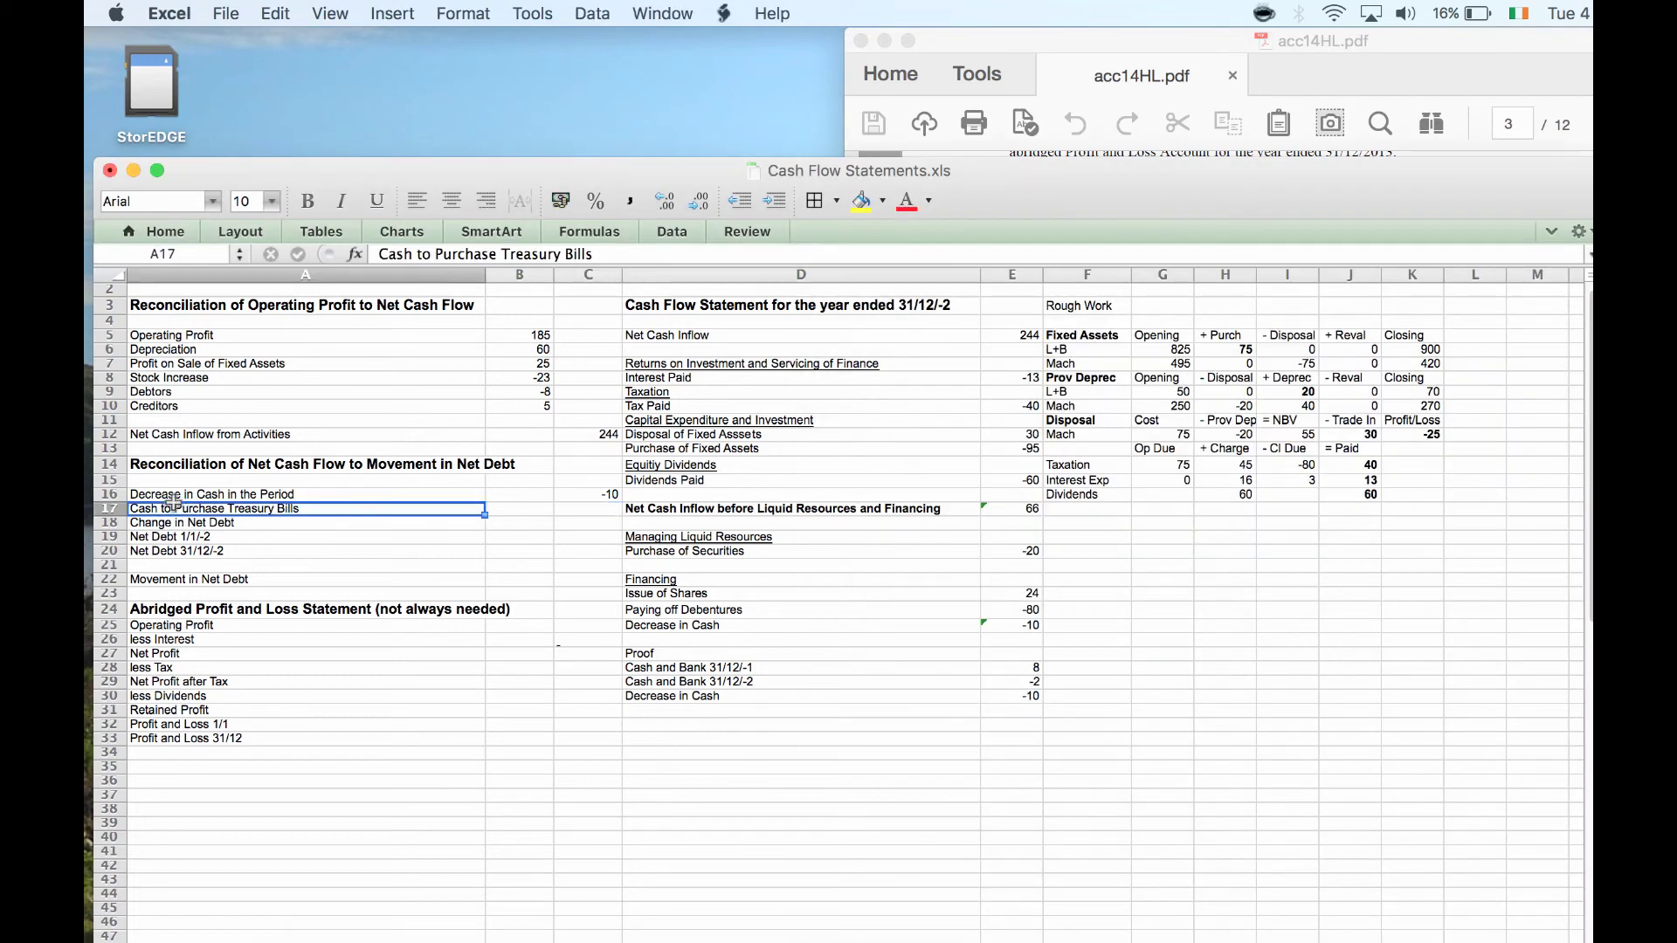
click(576, 503)
key(shift+Down)
key(shift+Up)
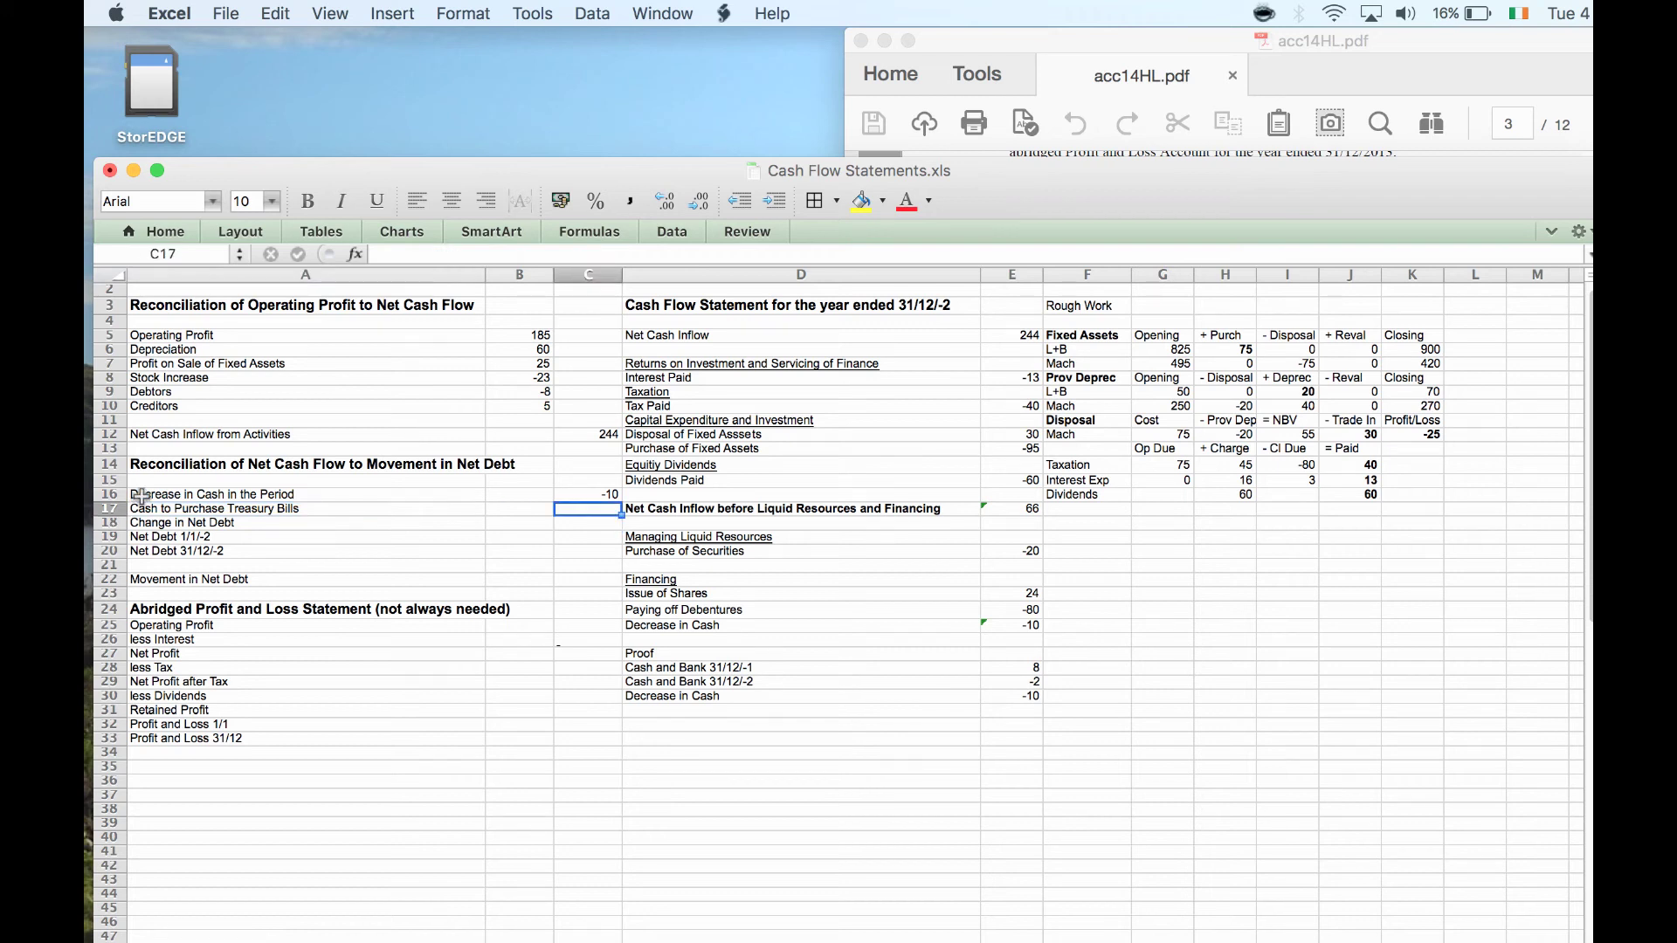
click(141, 505)
shift+click(581, 516)
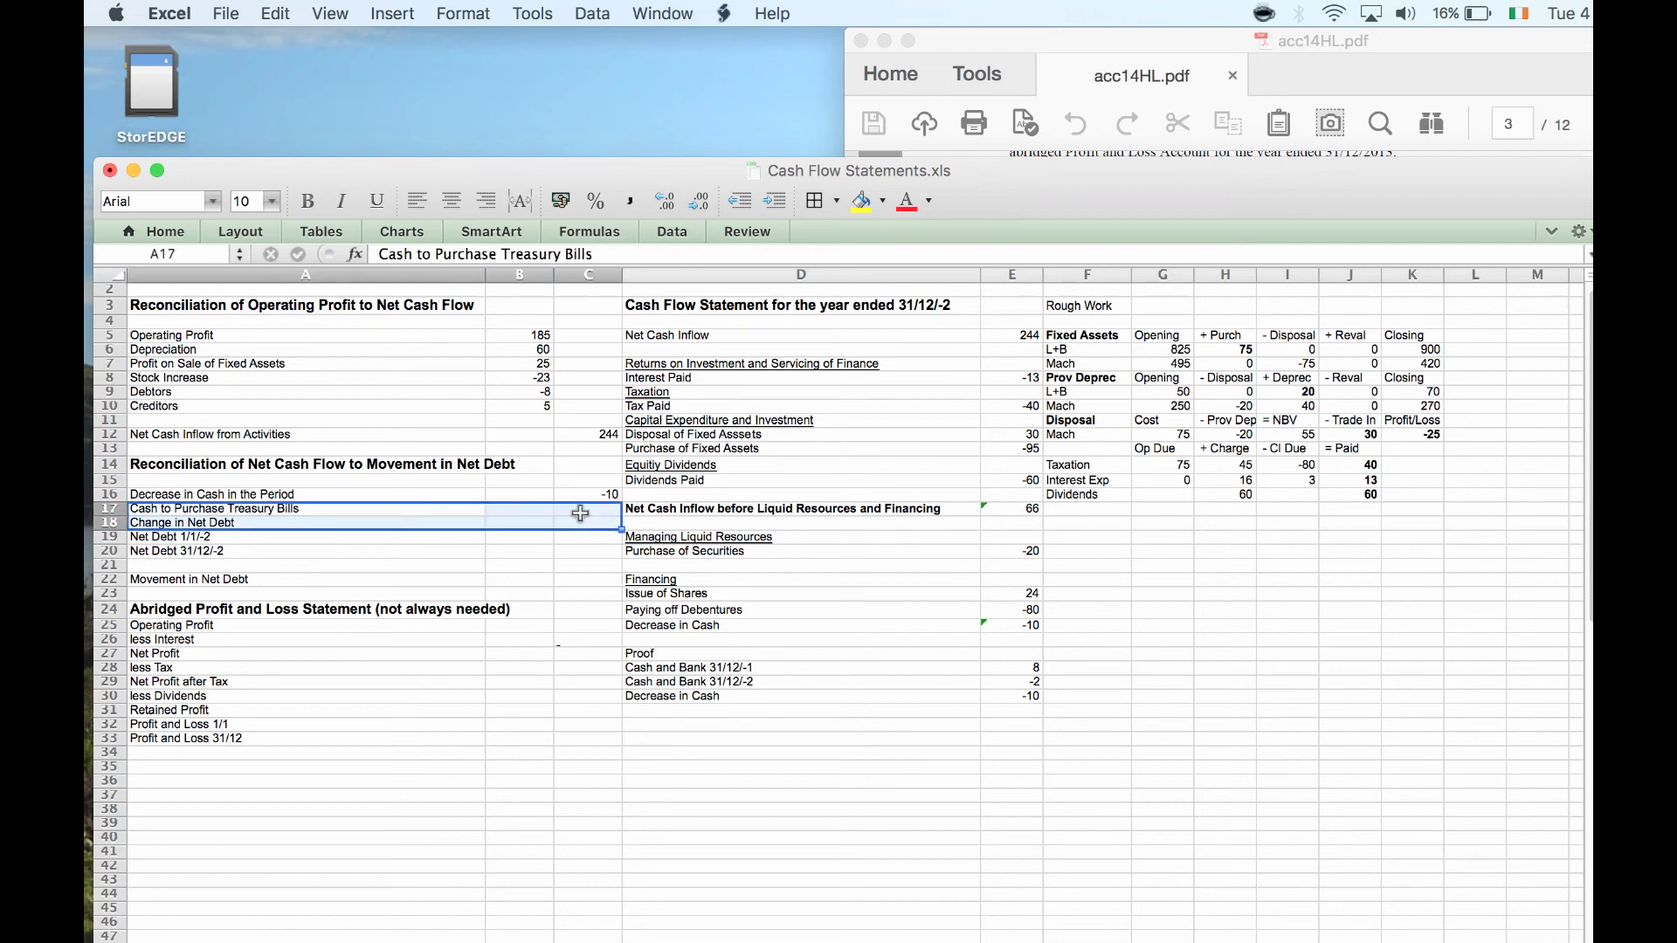
right_click(580, 513)
click(632, 642)
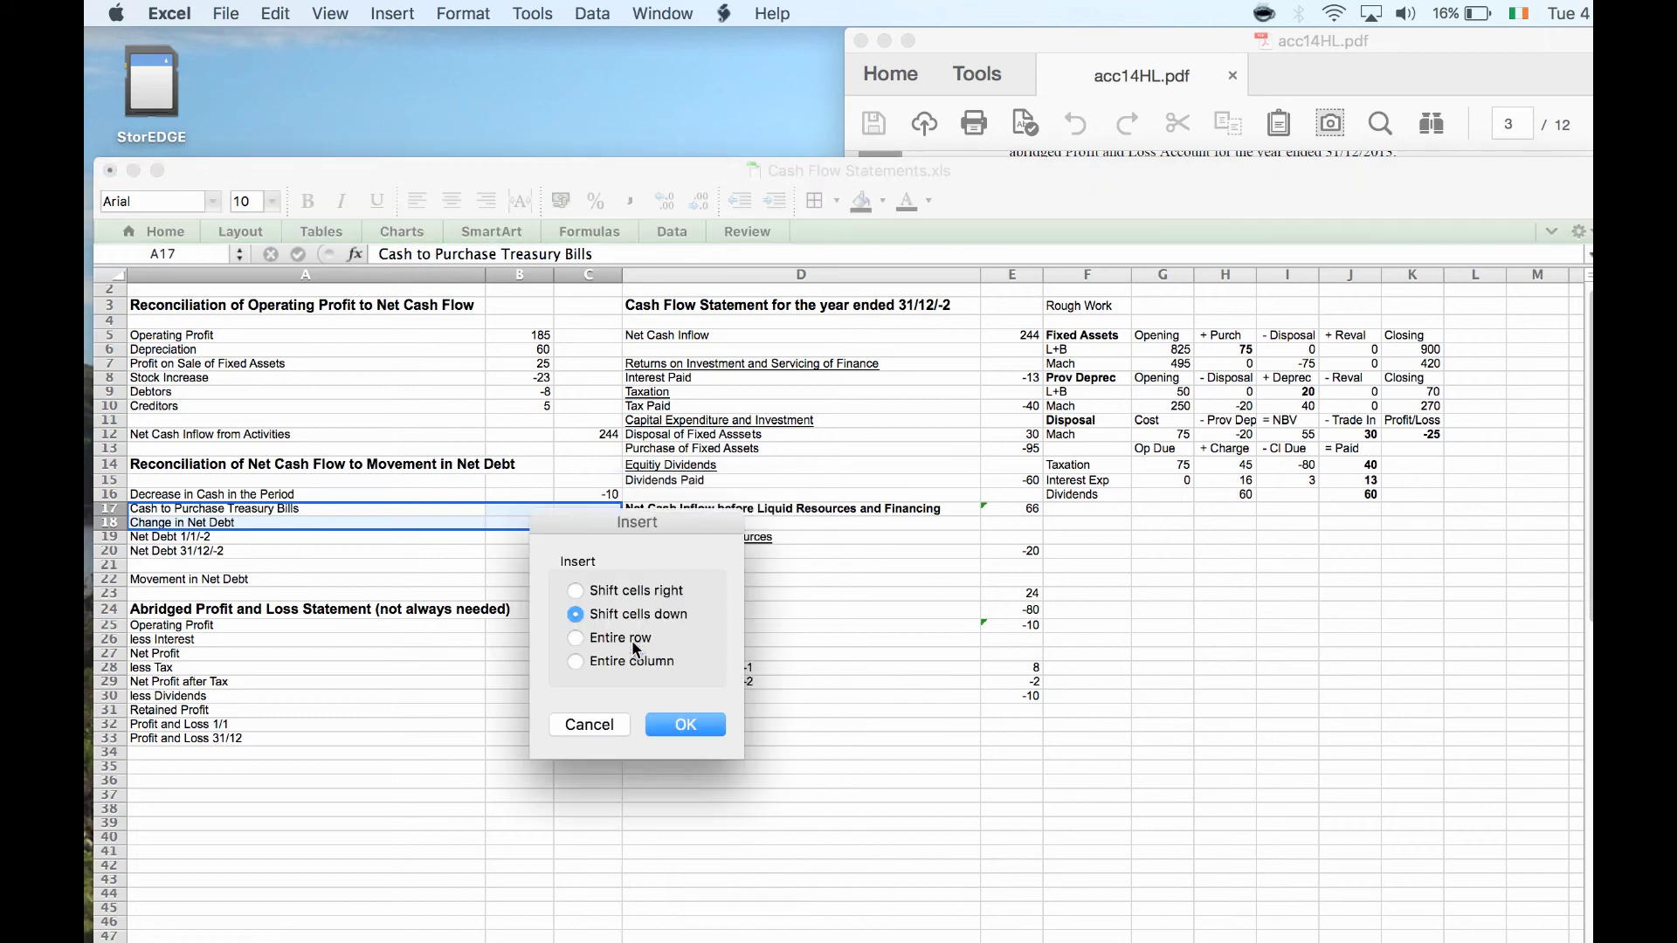
key(Return)
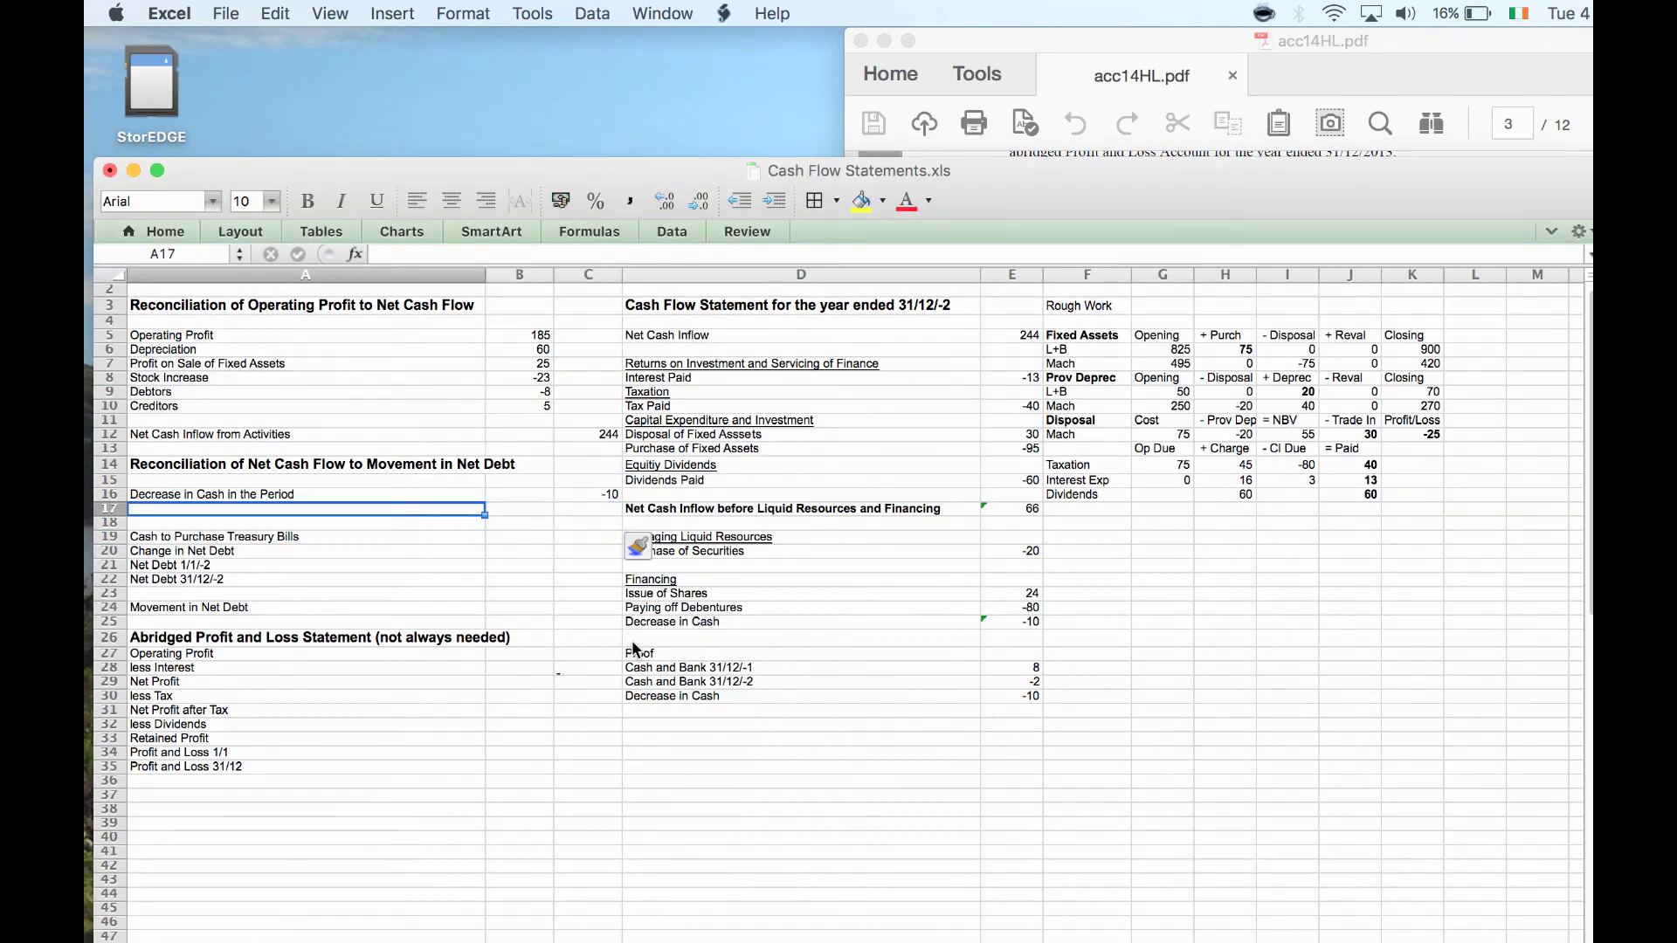
- Add a Redeemed Debenture line in A17 with 80 in C17
text(Redeemed)
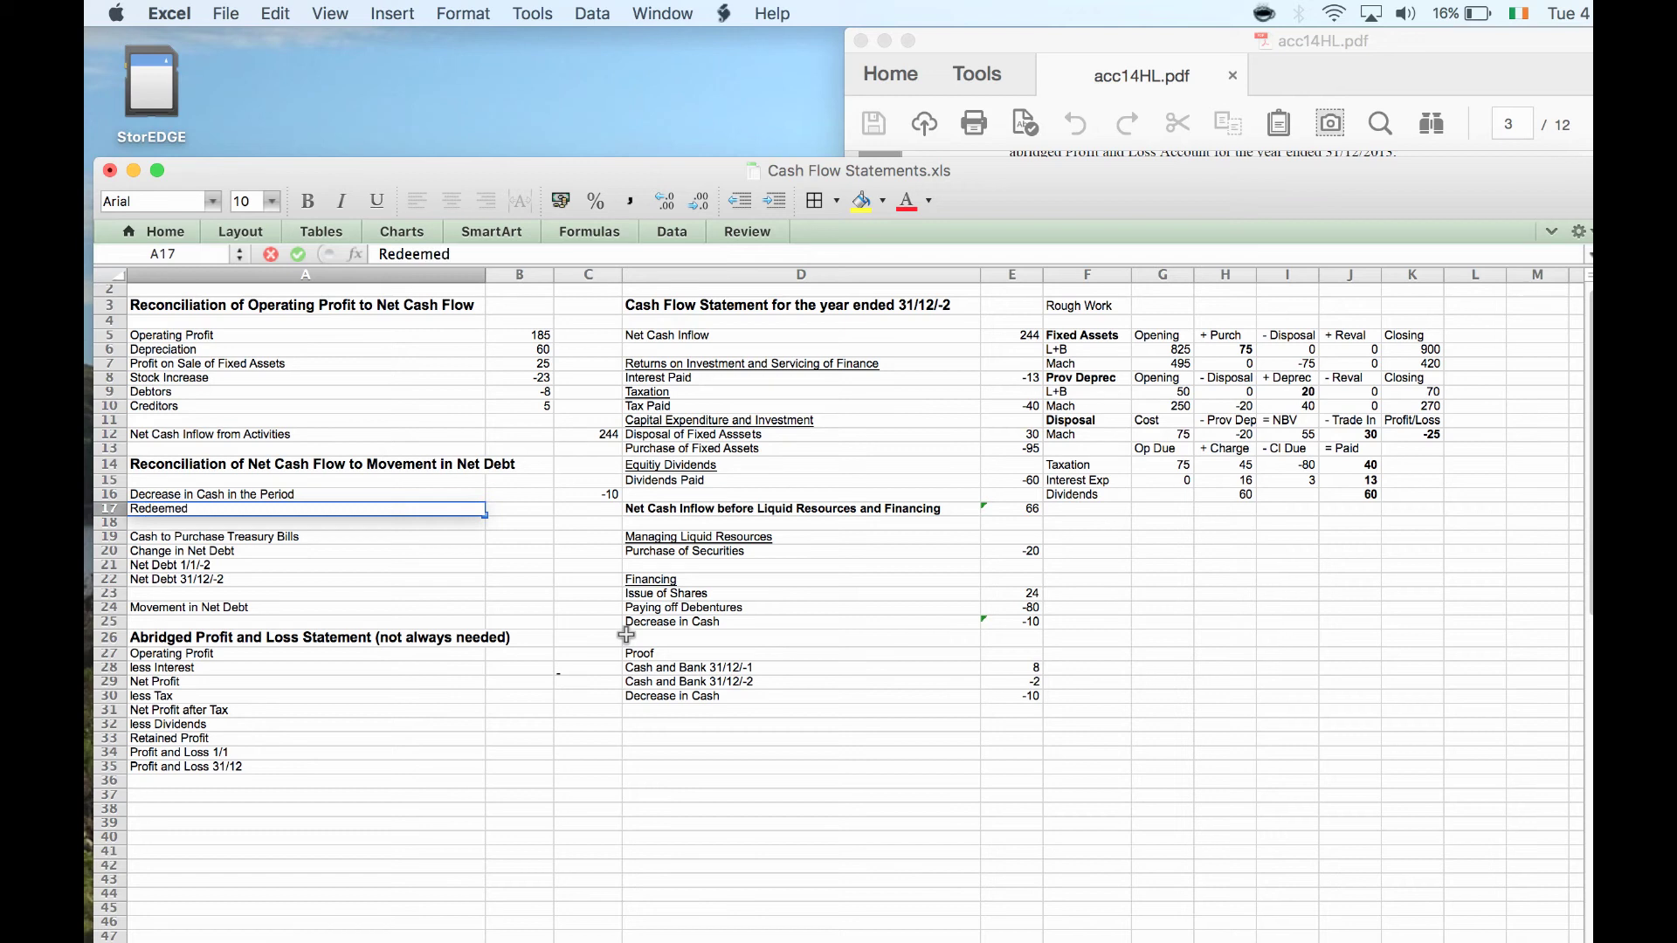
text( Debenture)
key(Tab)
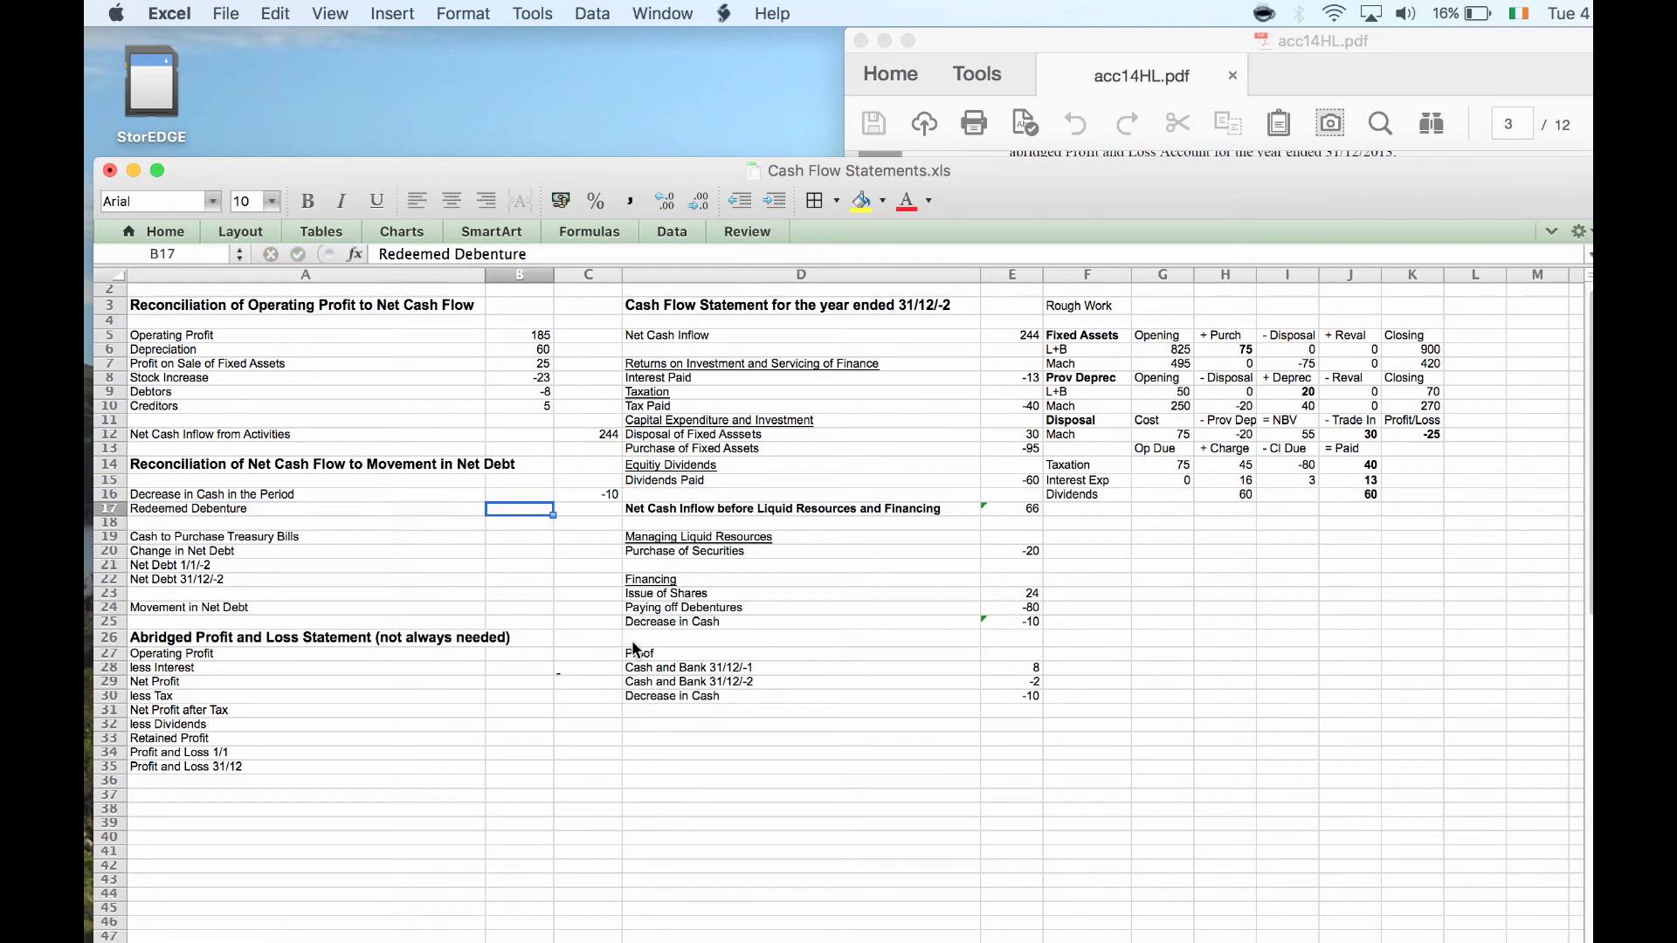
key(Tab)
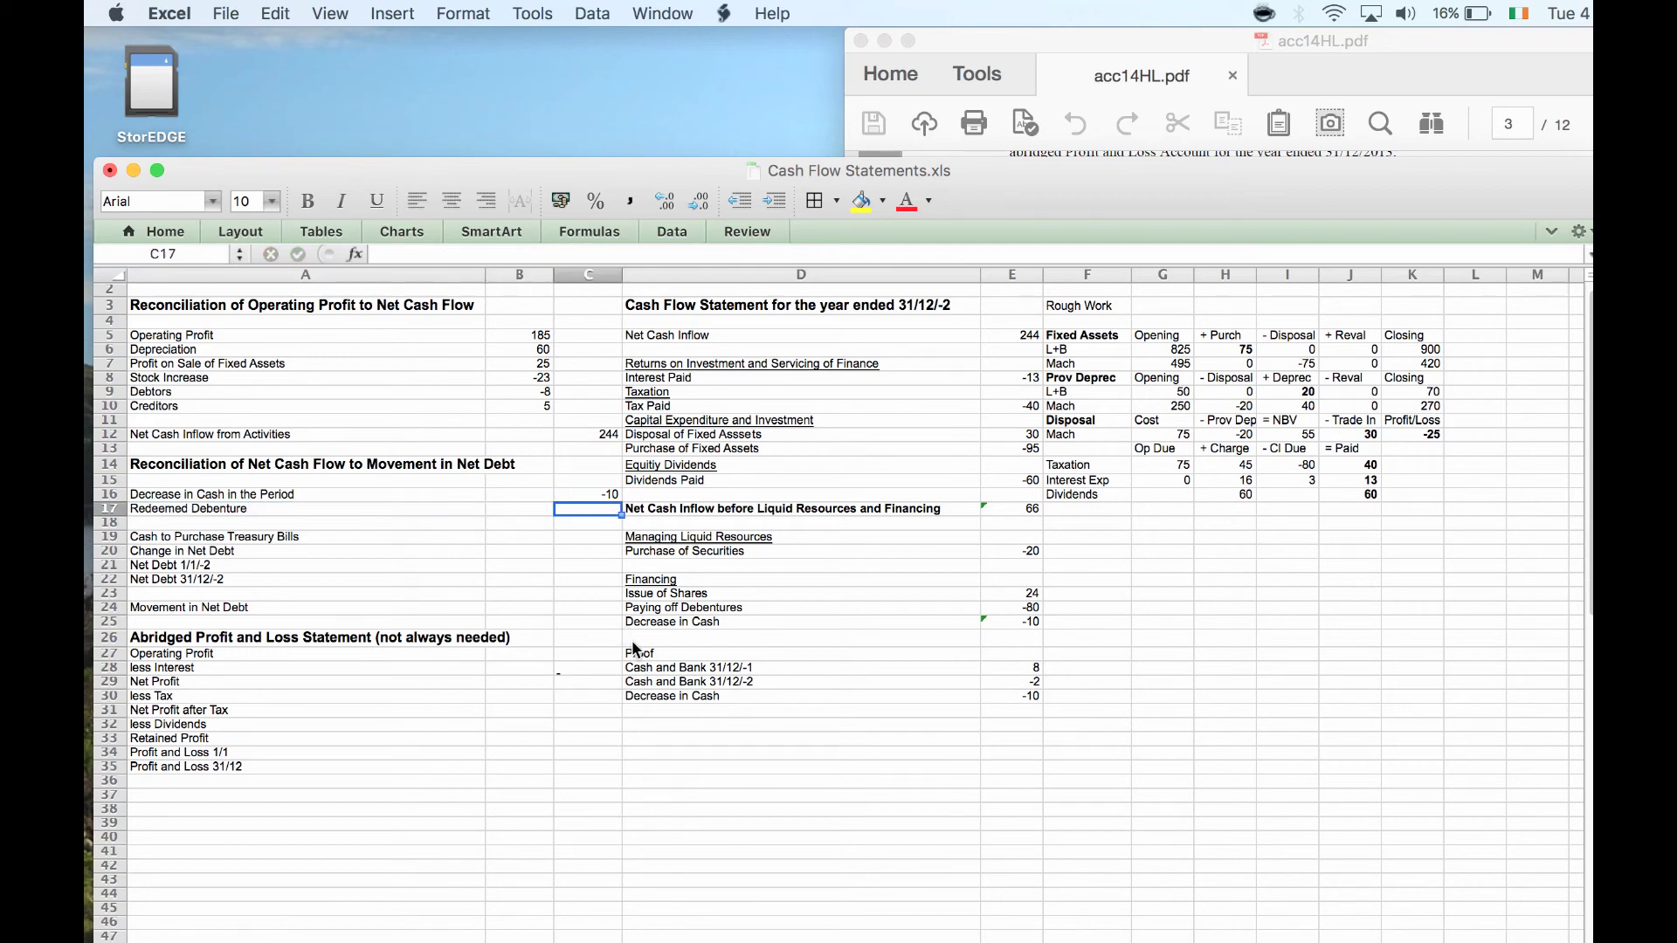
text(80)
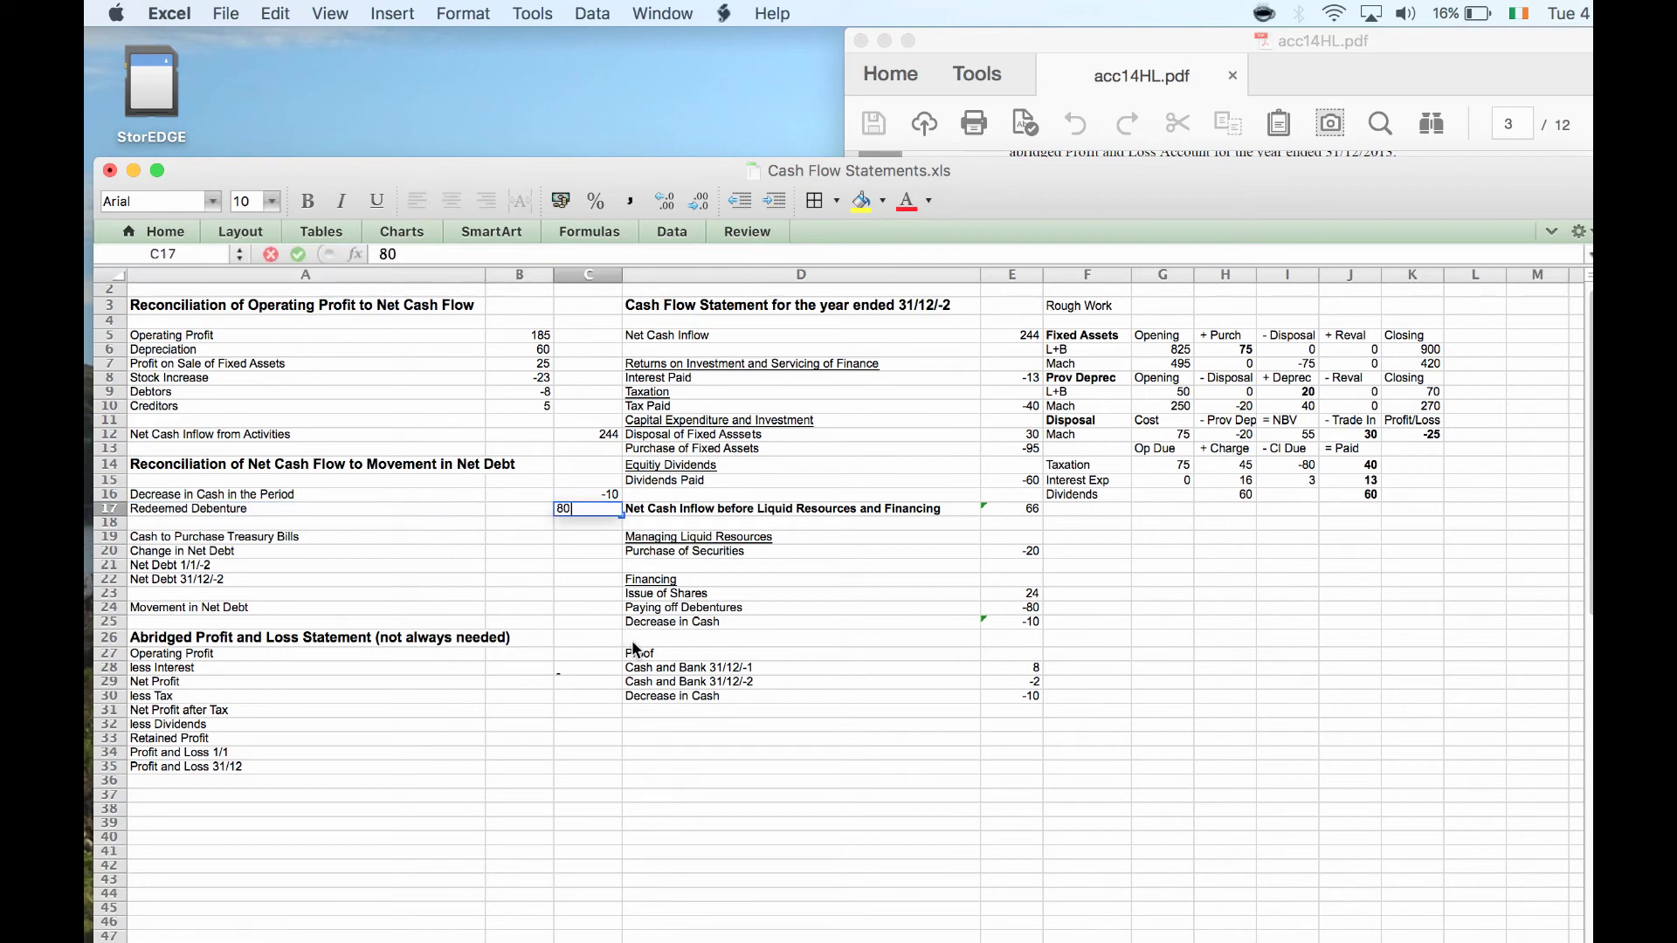
key(Return)
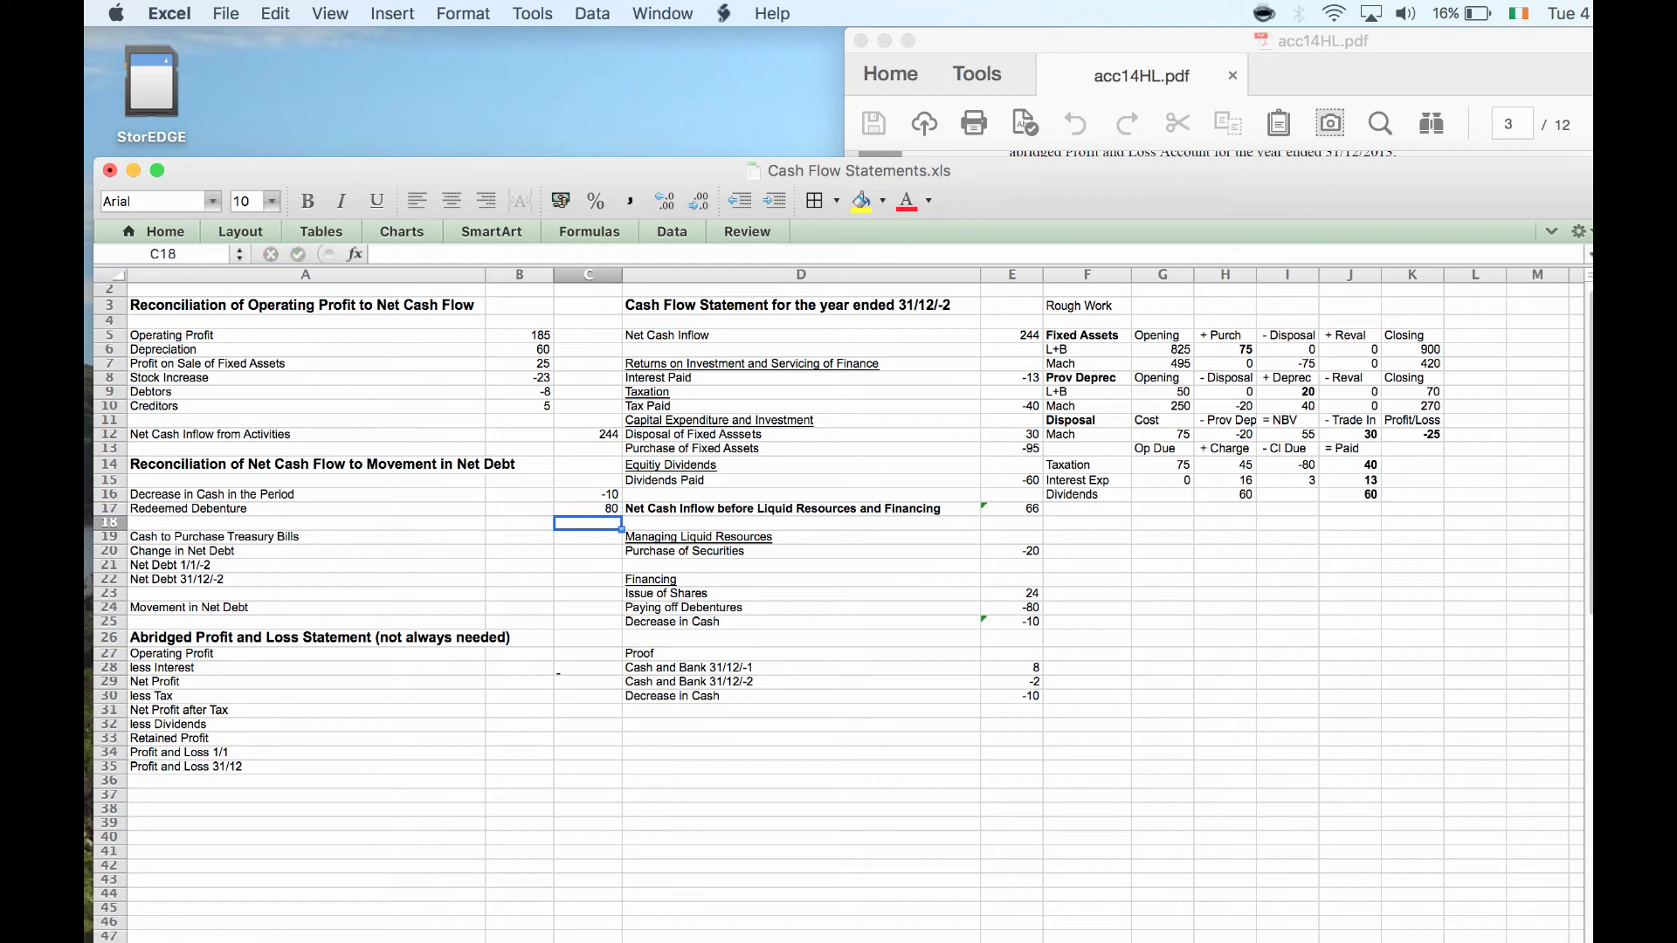
- After checking acc14HL.pdf, replace the Cash to Purchase Treasury Bills line with Purchase of Govt Securities in A18 and enter 20 in C18
key(super+Tab)
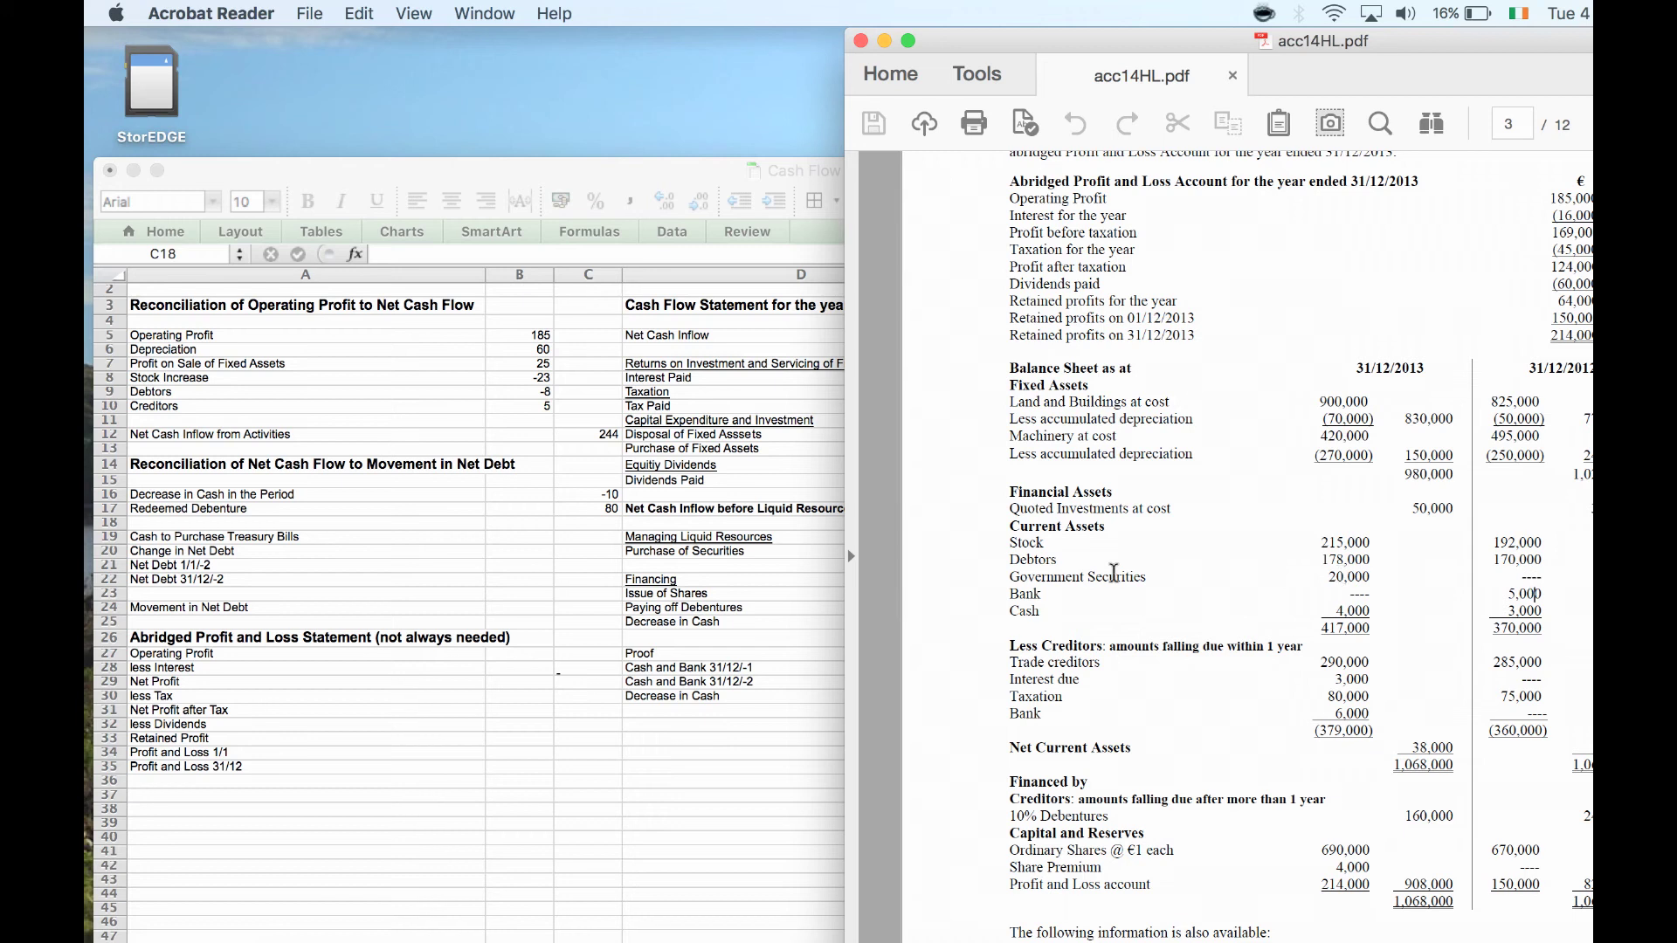
click(655, 583)
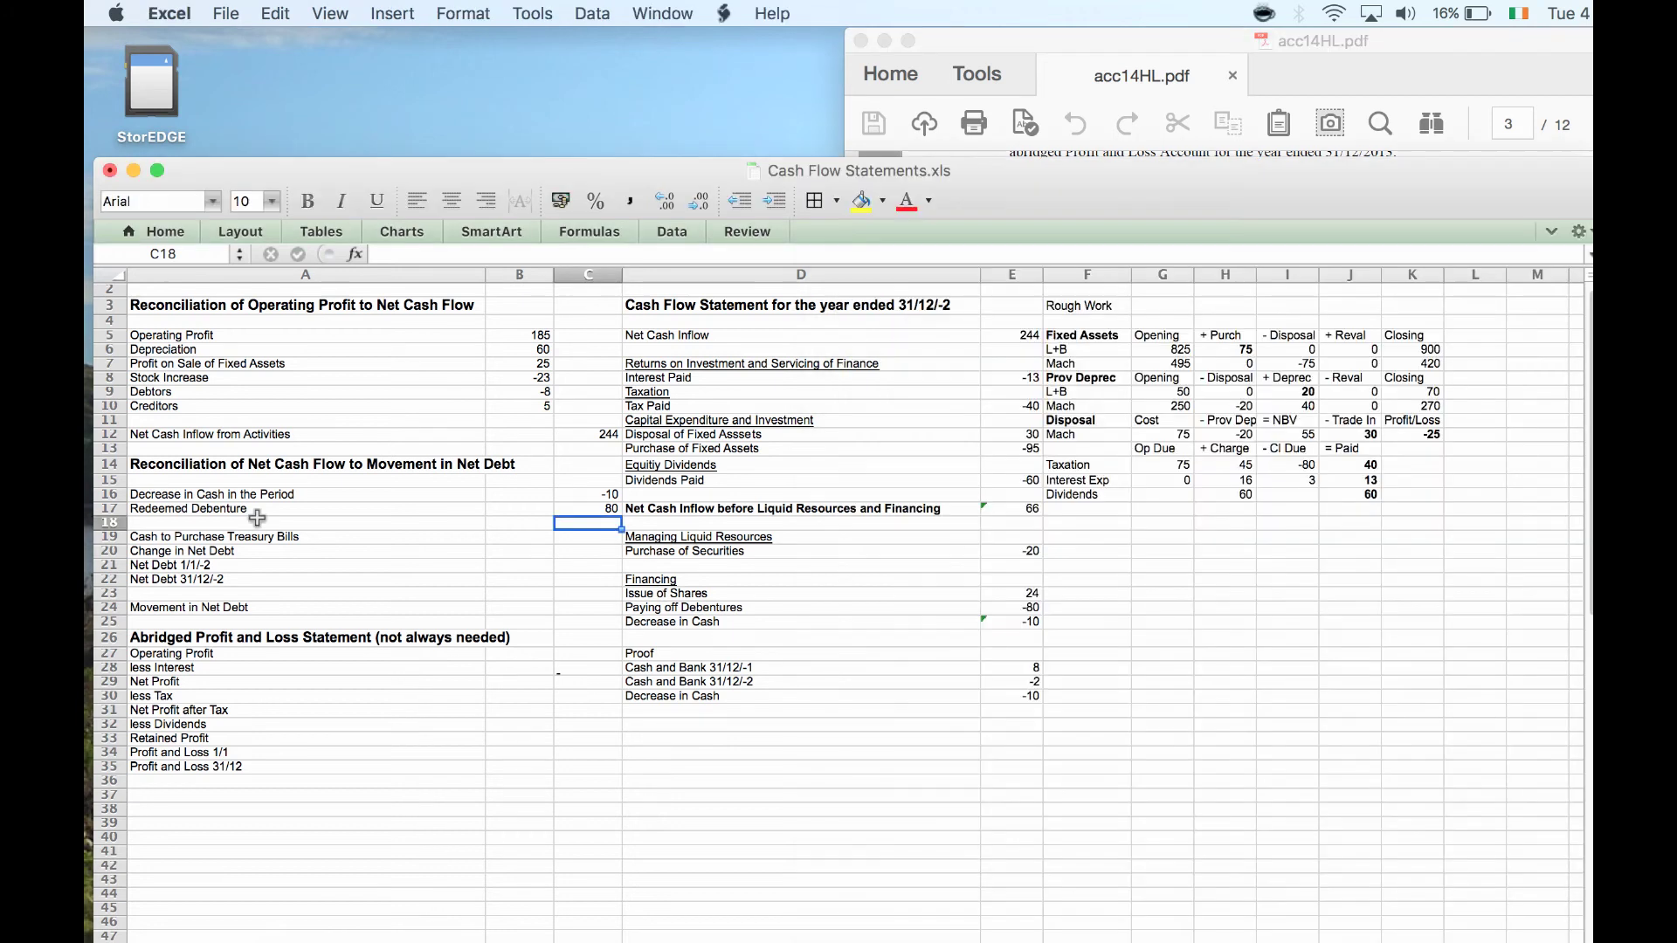
click(189, 510)
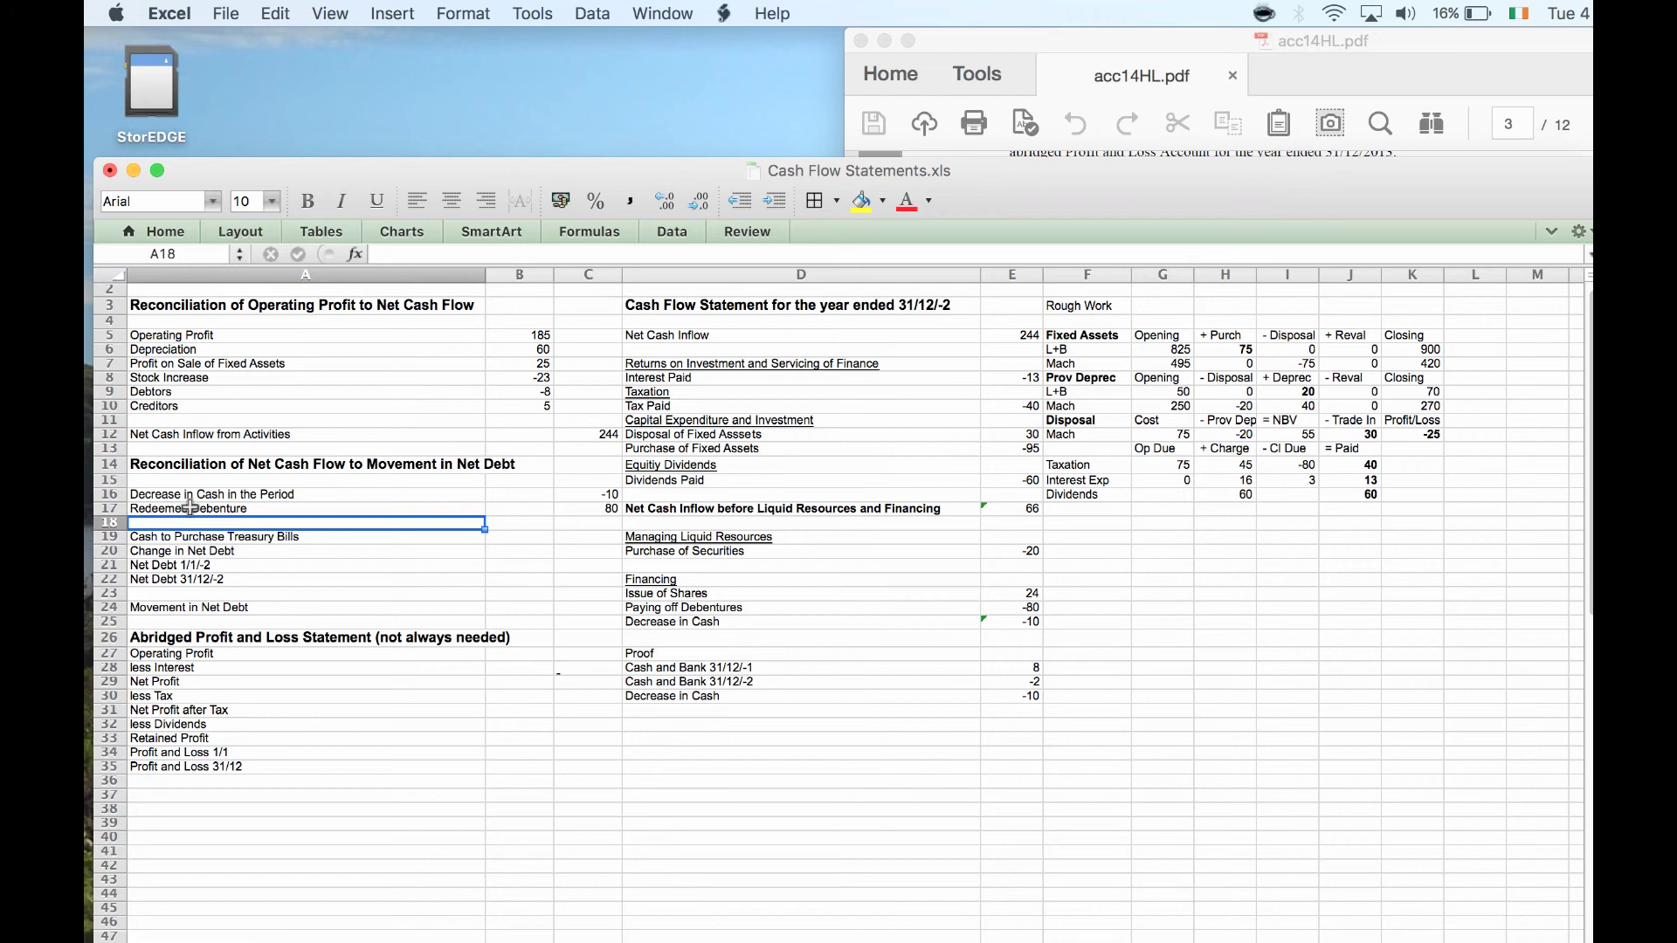
text(Purchase of Go)
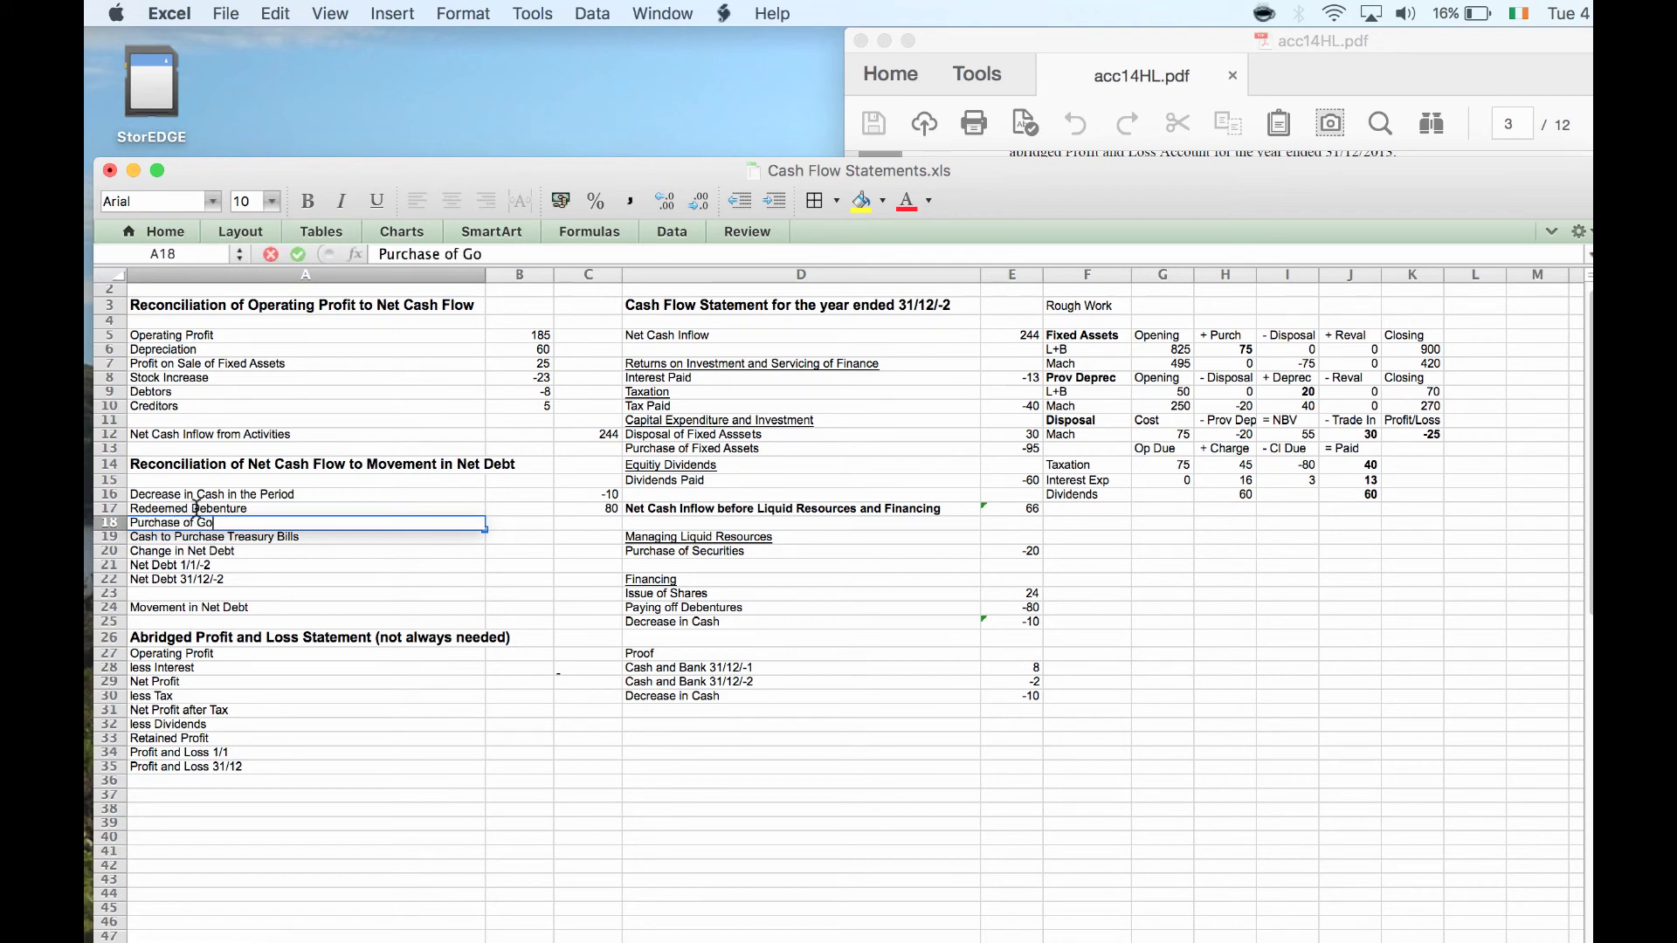
text(vt Securities)
key(Return)
key(Delete)
key(Up)
key(Right)
key(Right)
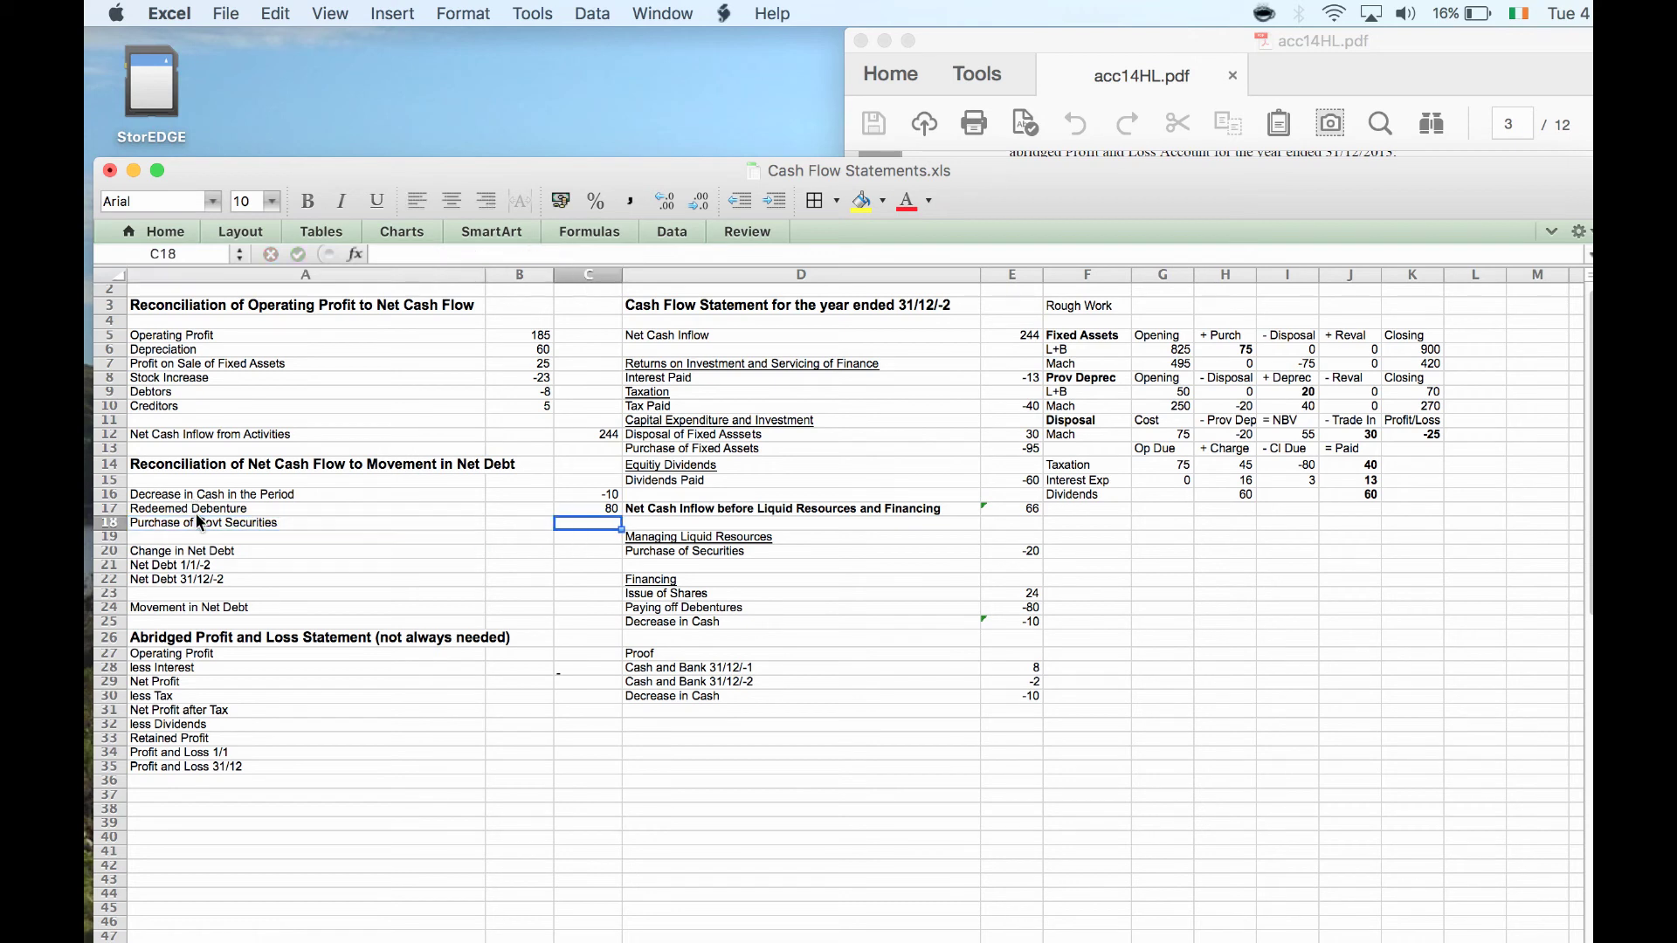
text(20)
key(Return)
- Try to total the net debt changes for Change in Net Debt in C20
key(Down)
text(=sUM)
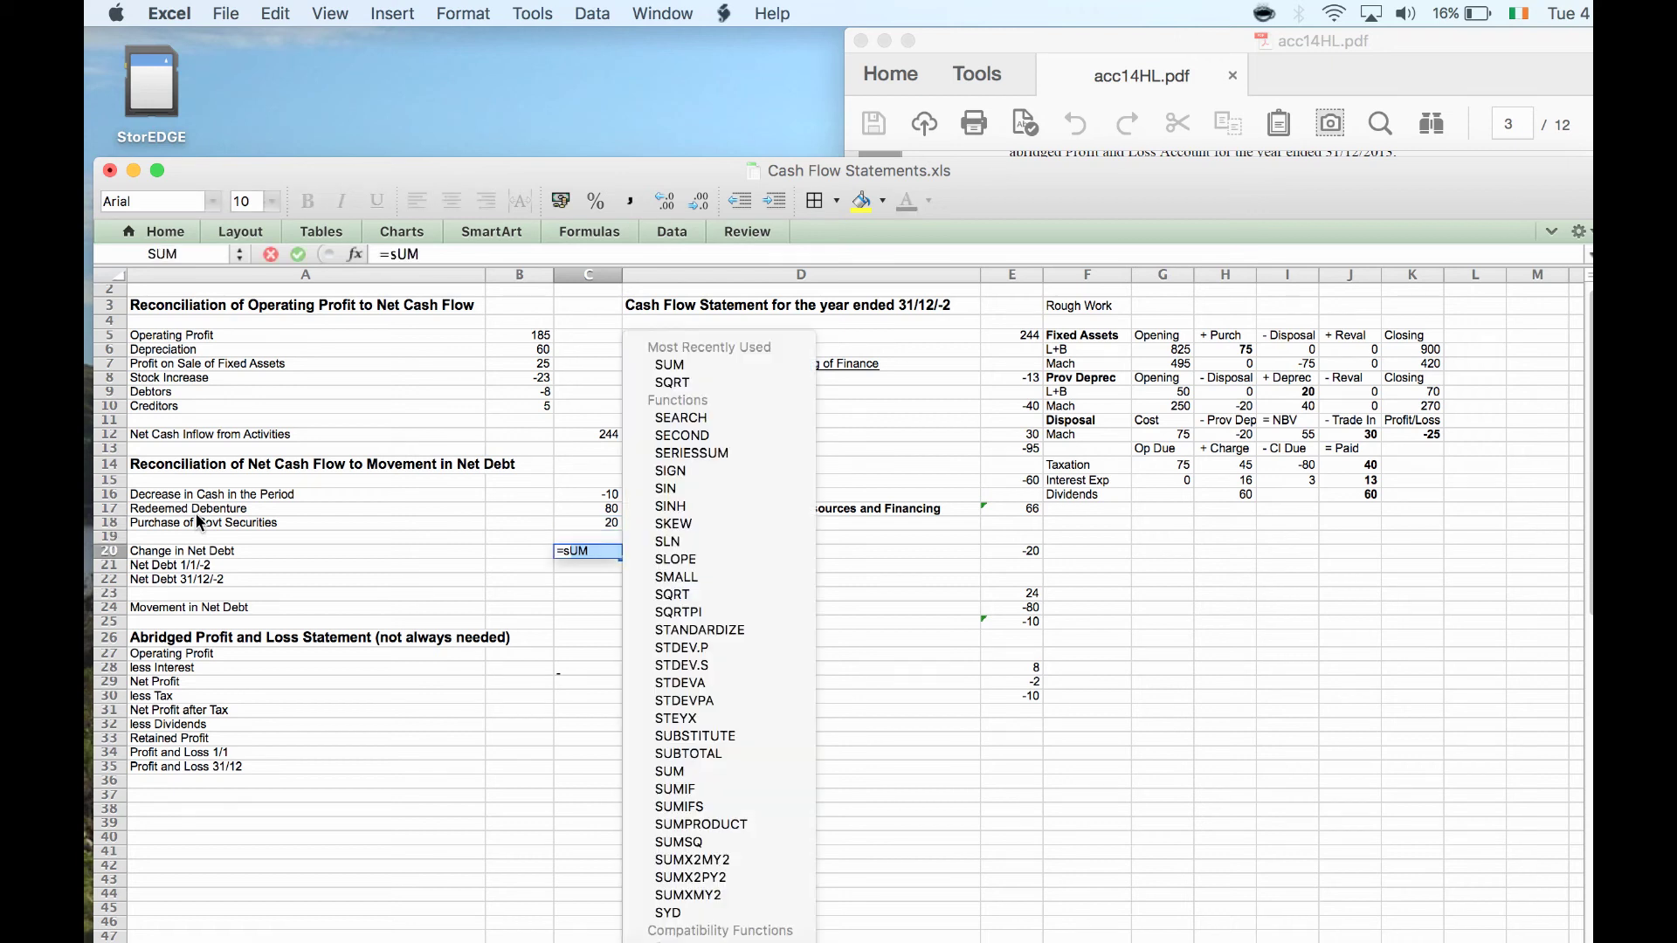
key(BackSpace)
key(BackSpace)
text(u,()
key(Up)
key(Up)
key(Up)
key(Up)
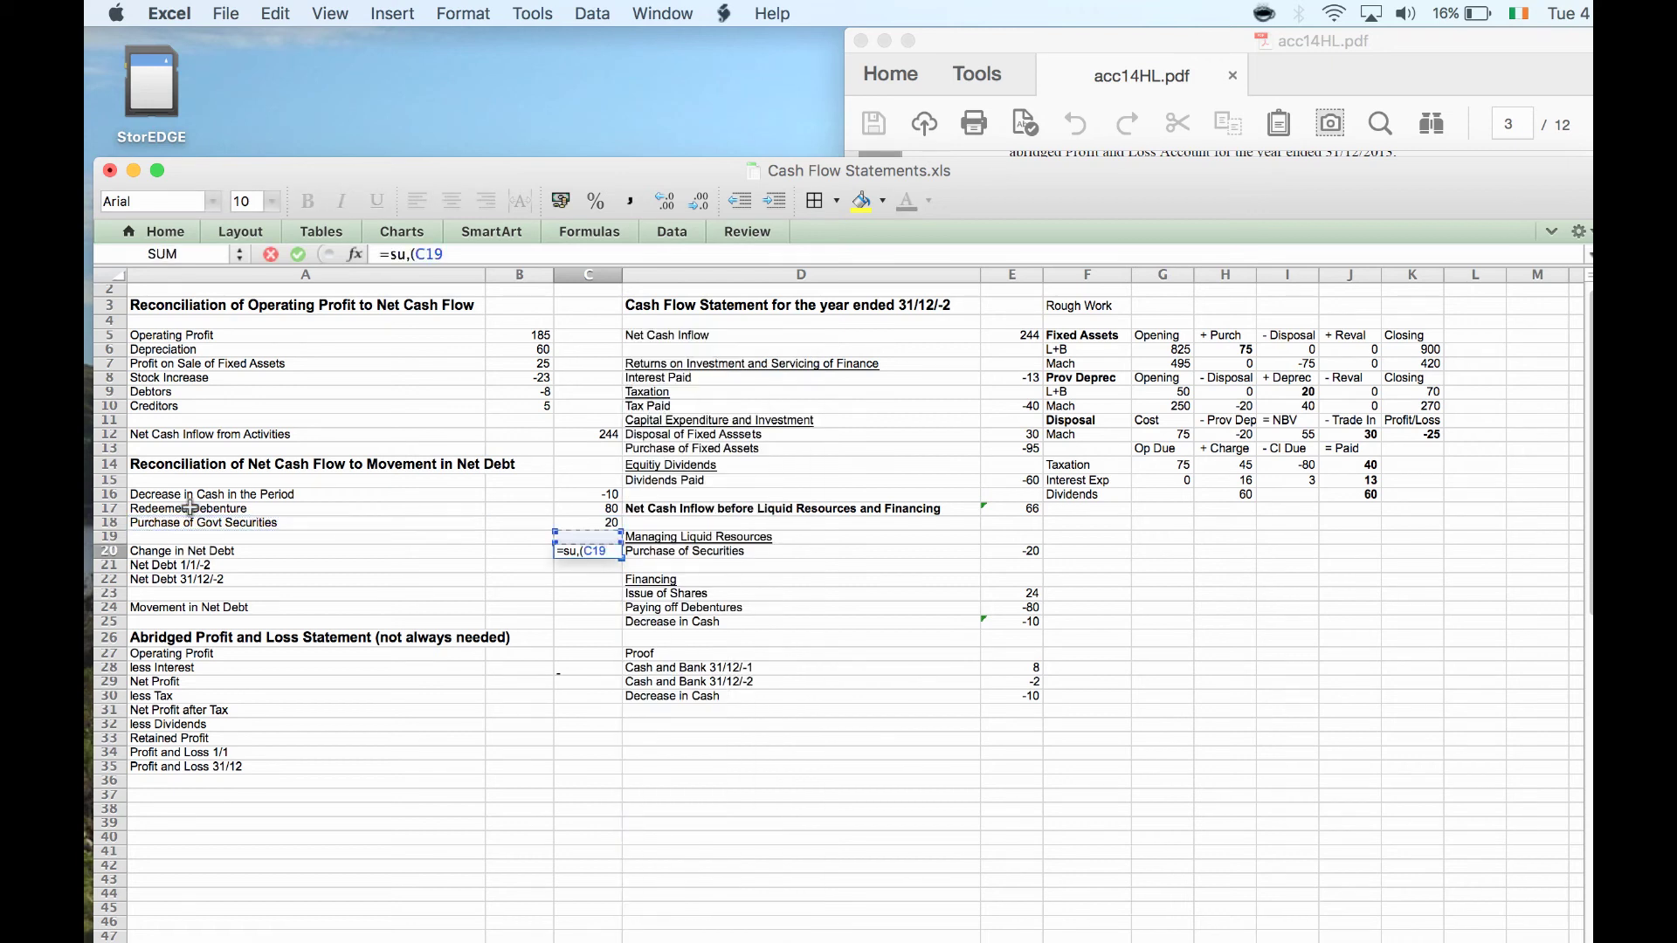
key(shift+Down)
key(shift+Down)
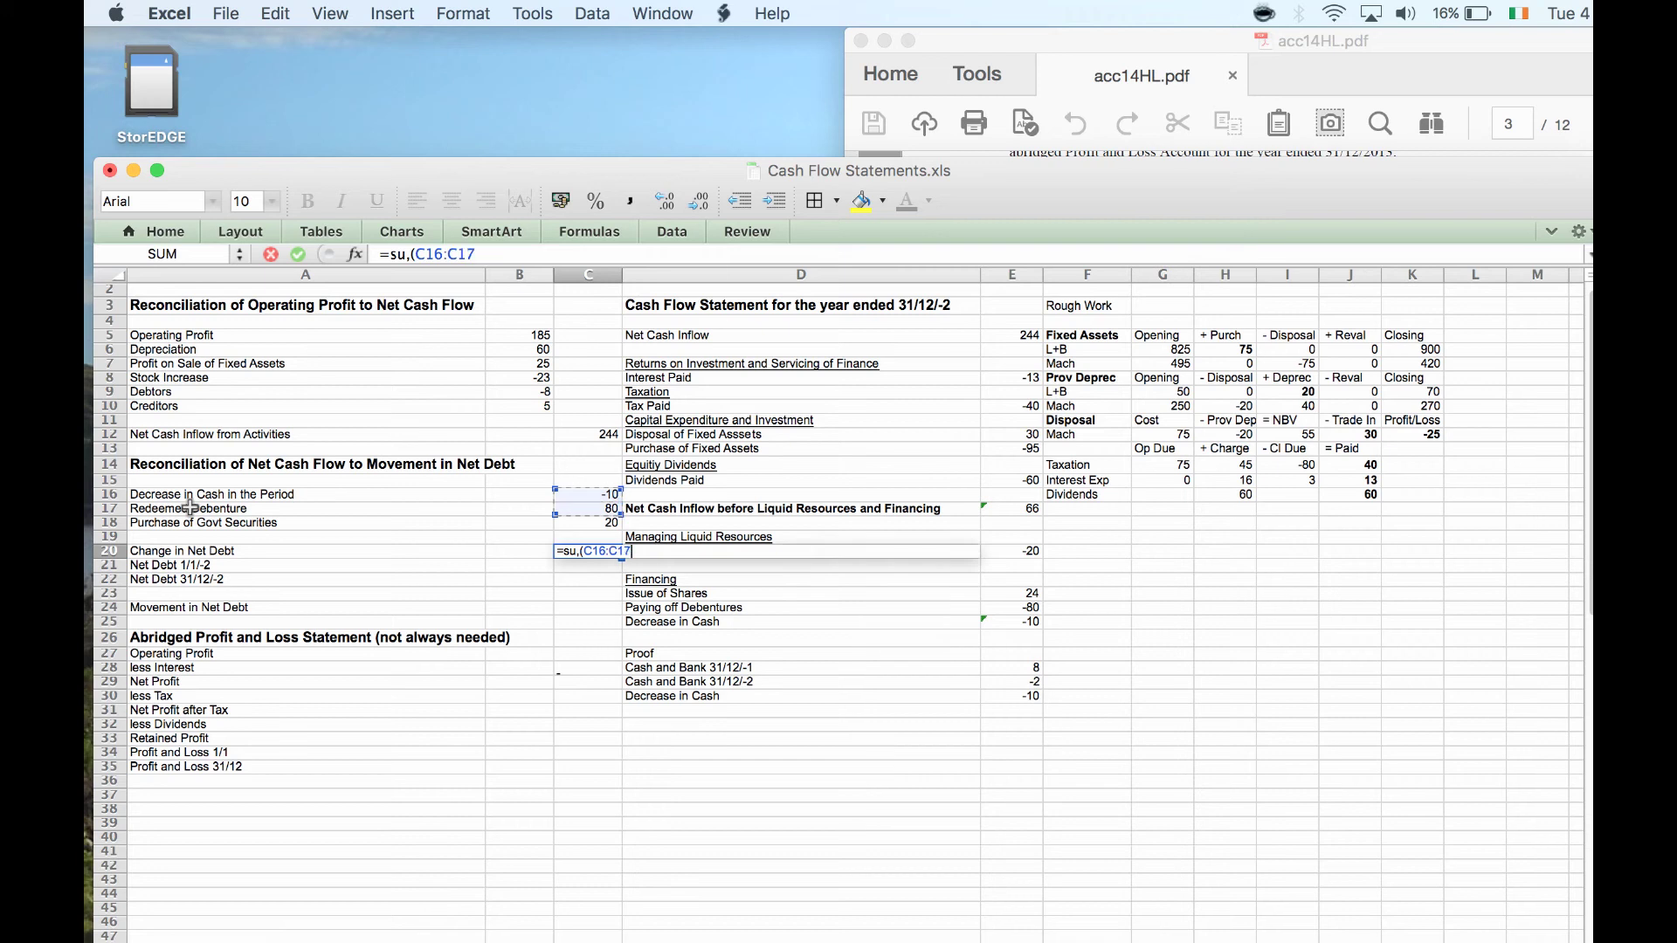
key(Return)
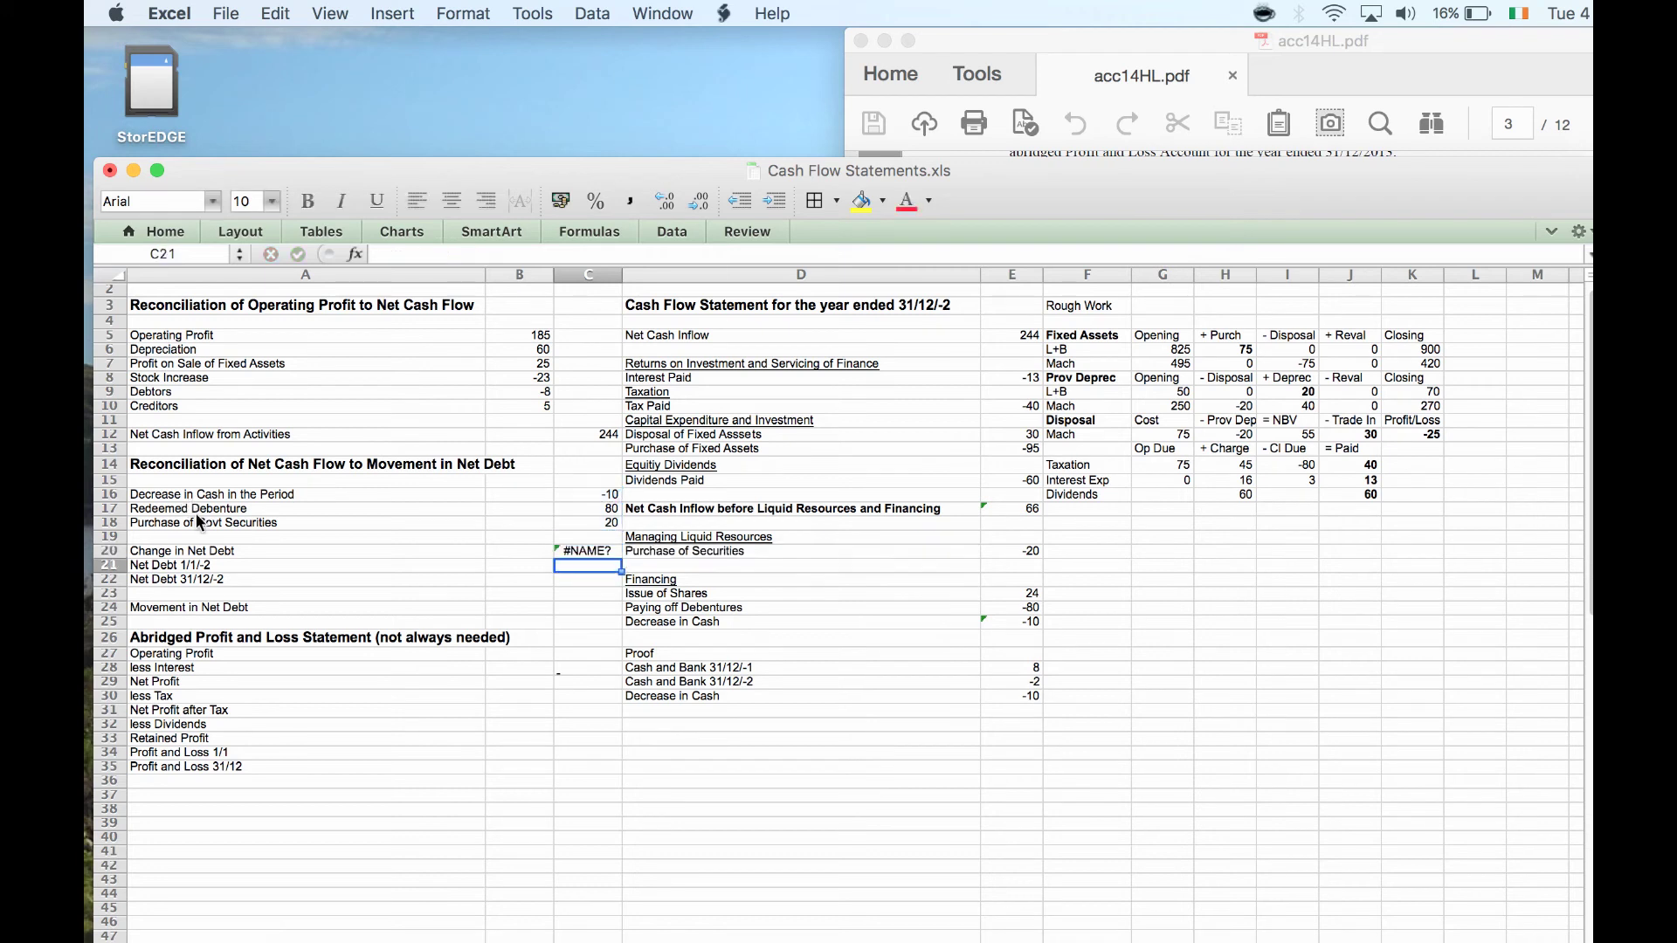
- Calculate Change in Net Debt in C20 as the sum of C16:C18
key(Up)
text(=sUM)
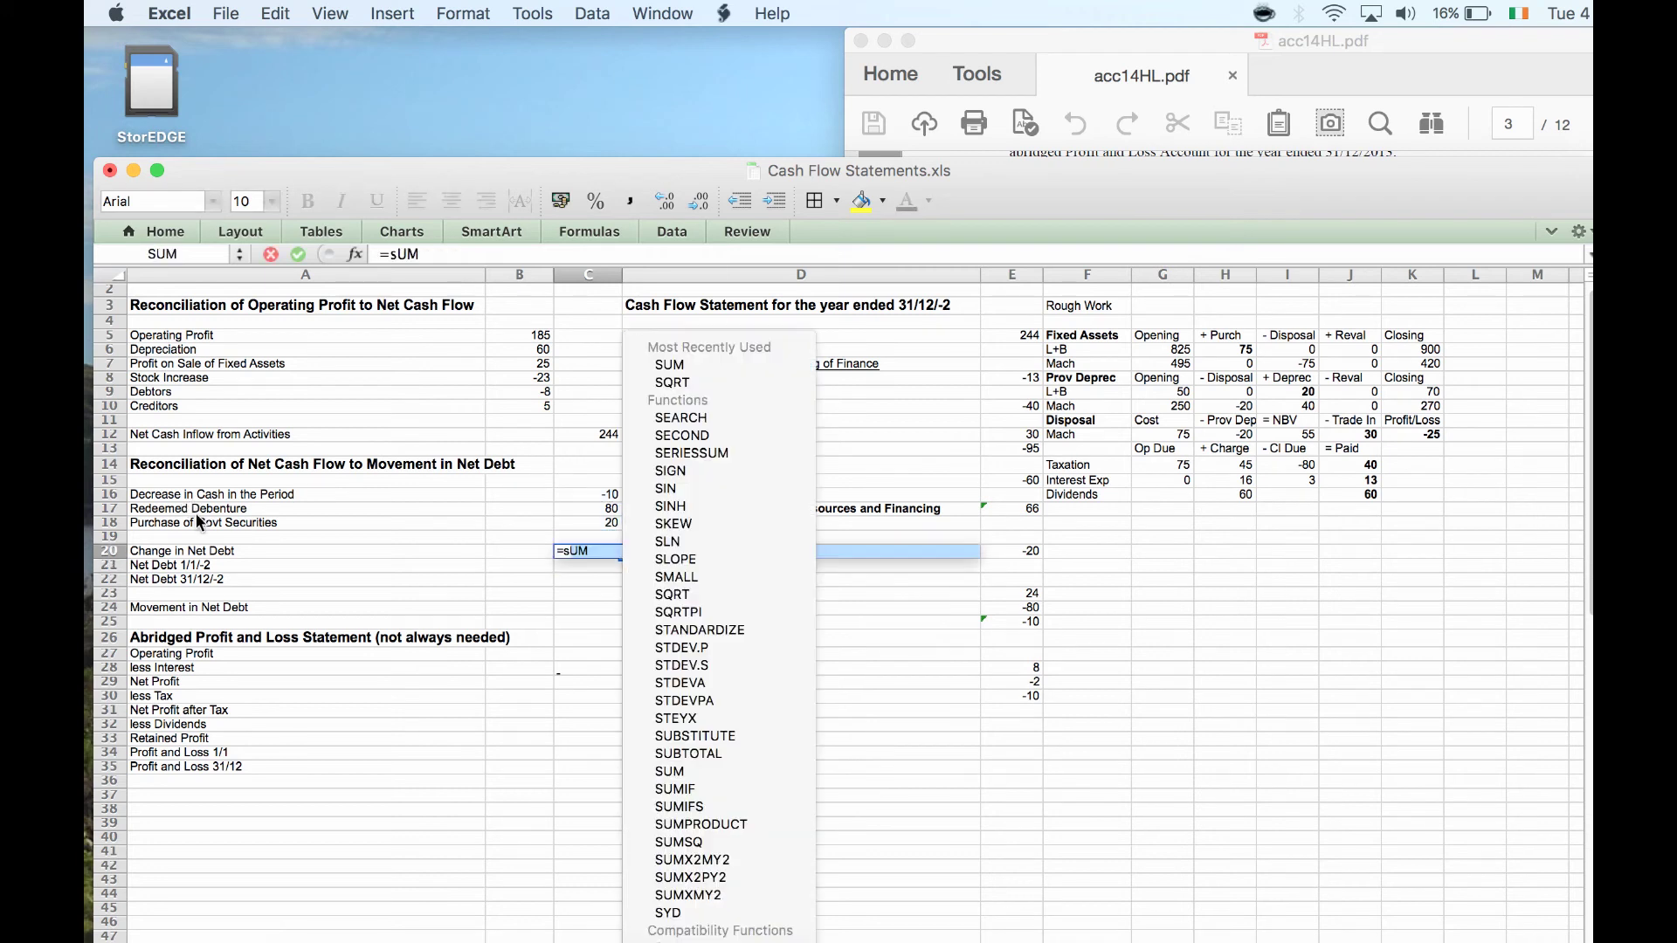
key(BackSpace)
key(BackSpace)
text(um()
key(Up)
key(Up)
key(Up)
key(Up)
key(shift+Down)
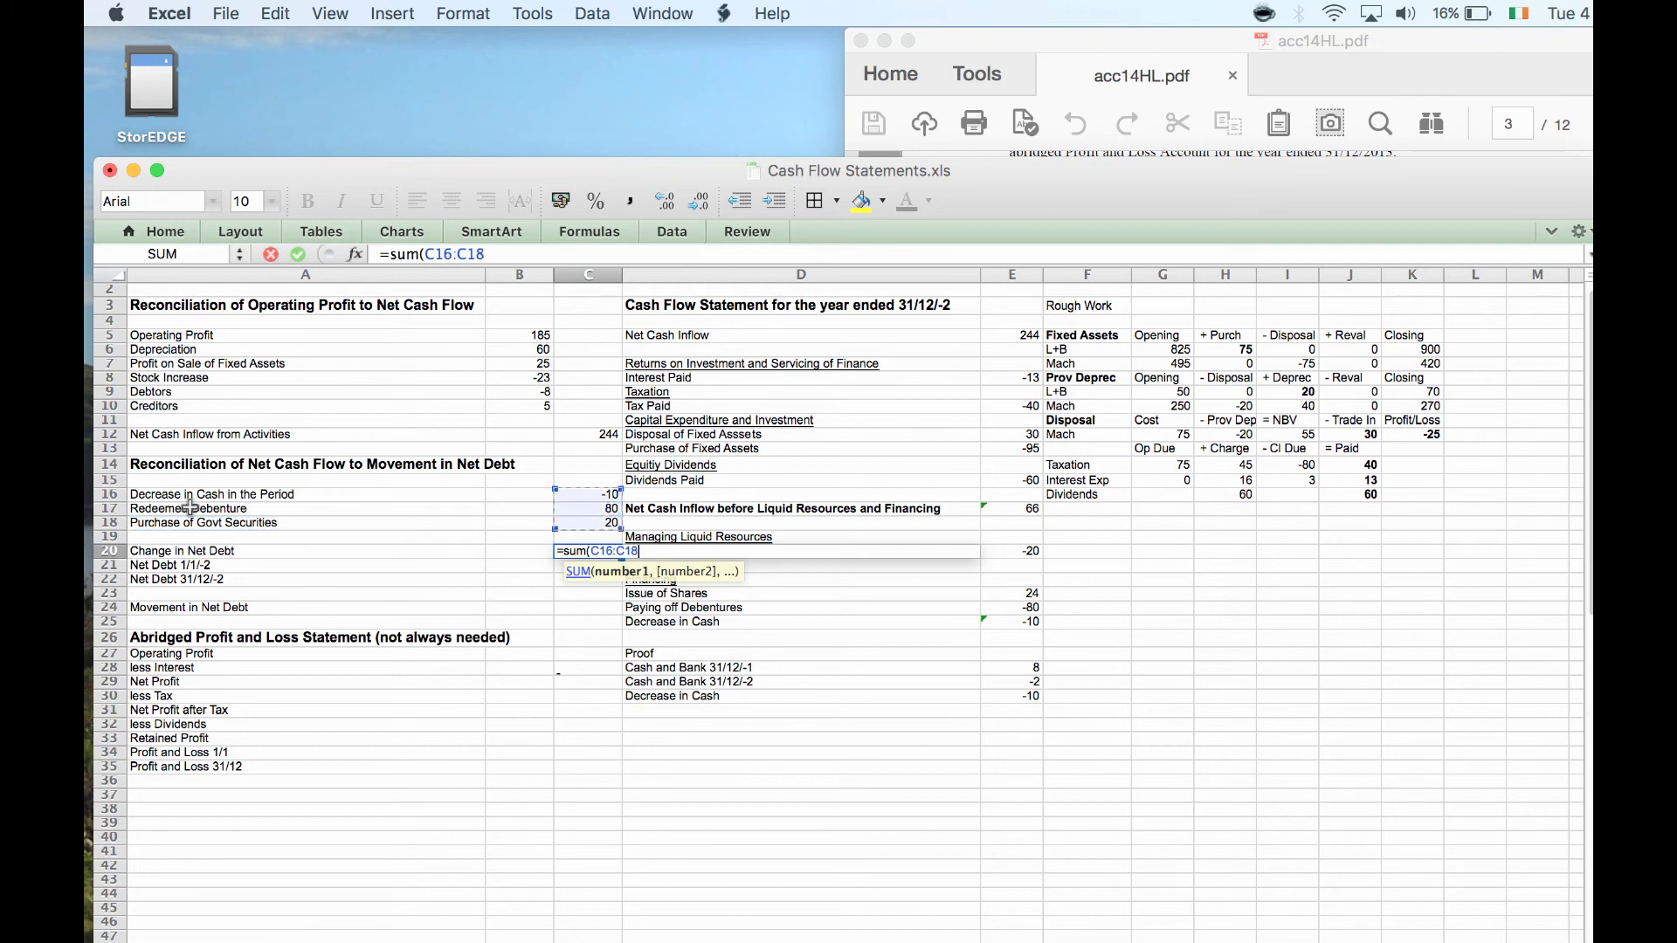
key(Return)
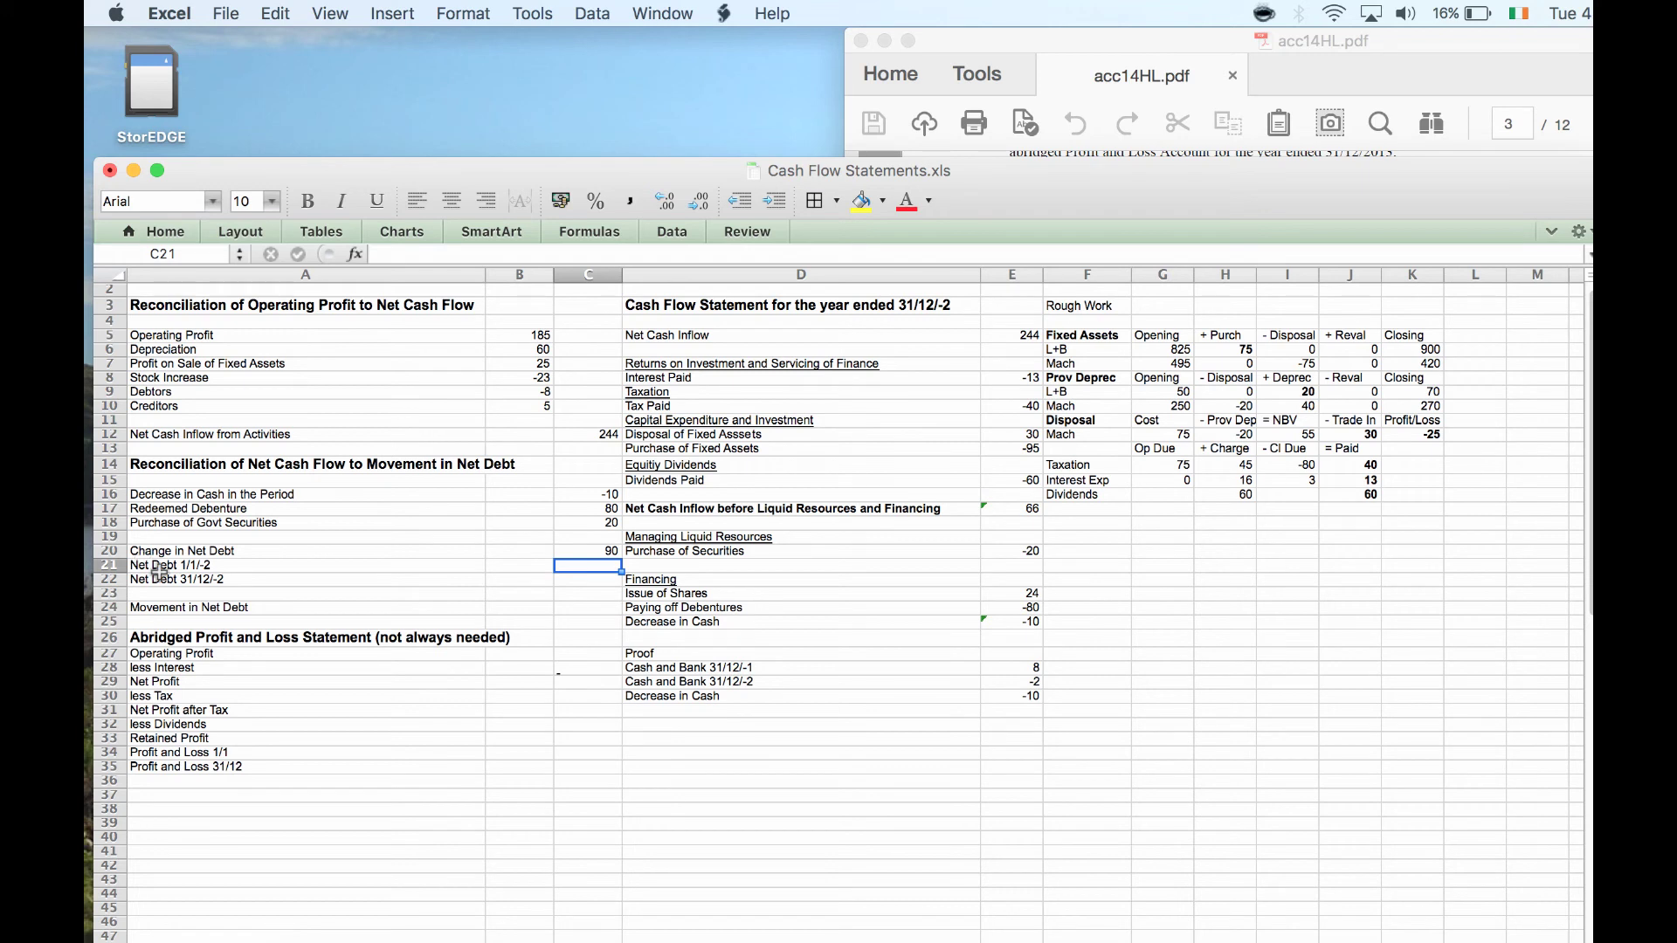
- Narrow the Cash Flow Statements workbook window to show the acc14HL.pdf balance sheet beside it
key(super+Tab)
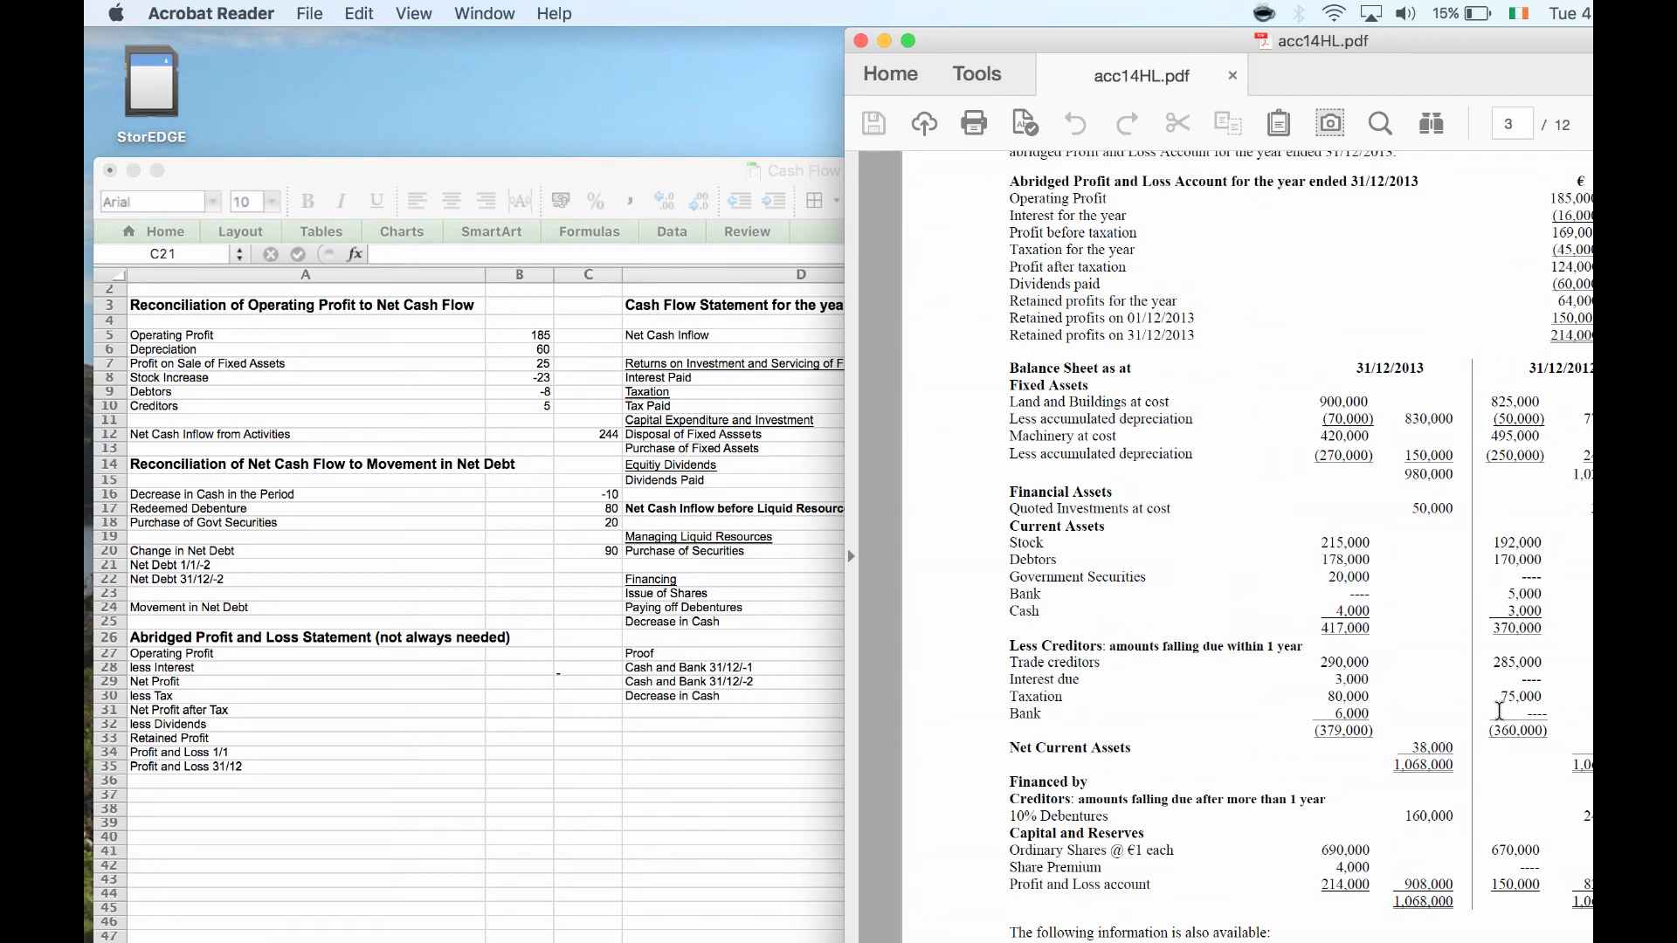
click(710, 780)
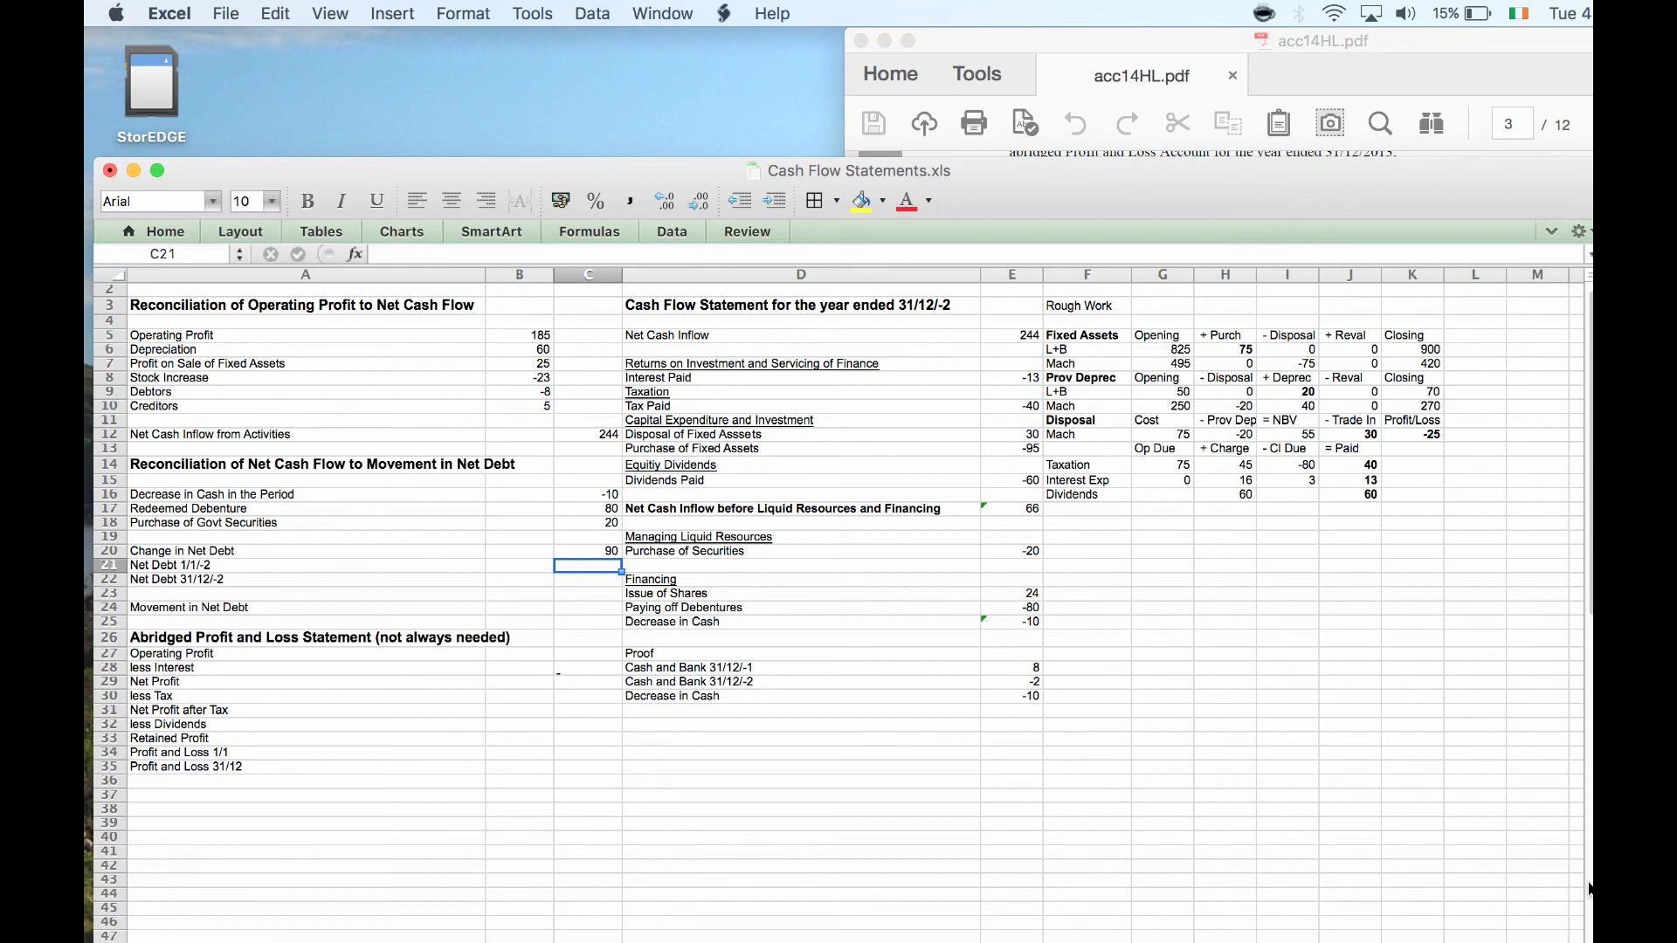
drag(1026, 780, 748, 752)
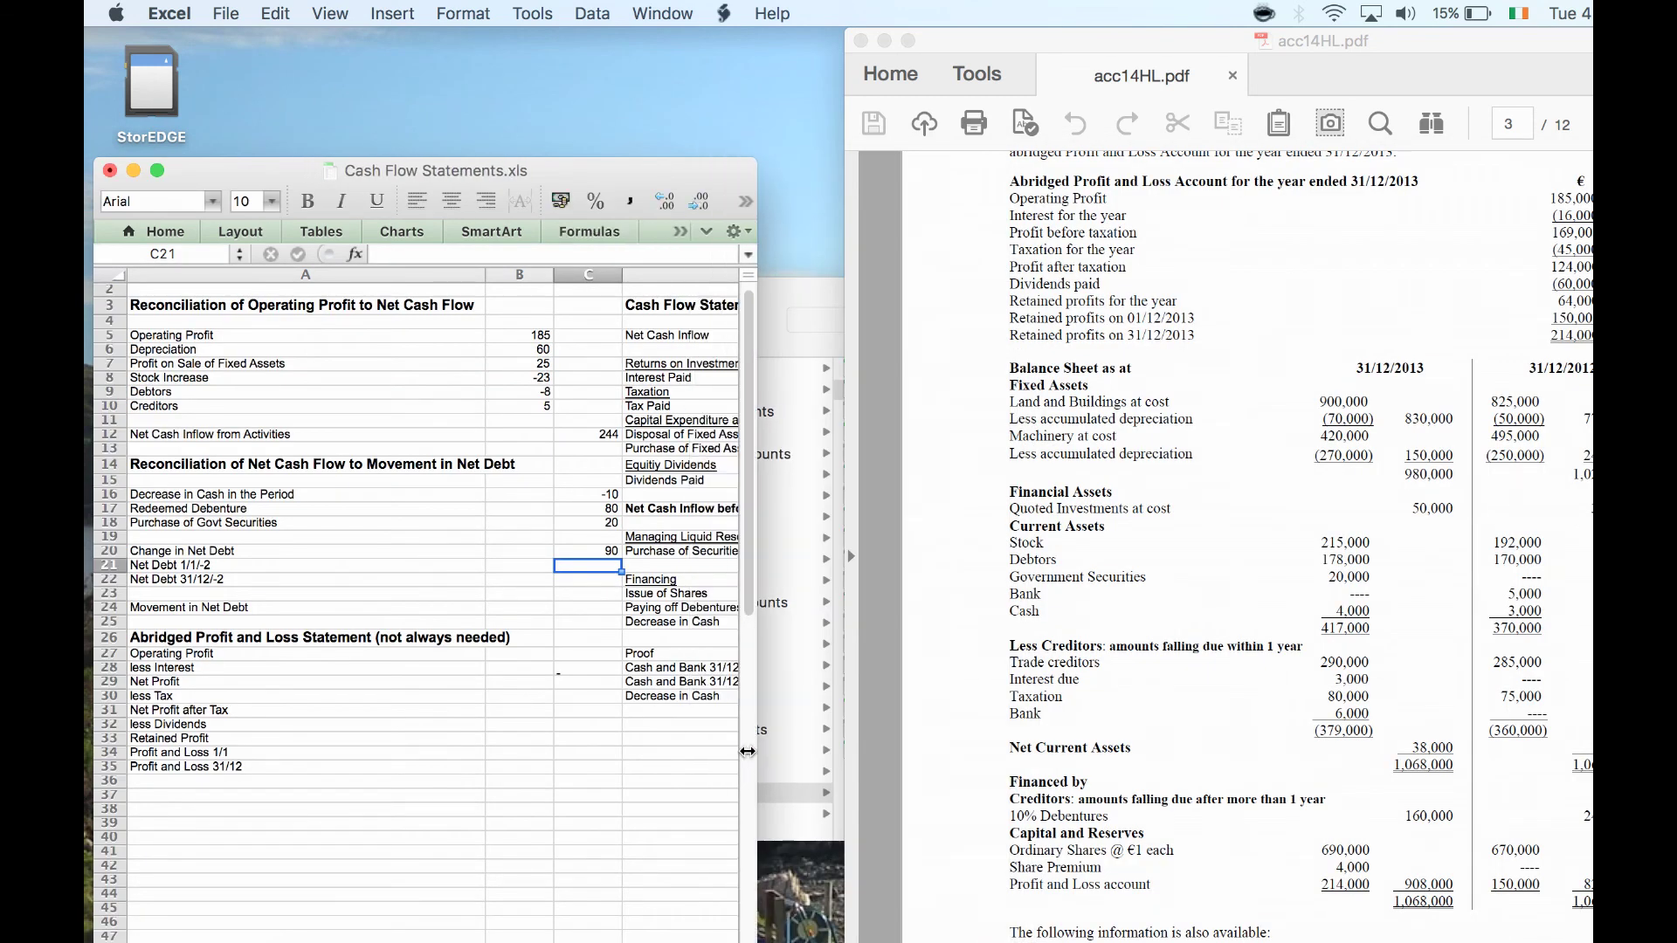
- Using the 2012 debentures, cash and bank figures, enter =-240+3+5 for Net Debt 1/1/-2 in C21
text(=-240)
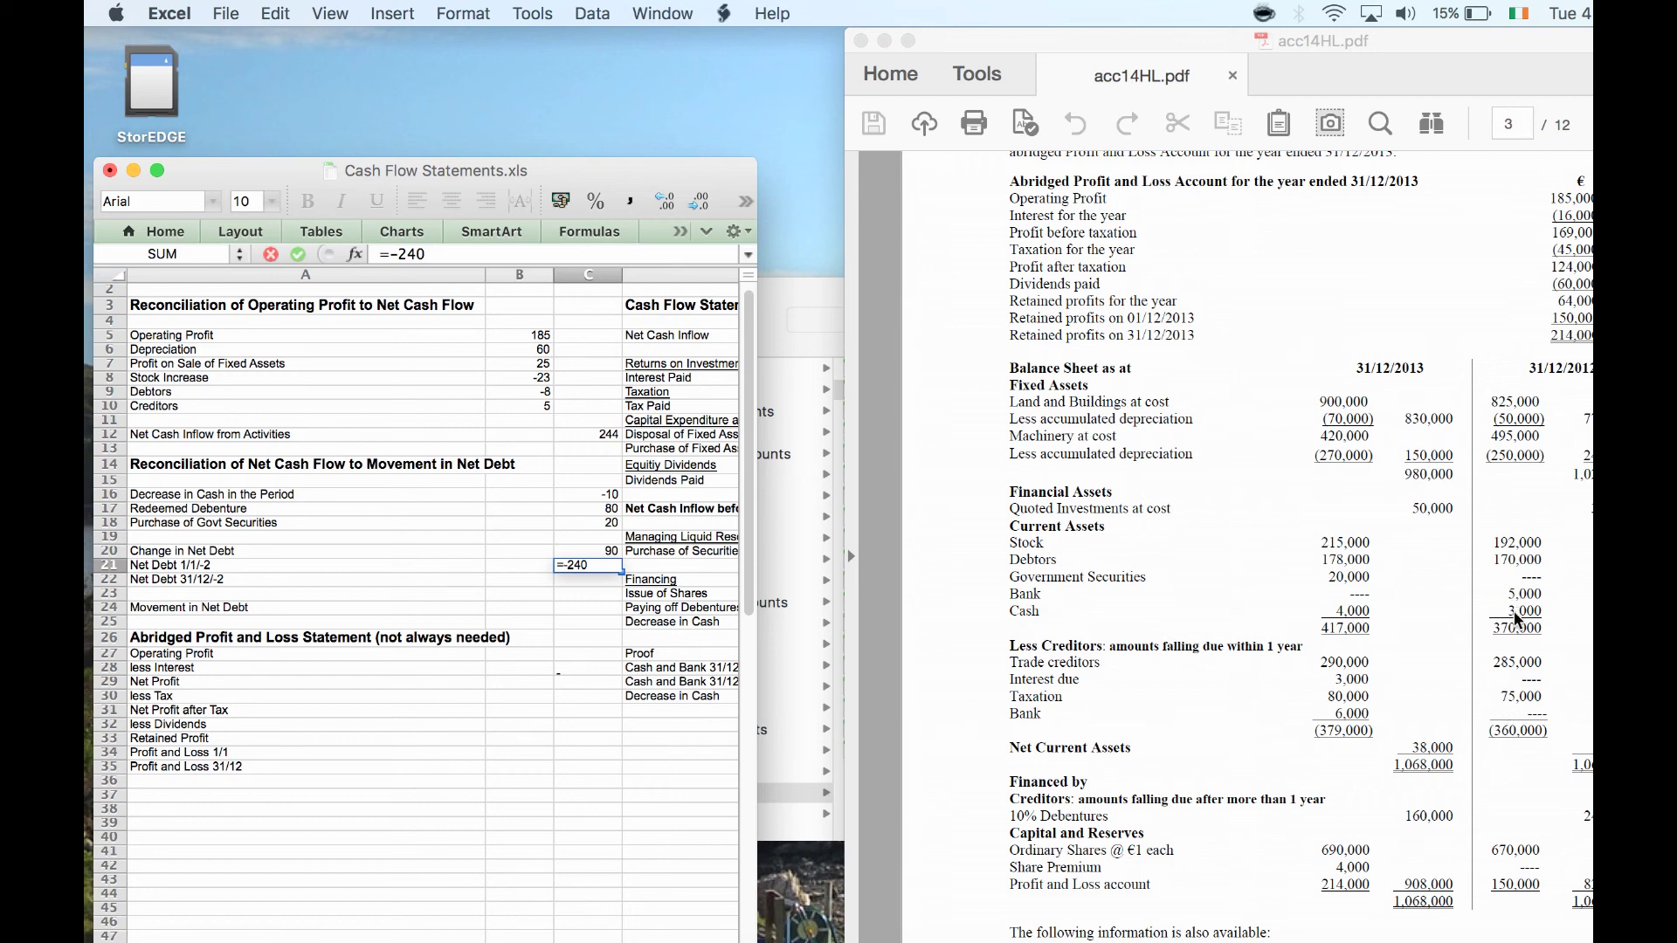
text(3+%)
key(Return)
key(Return)
key(BackSpace)
text(5)
key(Return)
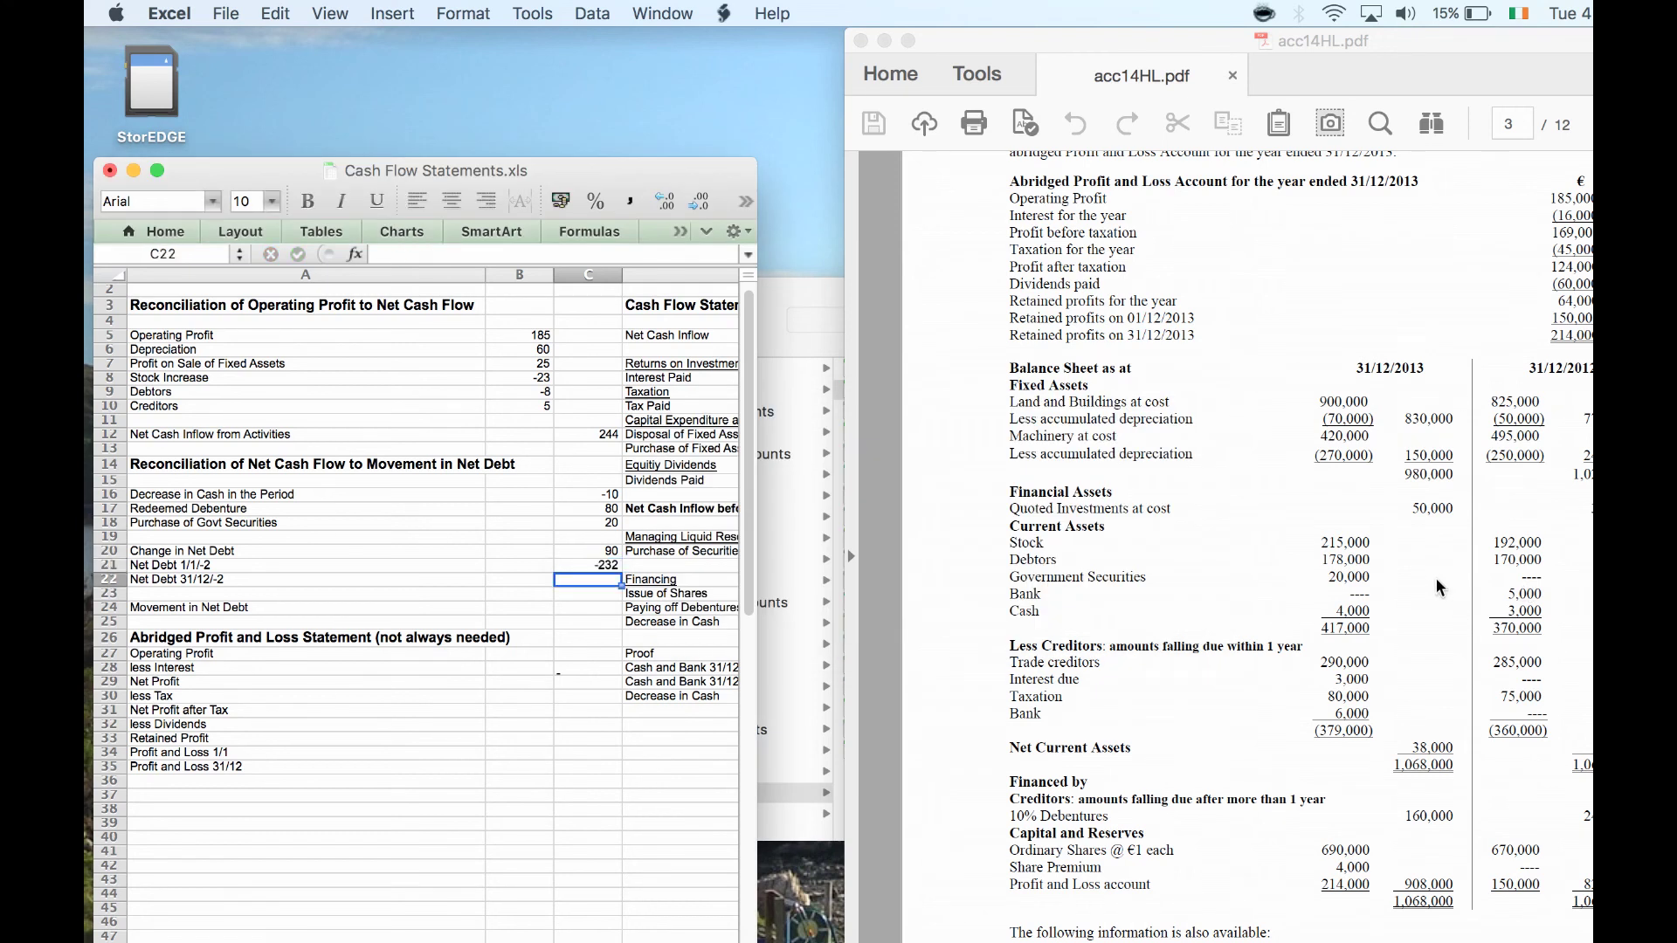
- Using the 2013 debentures, bank overdraft, cash and government securities, enter =-160-6+4+20 for Net Debt 31/12/-2 in C22
text(=)
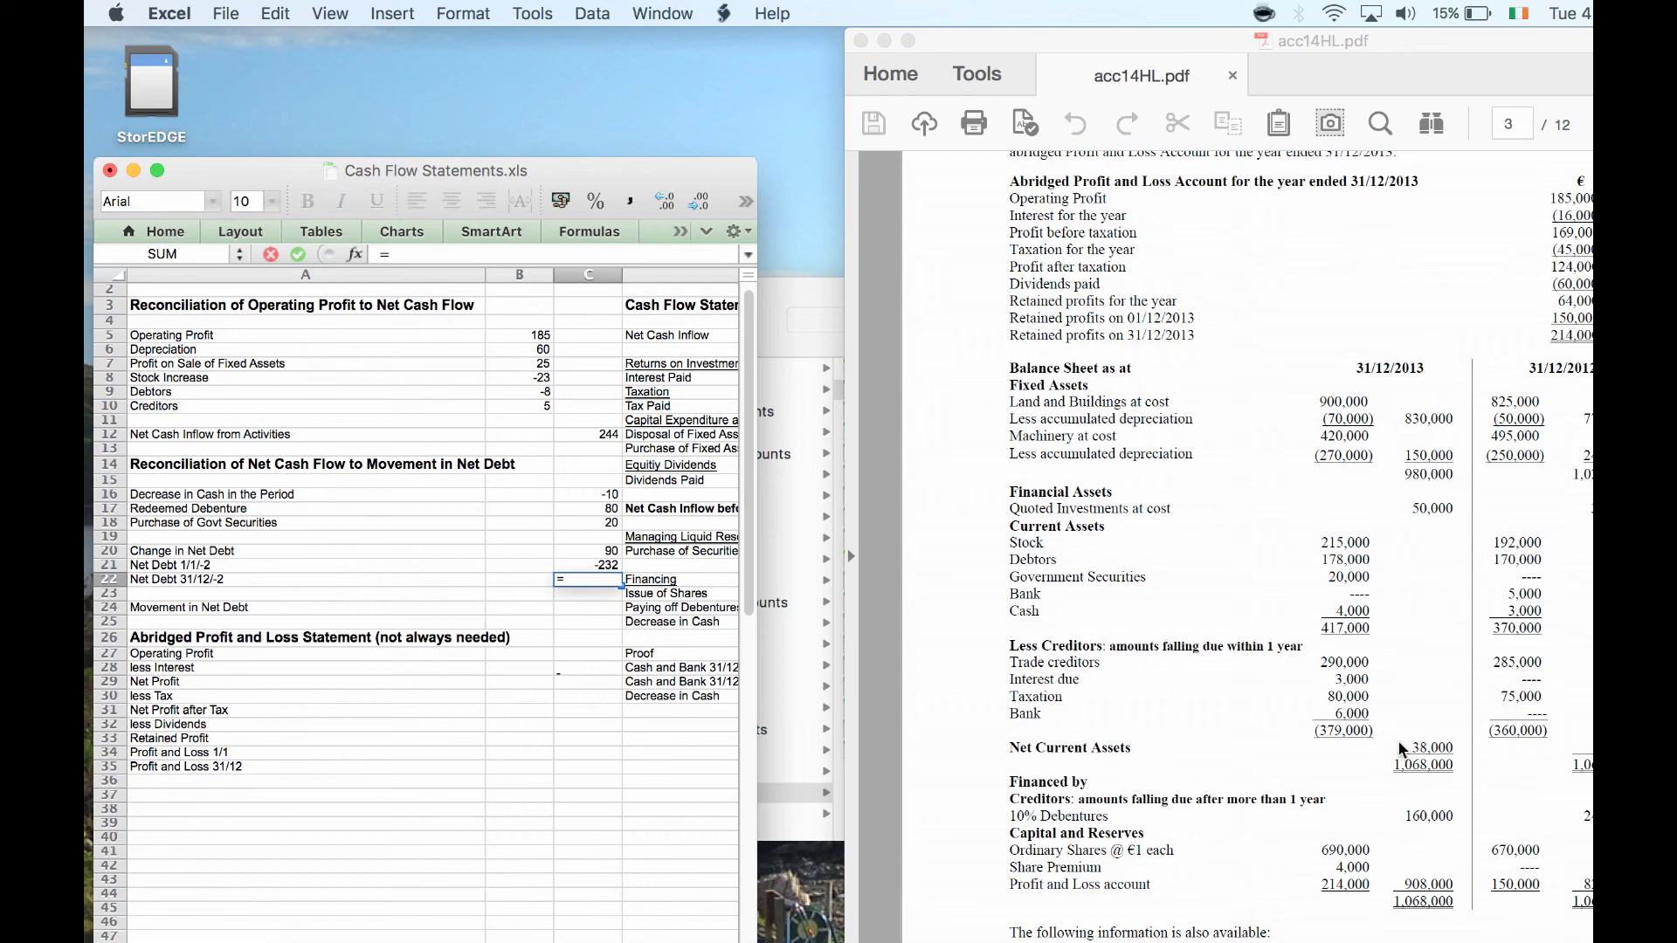
text(-160-6+)
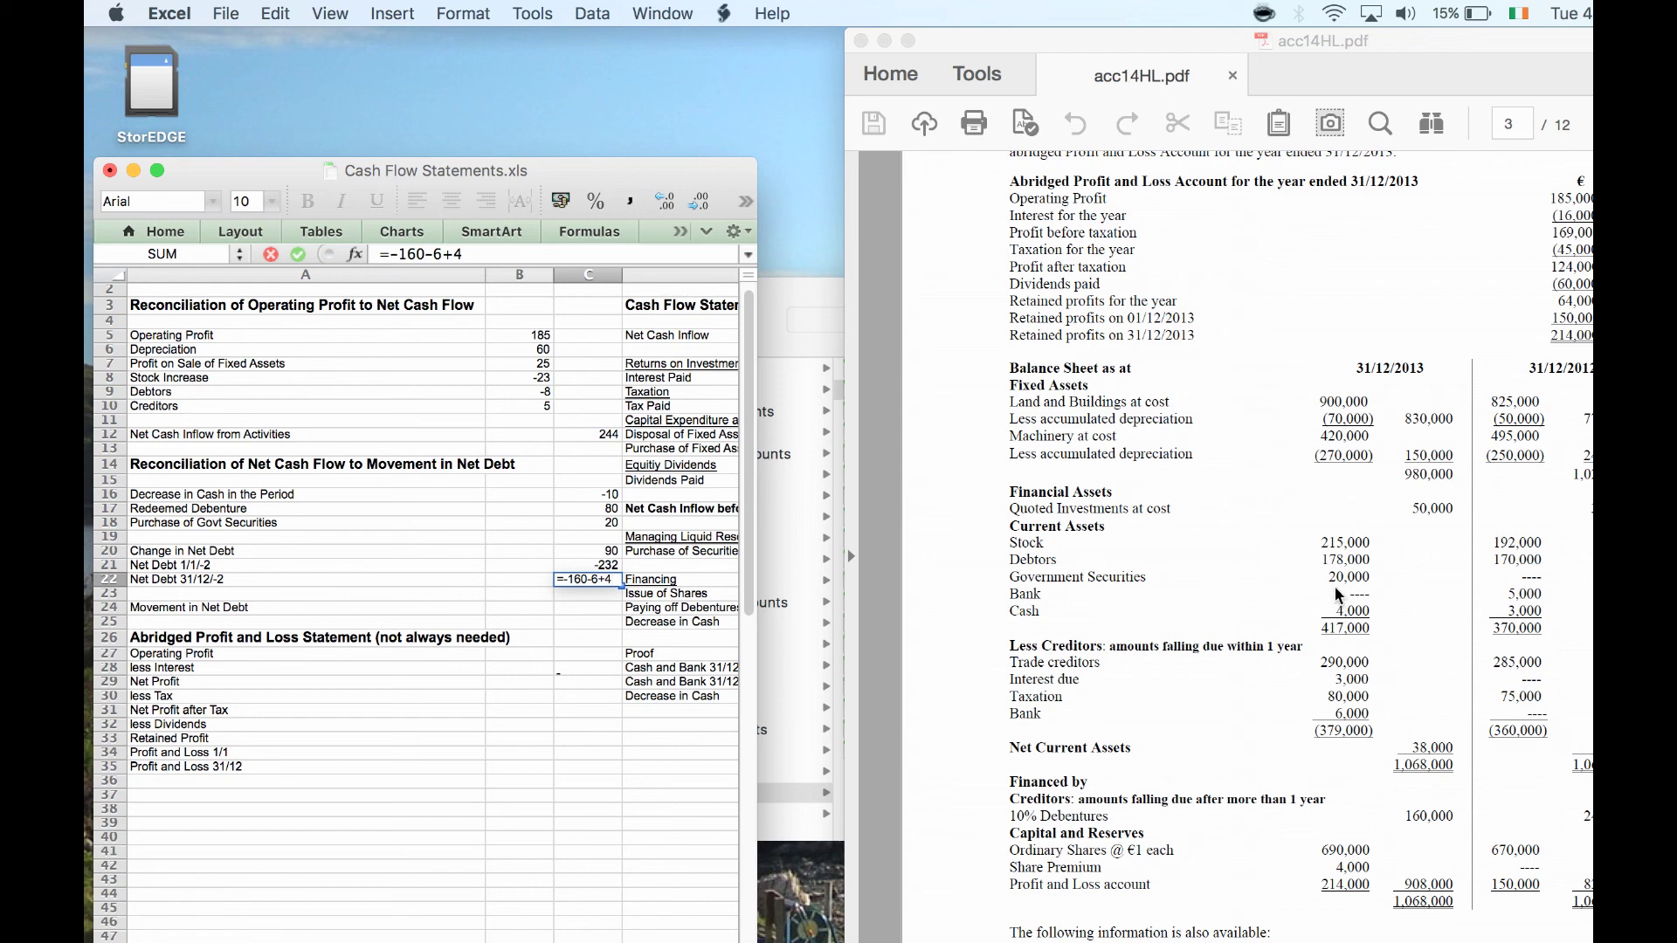
text(4+20)
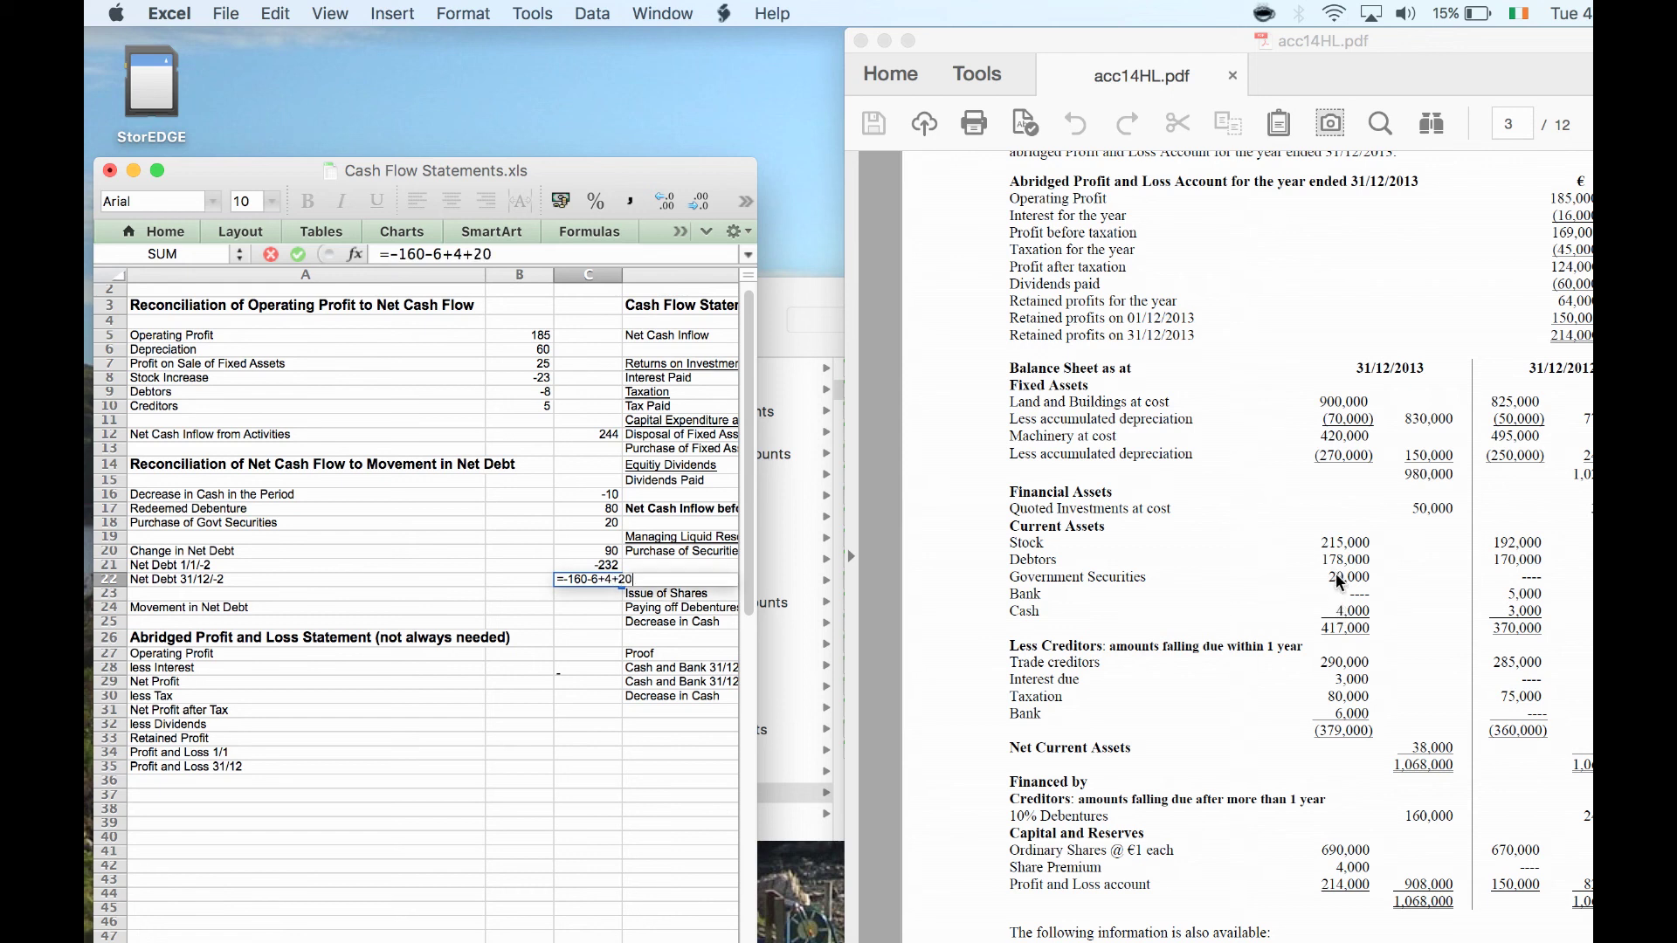
key(Return)
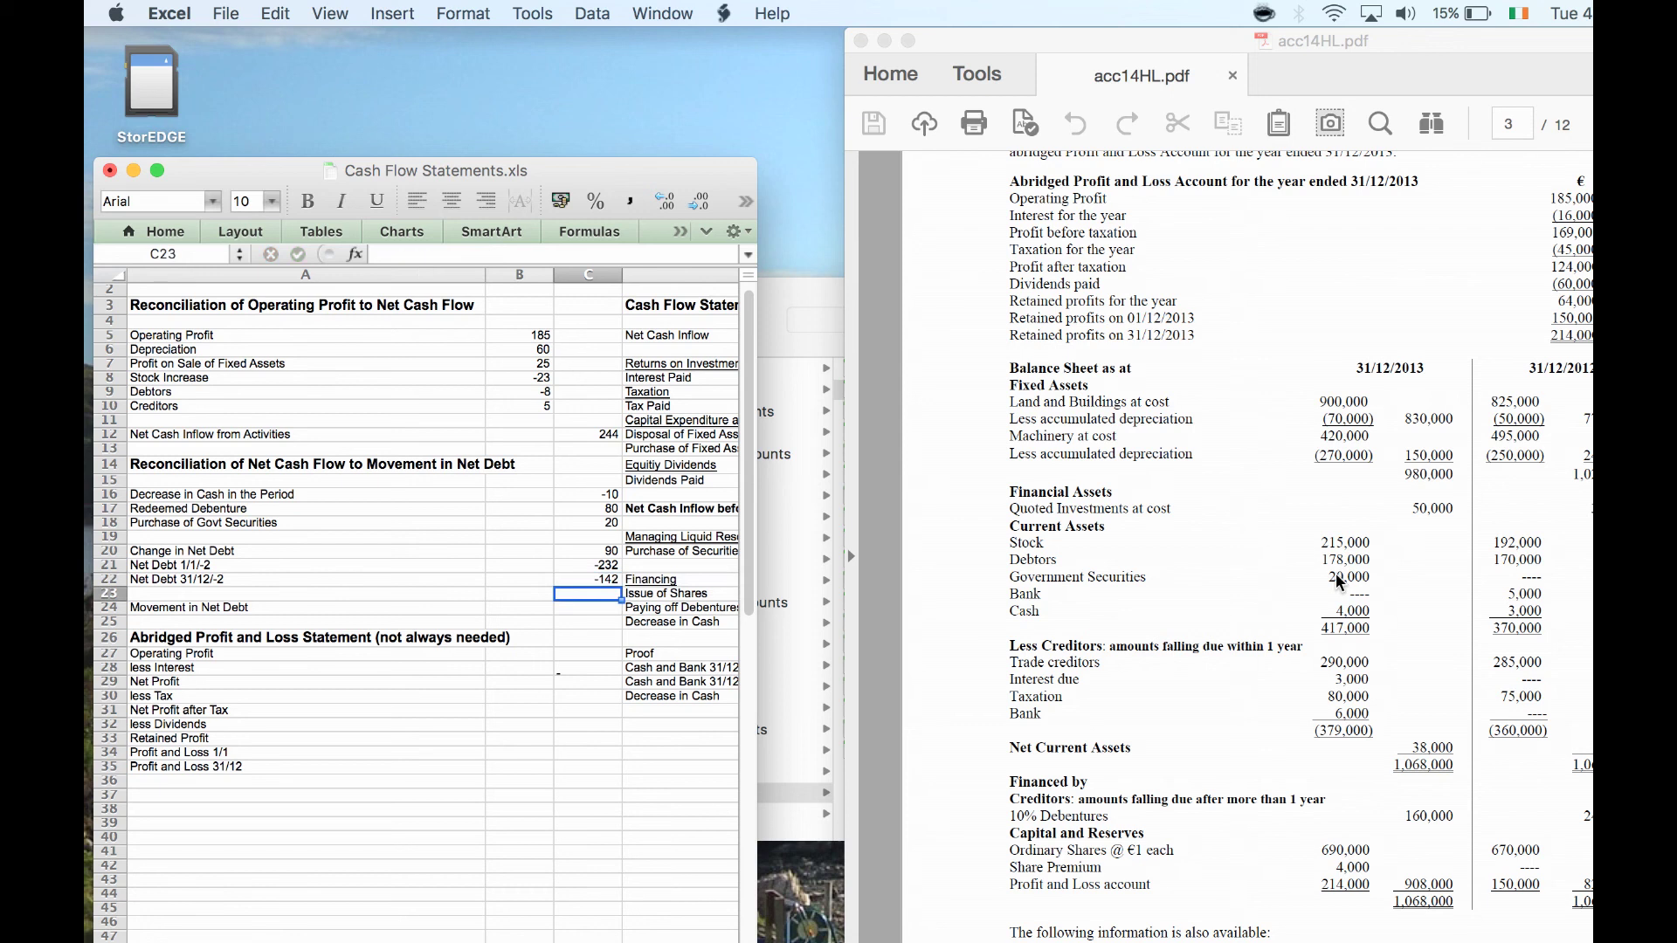
- Calculate Movement in Net Debt in C24 by subtracting the opening net debt in C21 from the closing net debt in C22
key(Down)
text(=)
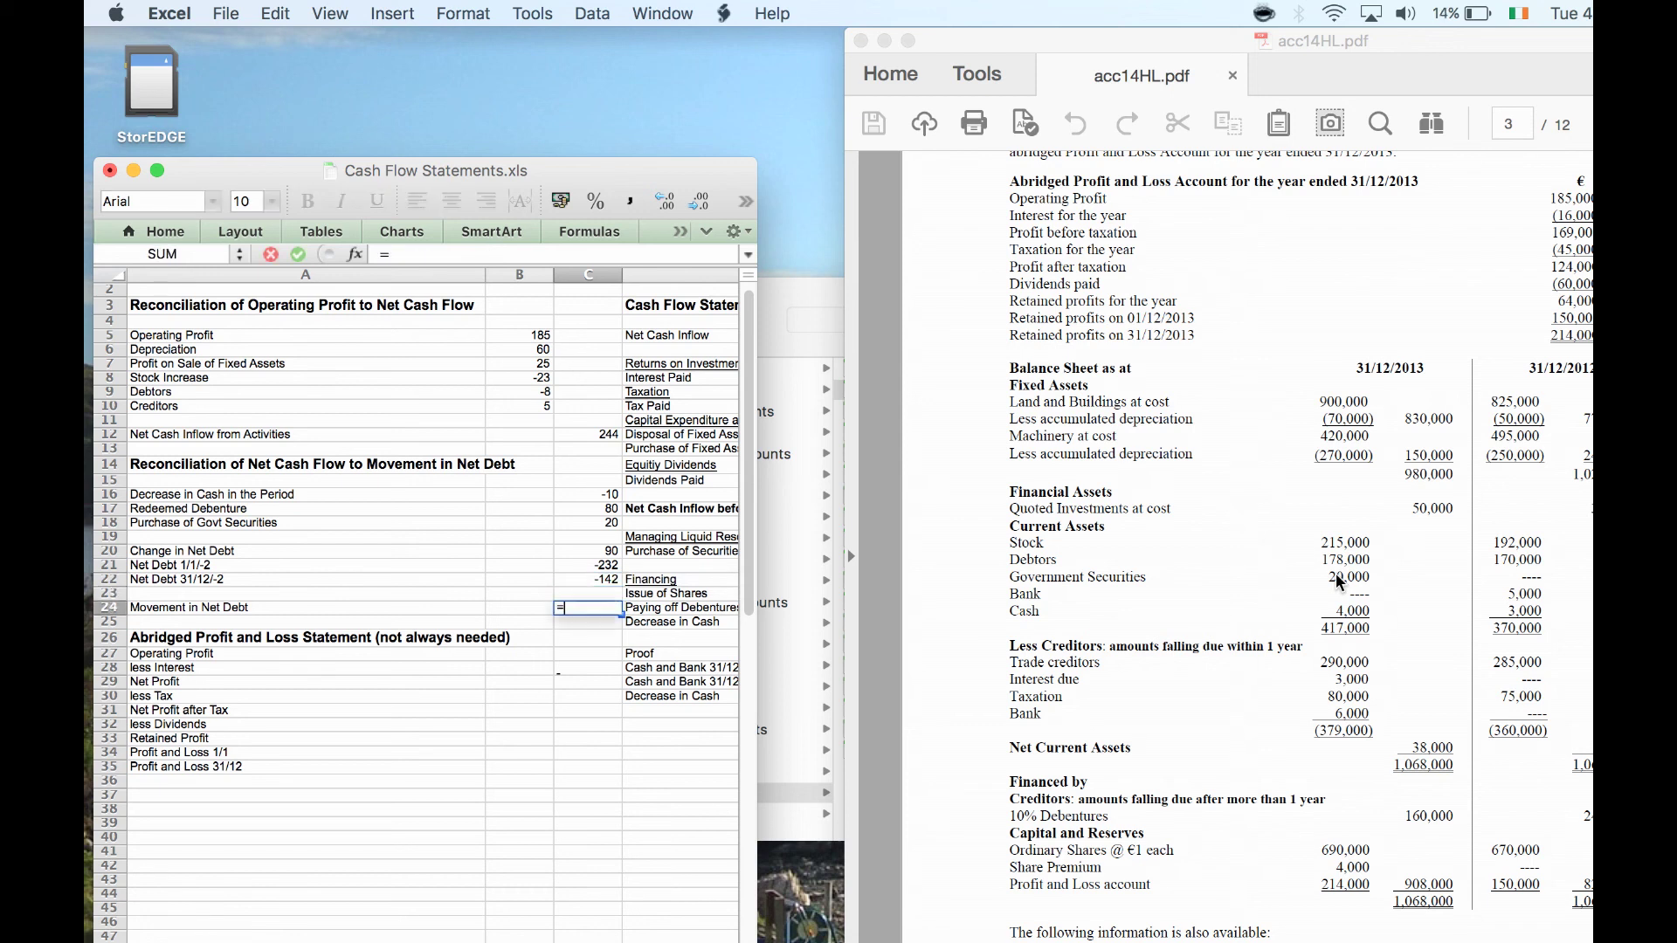
key(Up)
key(Up)
key(Up)
key(BackSpace)
key(BackSpace)
key(BackSpace)
key(Up)
key(Up)
text(-)
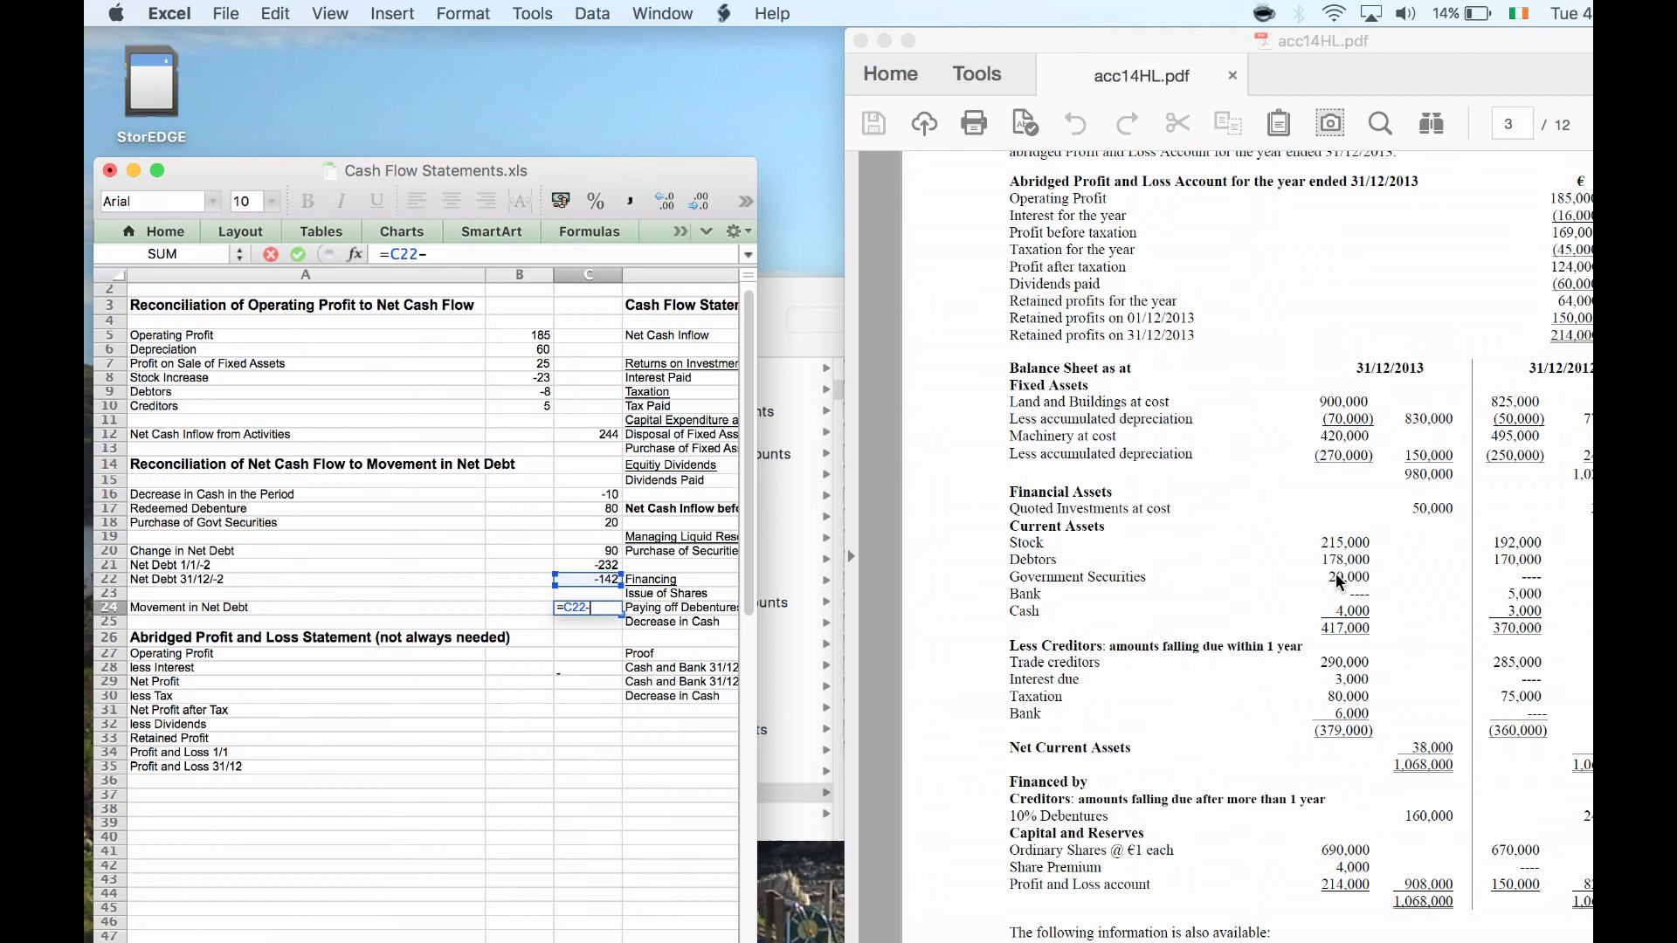
key(Up)
key(Up)
key(Up)
key(Return)
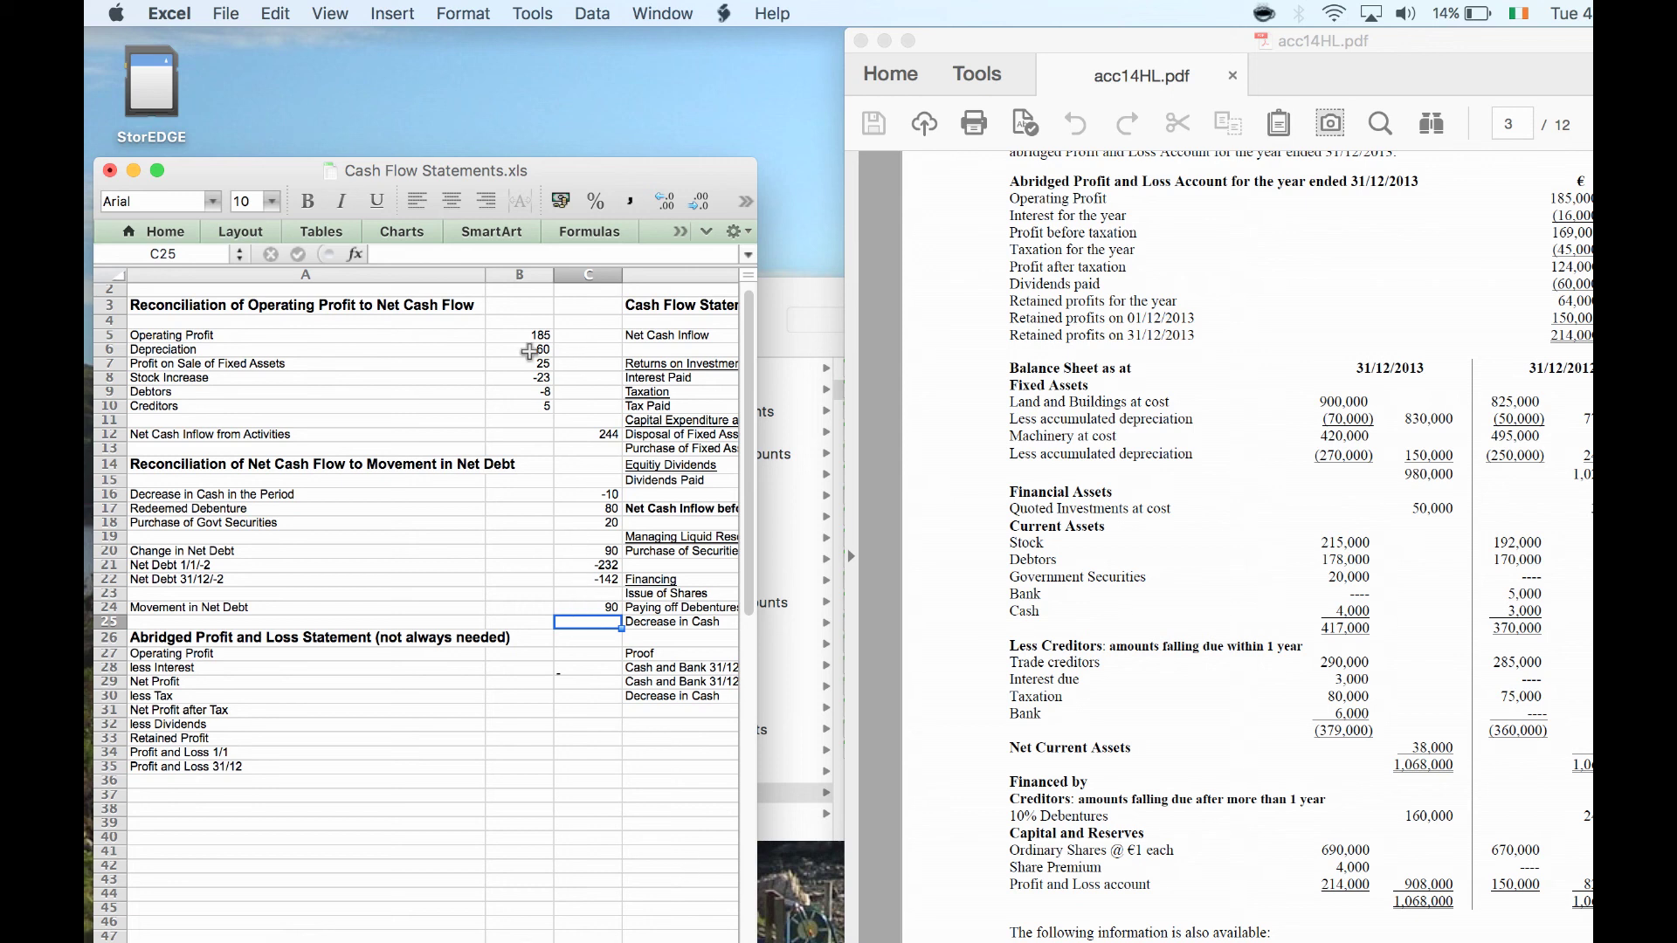
- Review the completed statements with the workbook in full screen and return to the normal window
click(156, 169)
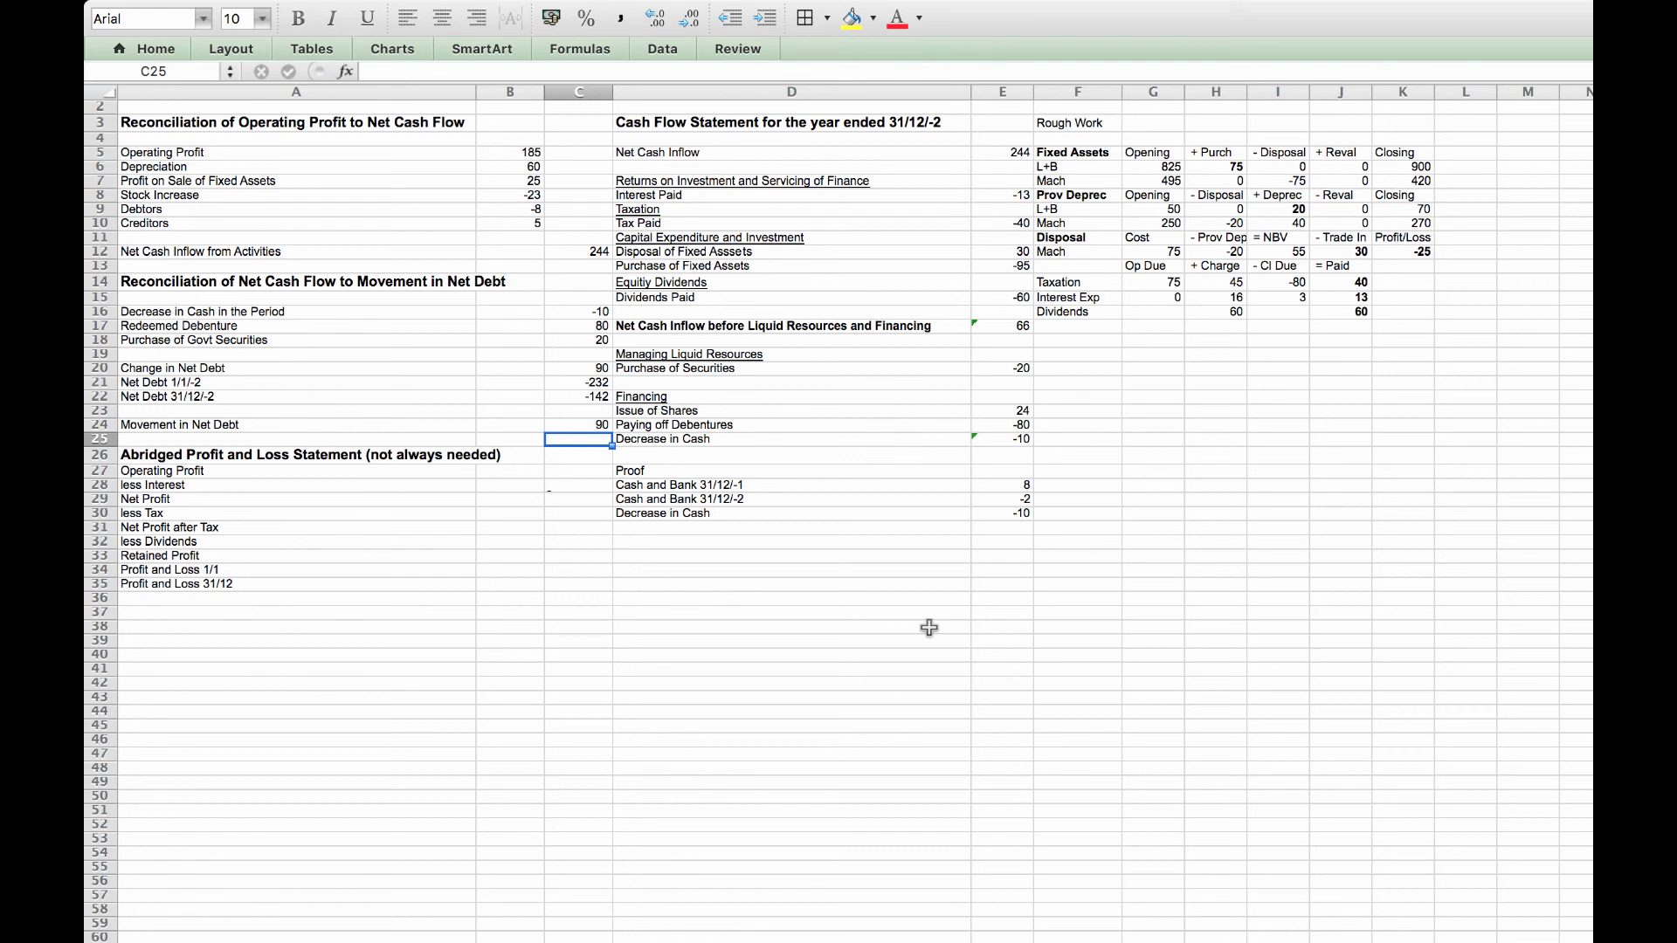
key(ctrl+super+f)
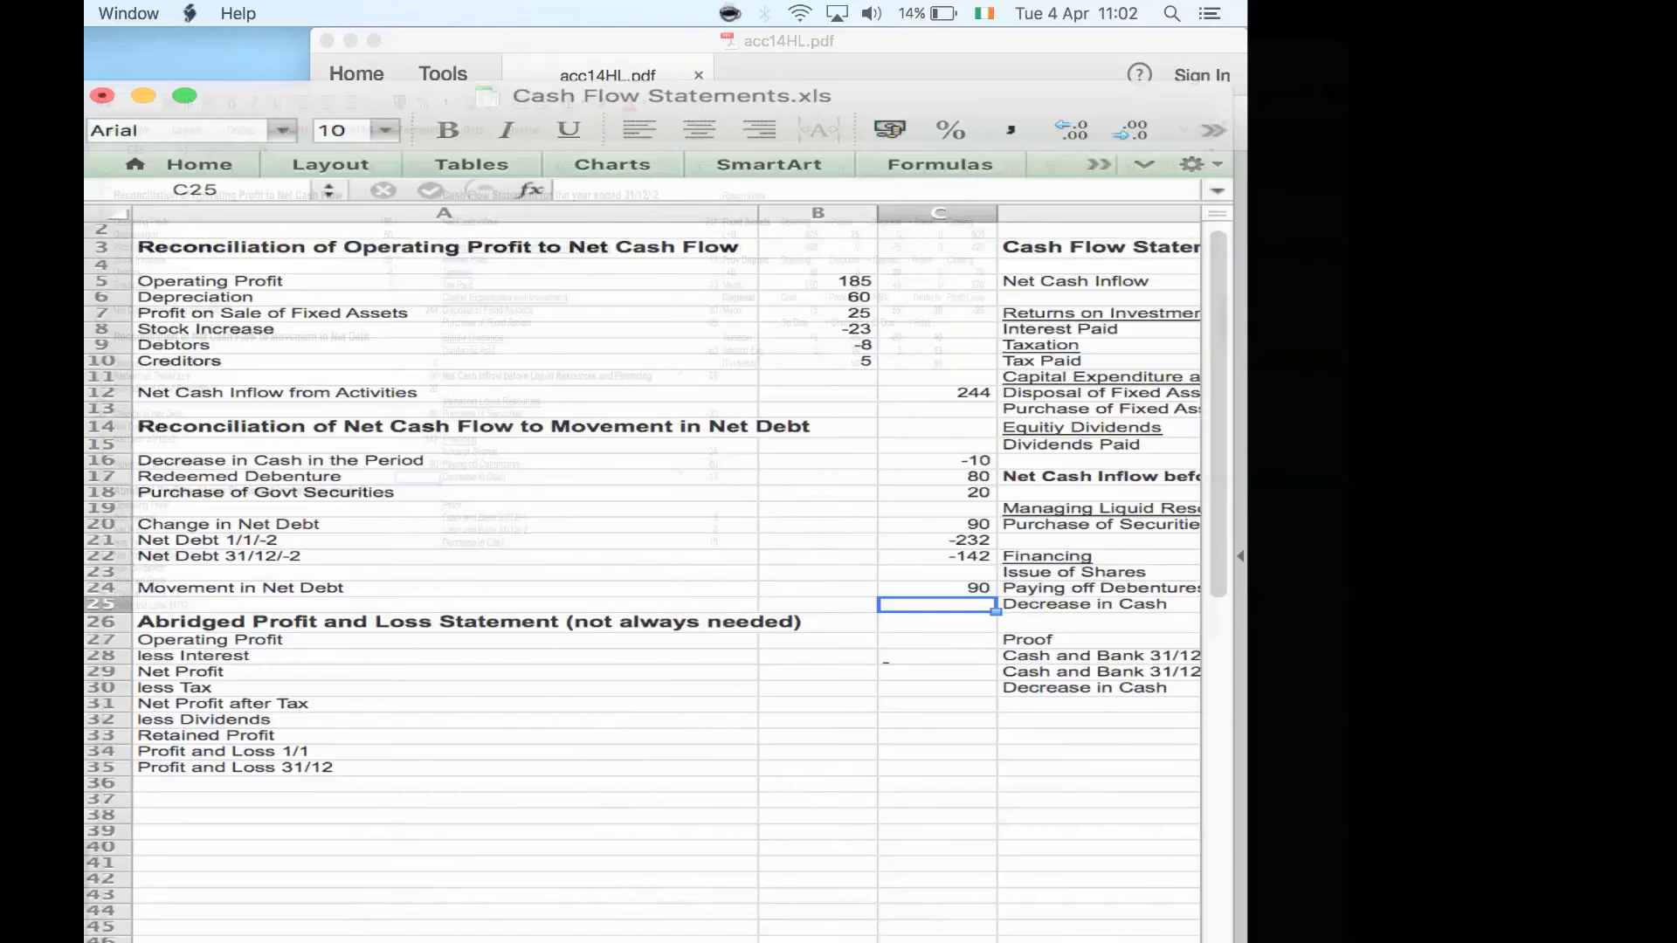